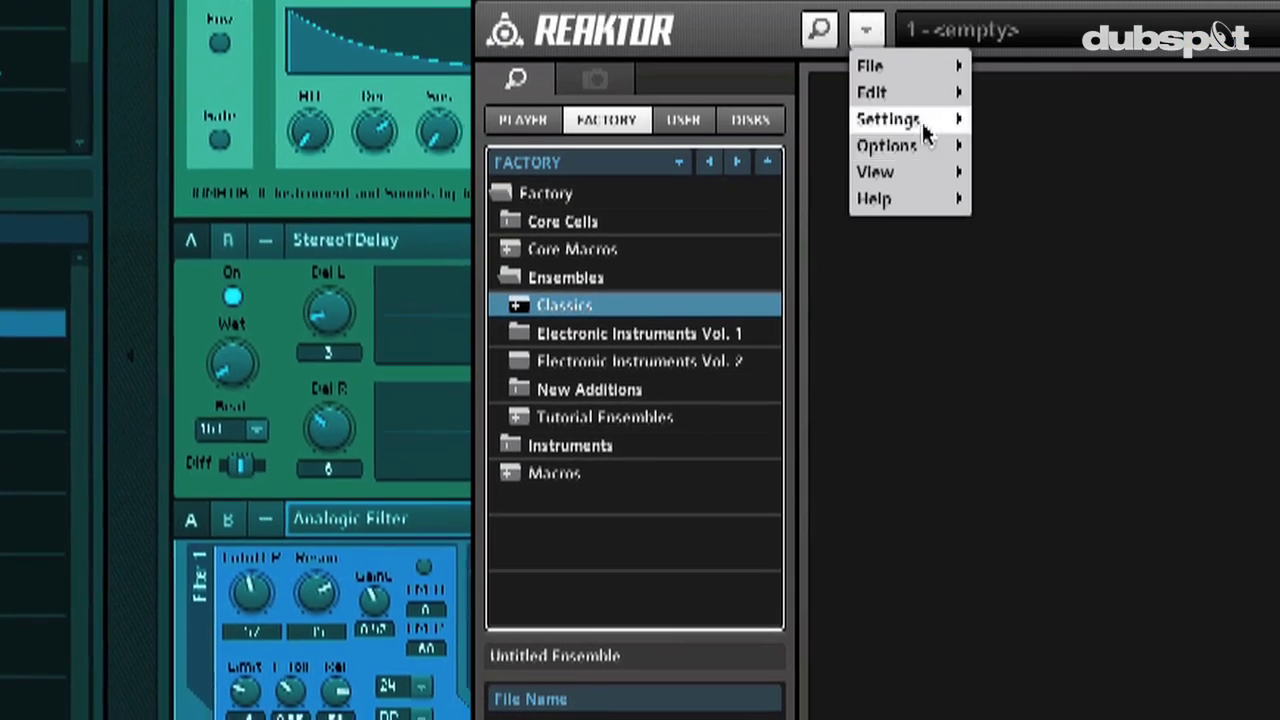
Raise the master tempo to 117.6 BPM
mouse_move(925, 135)
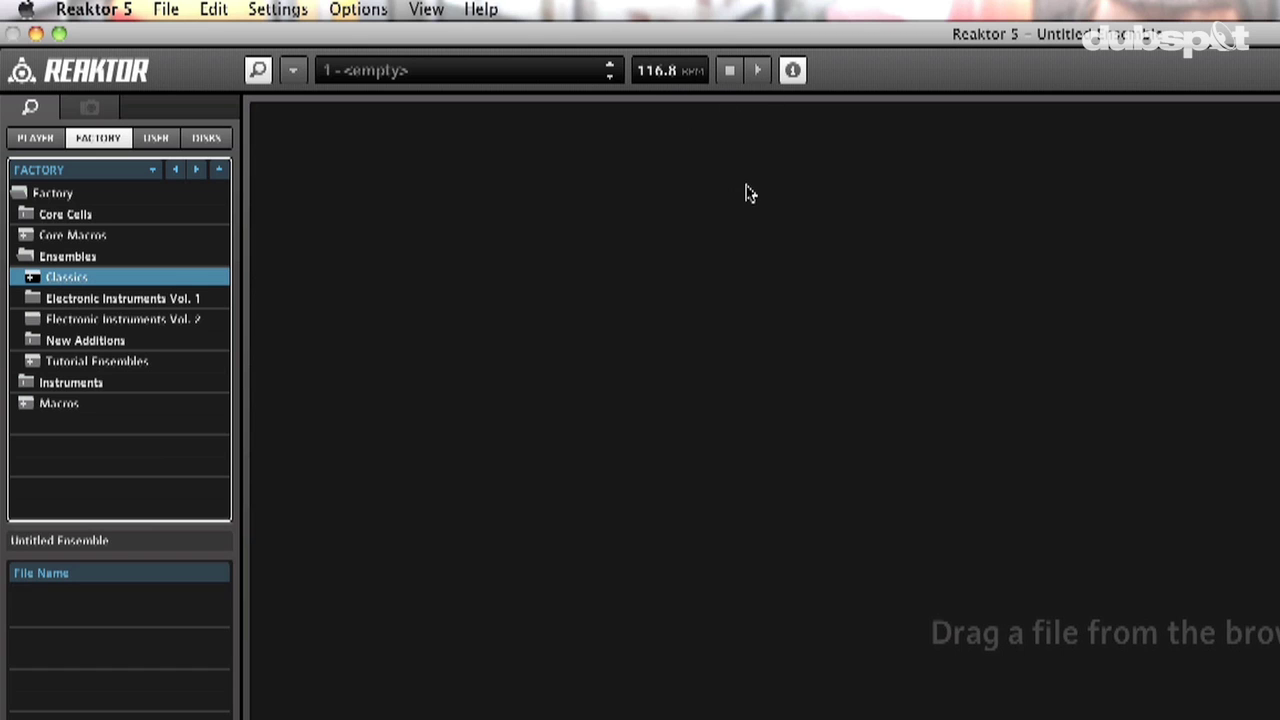
left_click_drag(680, 84, 680, 74)
Open the Audio and MIDI Settings and move the dialog higher so all its audio options are visible
left_click(166, 9)
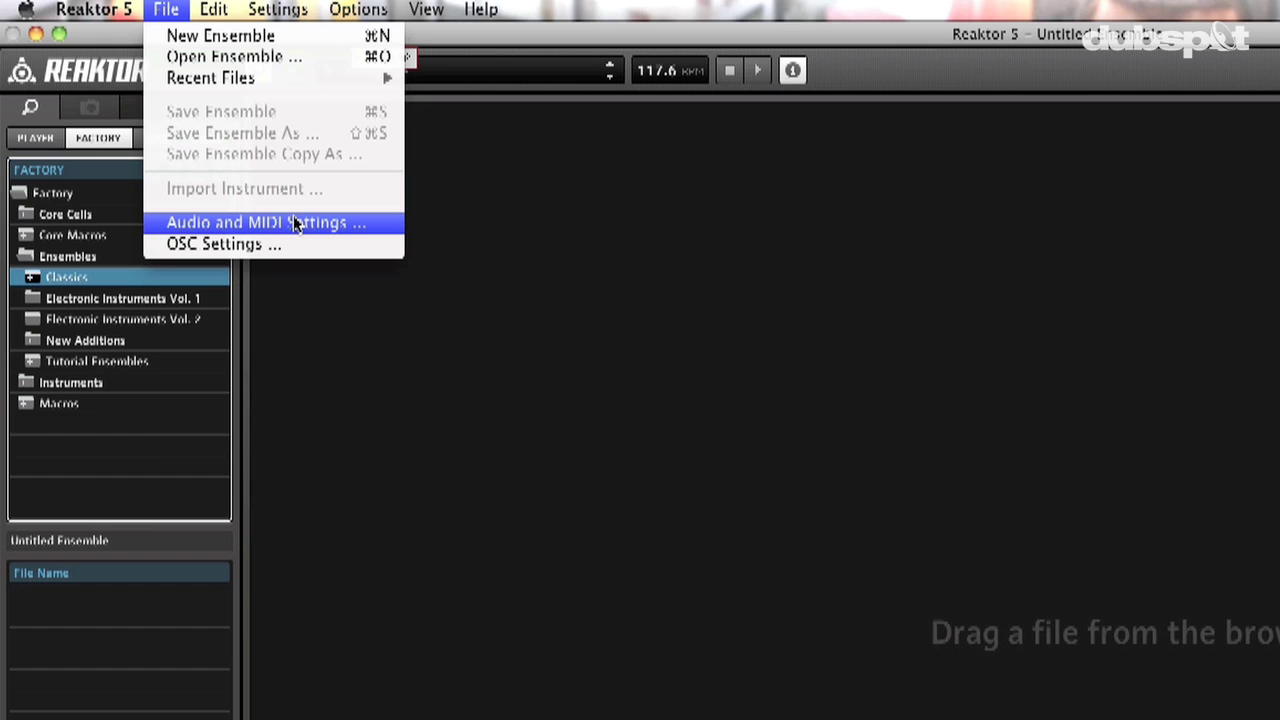
left_click(294, 221)
left_click(295, 80)
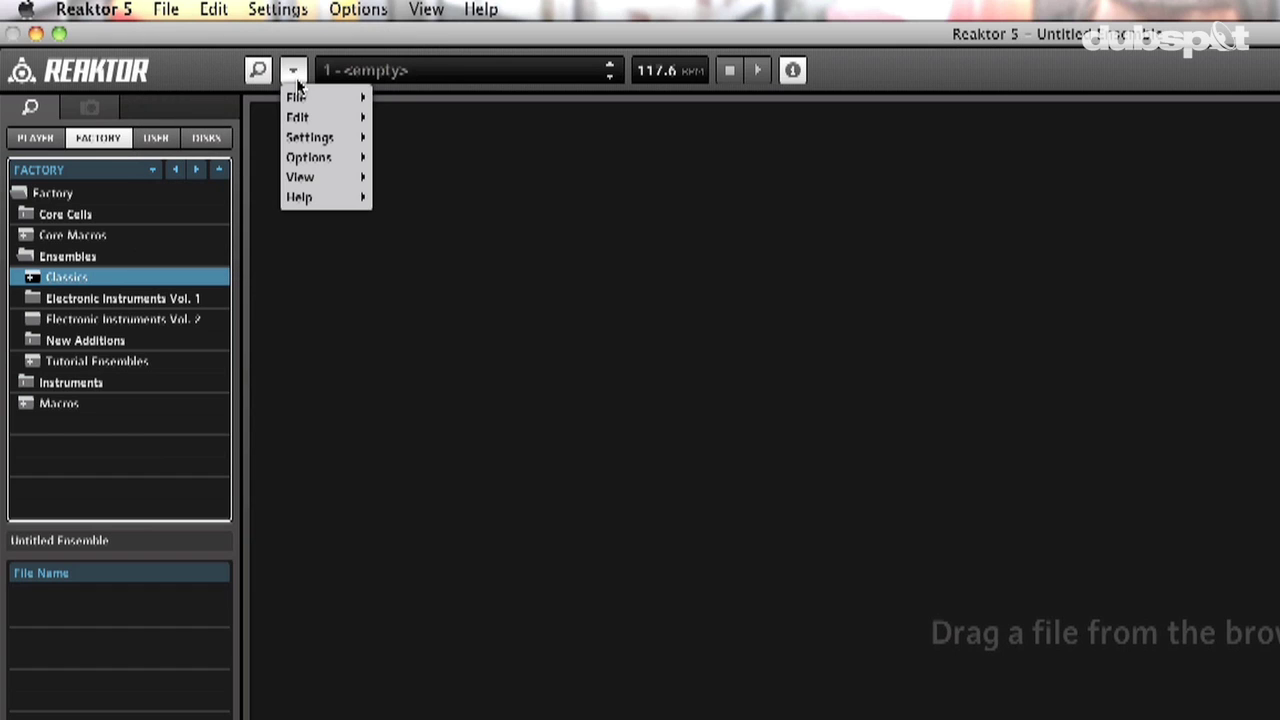
mouse_move(296, 96)
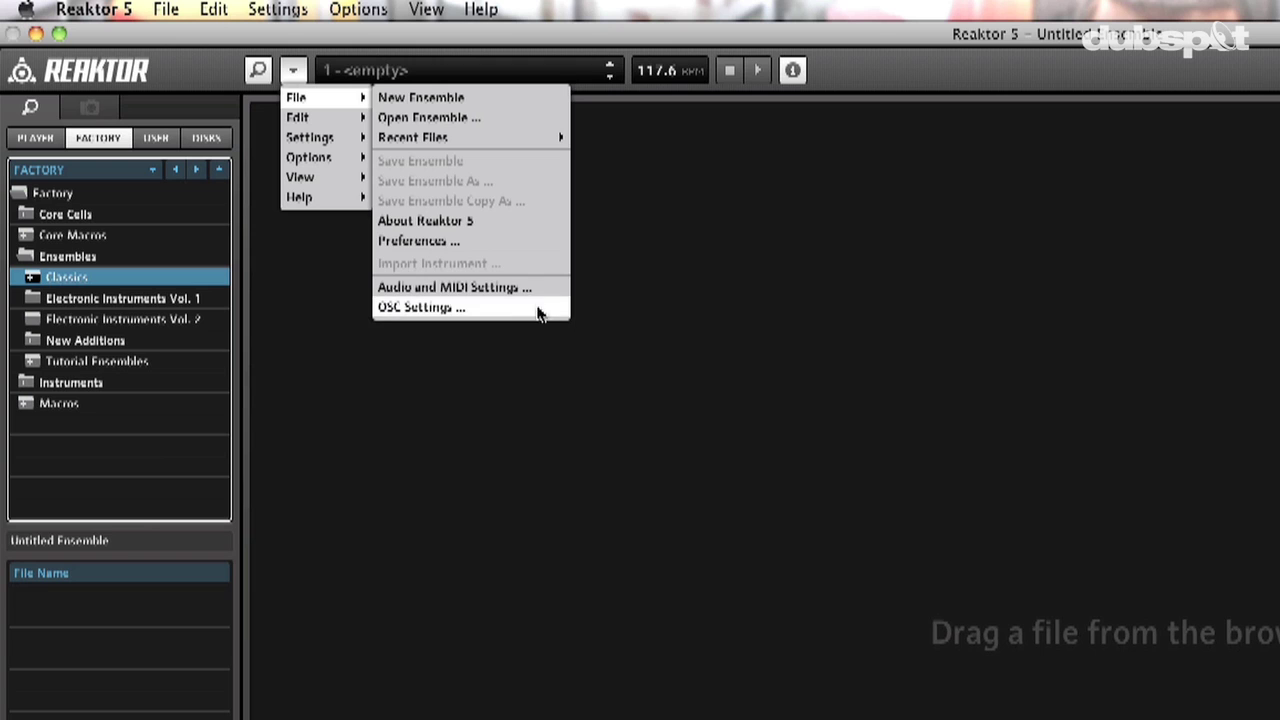
left_click(538, 289)
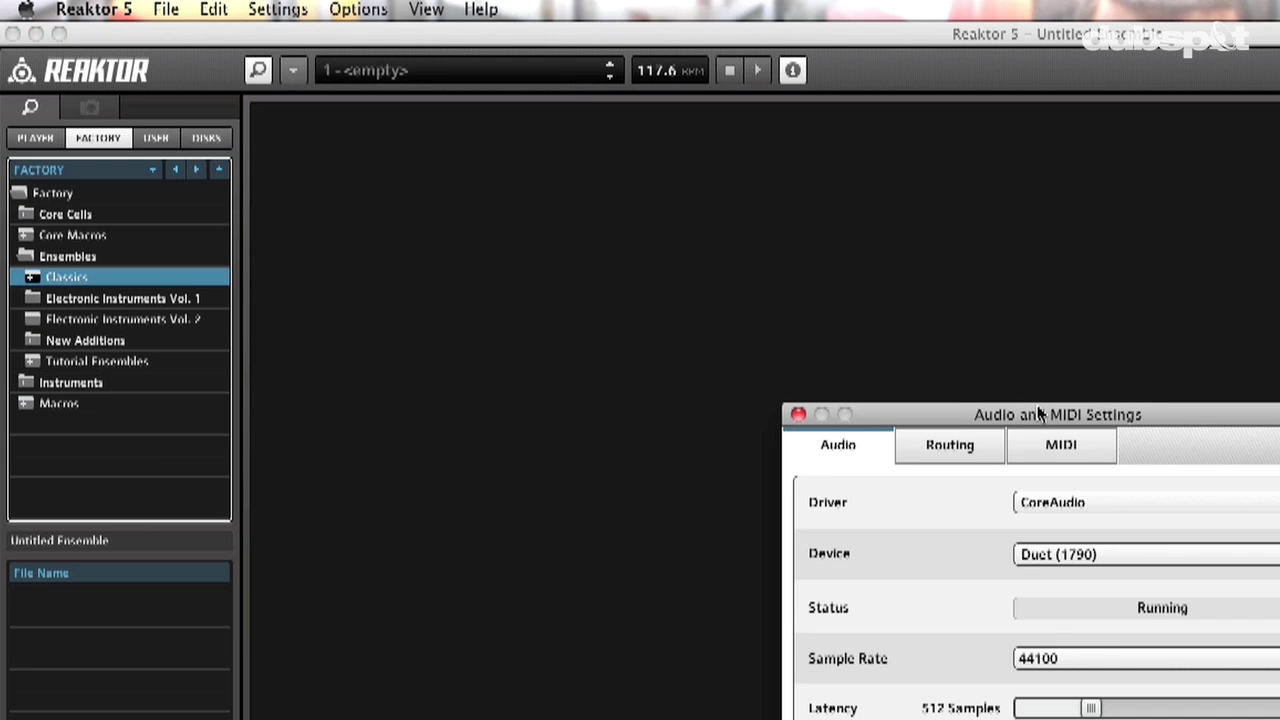
left_click_drag(1040, 413, 1029, 299)
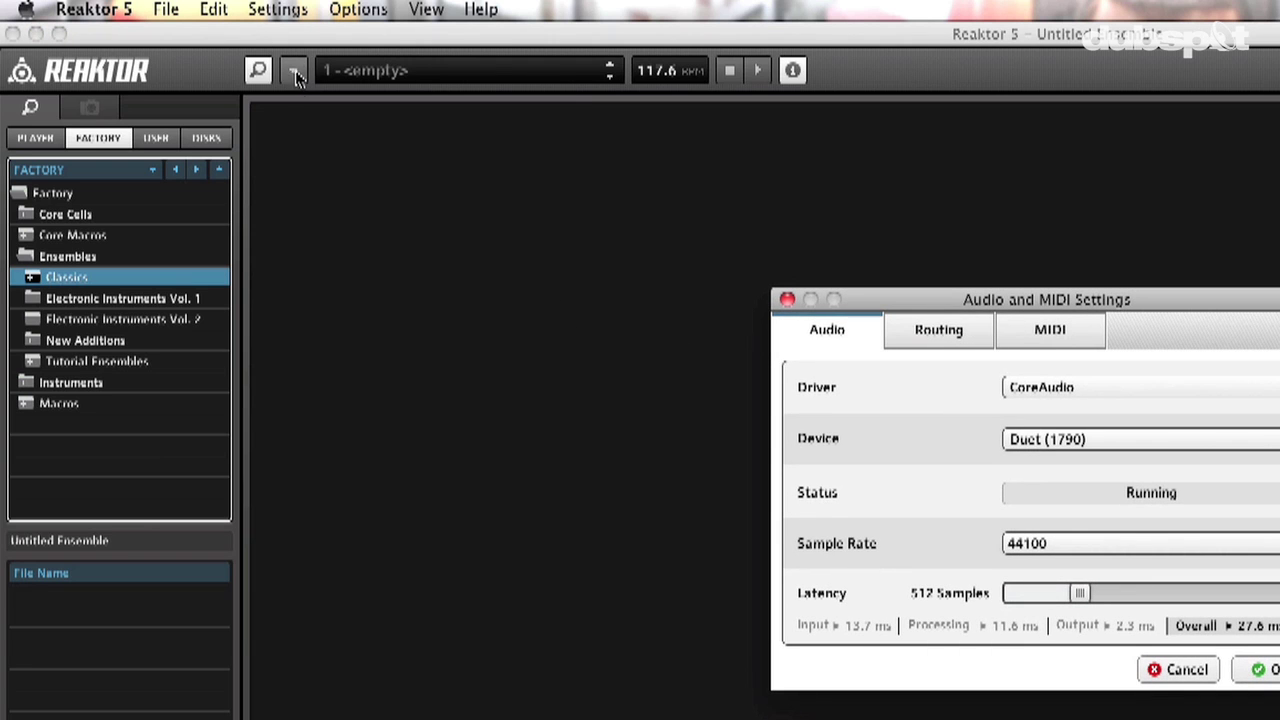
left_click(280, 7)
left_click(294, 7)
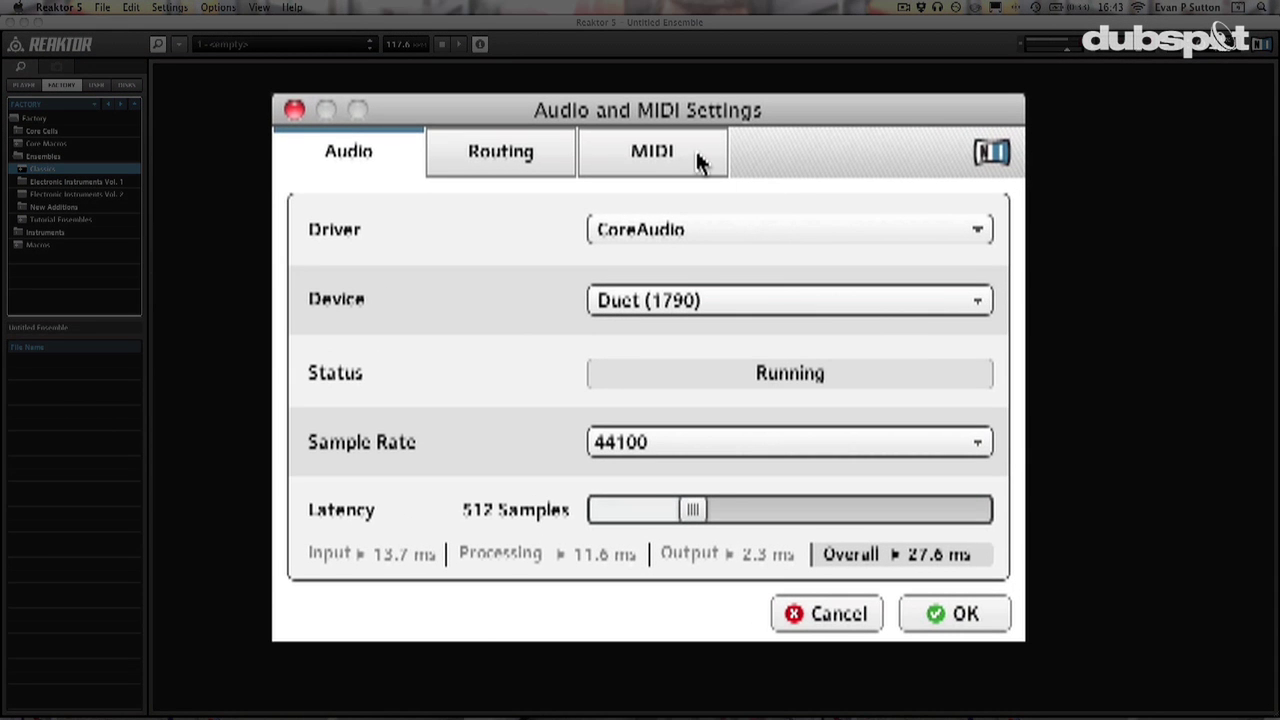
Review the MIDI input devices and their status in the Audio and MIDI Settings, and confirm the dialog
left_click(652, 290)
left_click(491, 272)
left_click(640, 140)
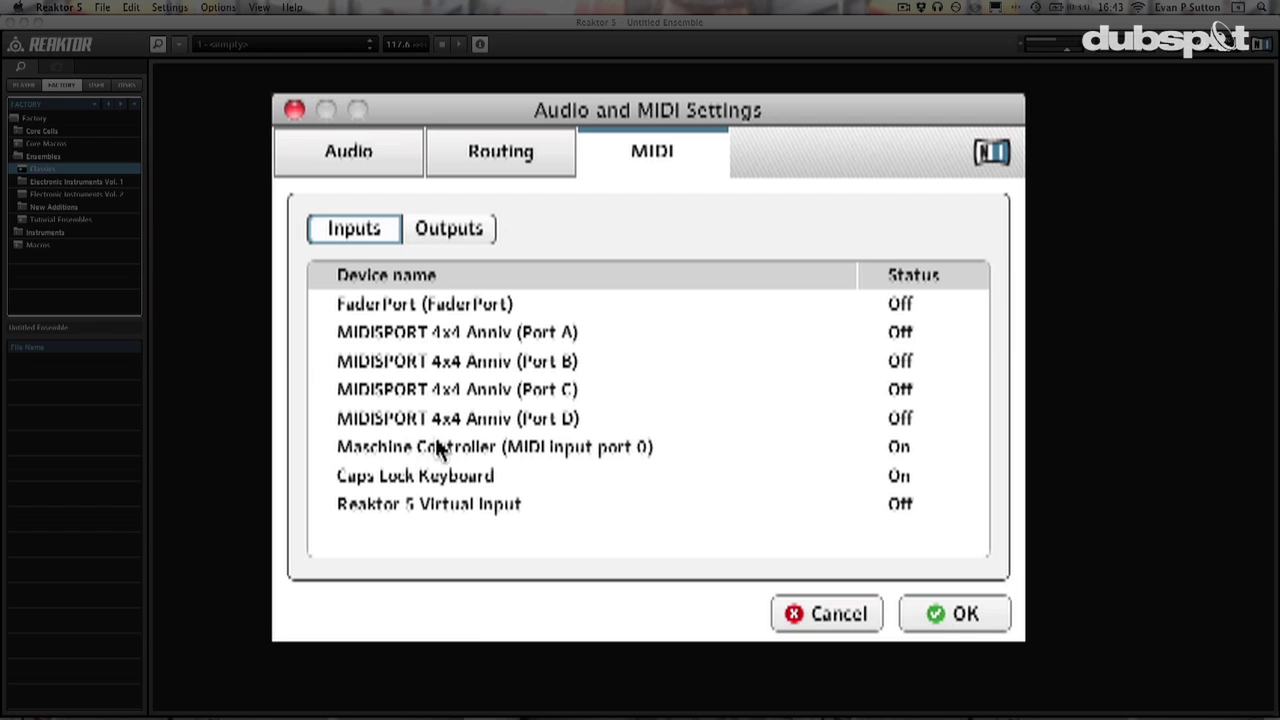
left_click(962, 612)
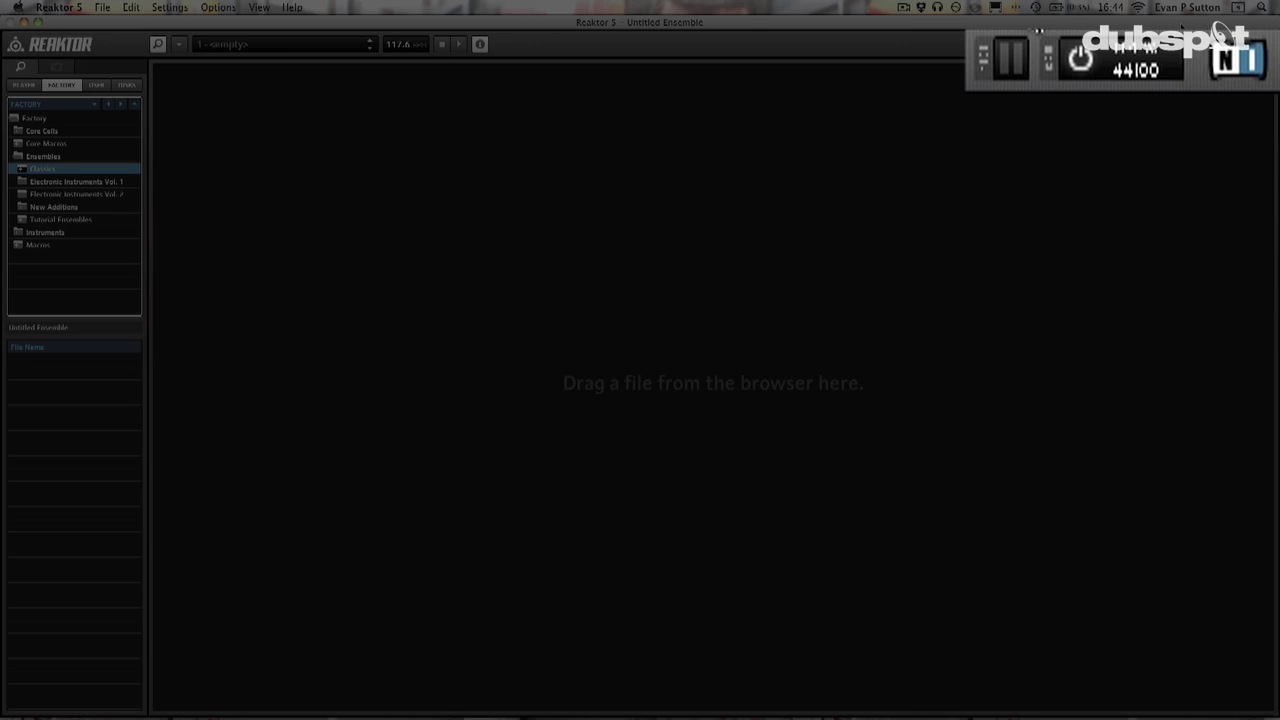
Toggle the audio engine's power off and back on
left_click(1083, 62)
left_click(1085, 74)
left_click(1086, 72)
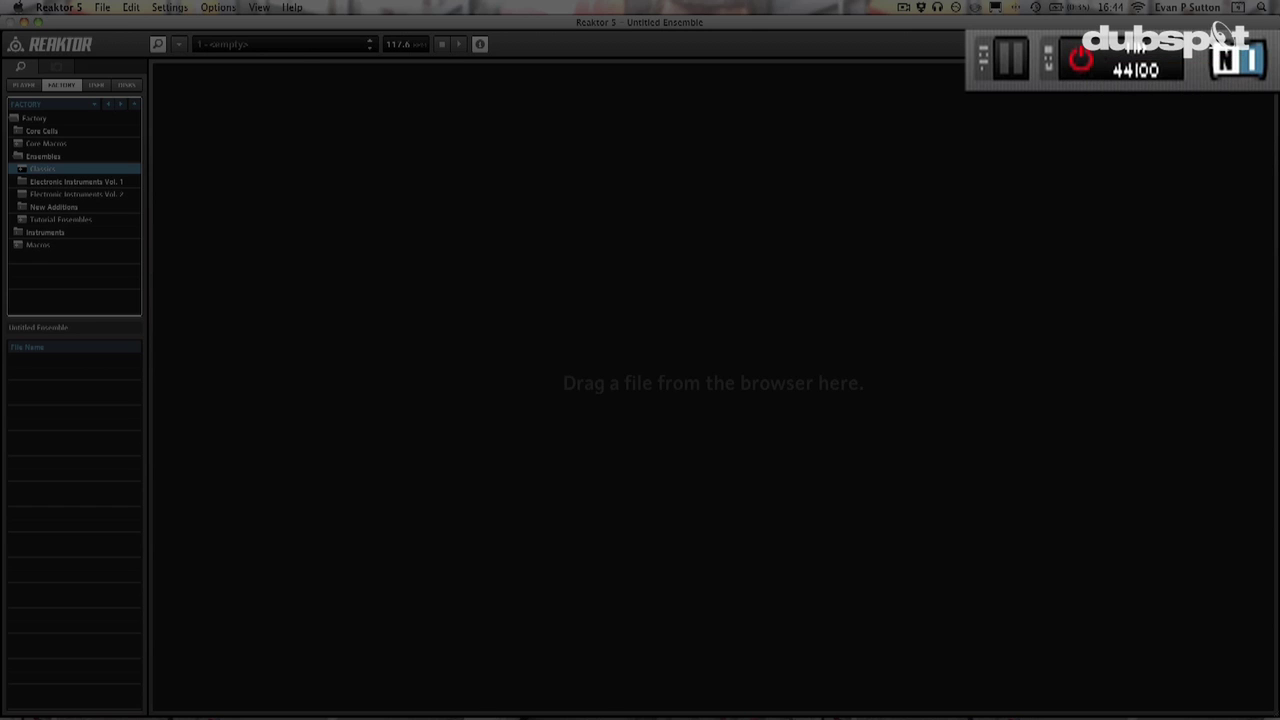
left_click(1084, 76)
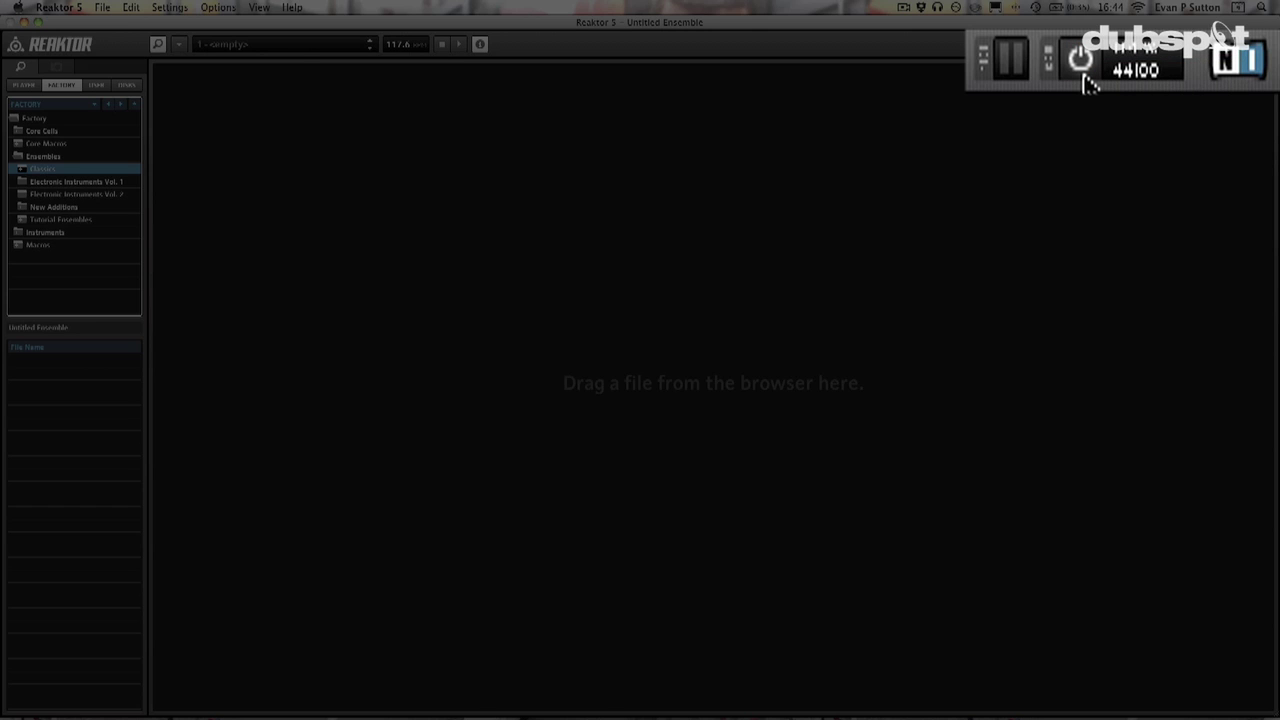
left_click(1084, 76)
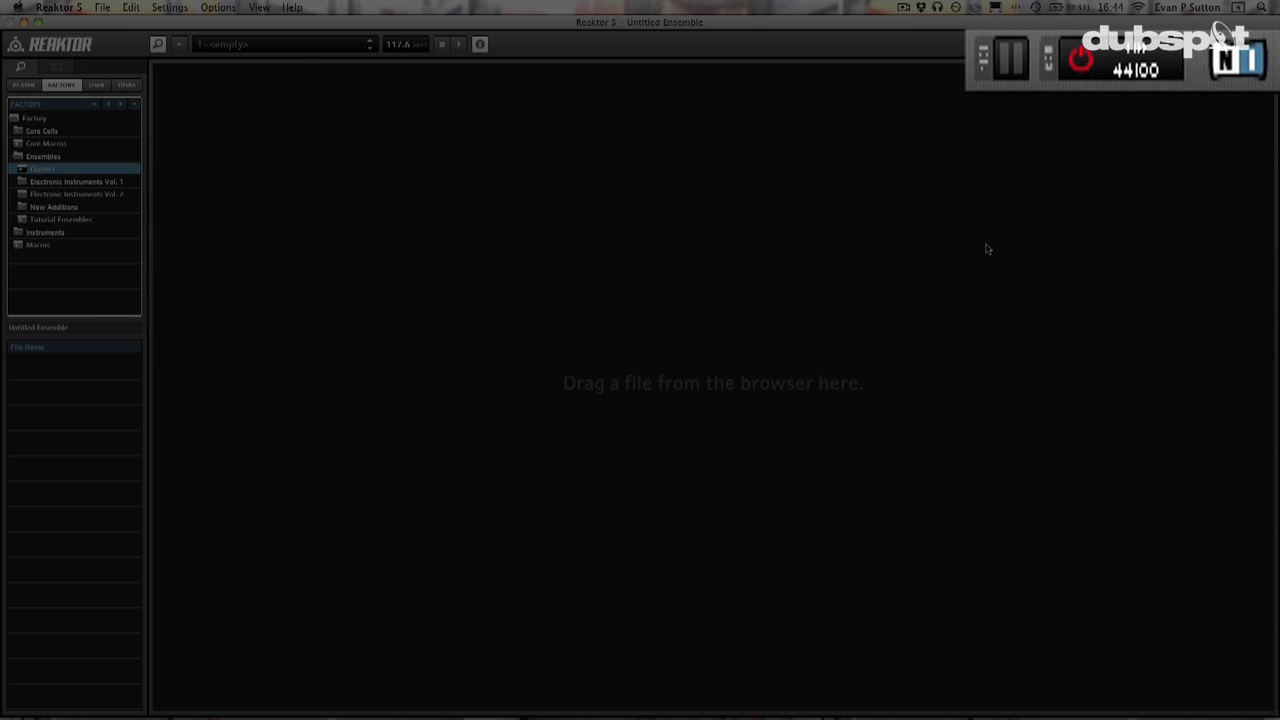
left_click(1073, 62)
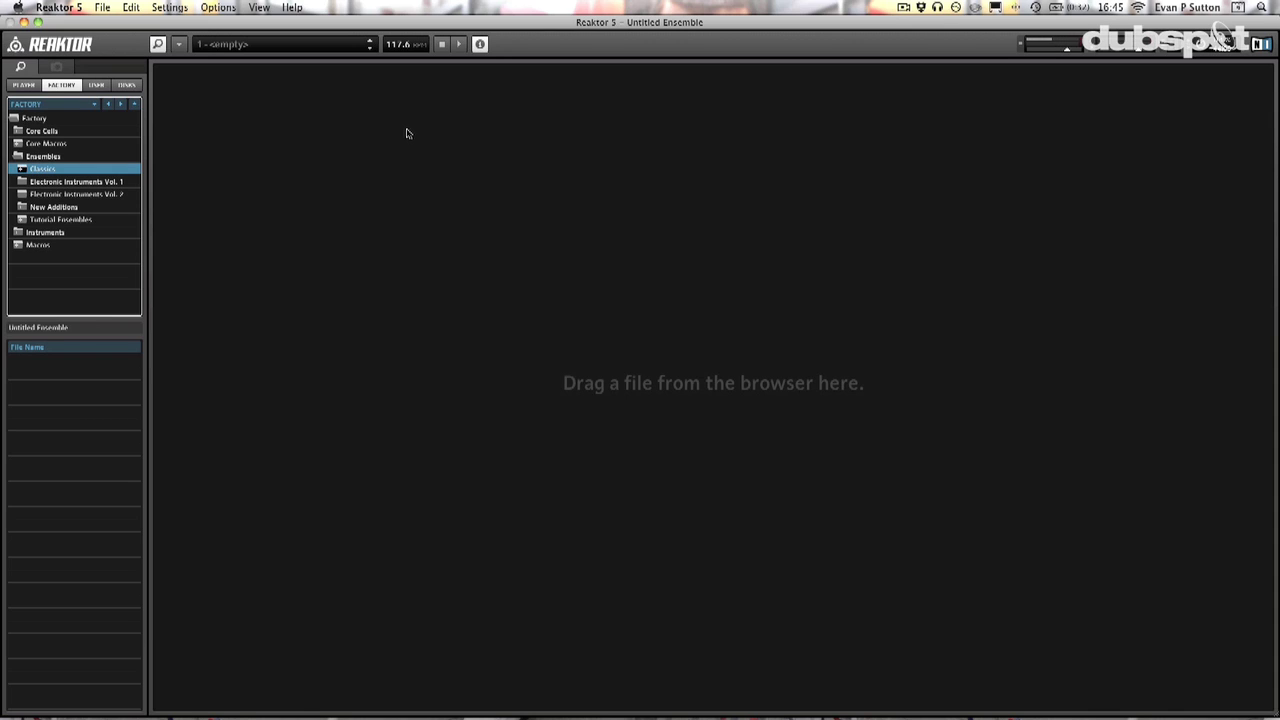
Open the preferences and review the directories, CPU usage and general options
left_click(52, 6)
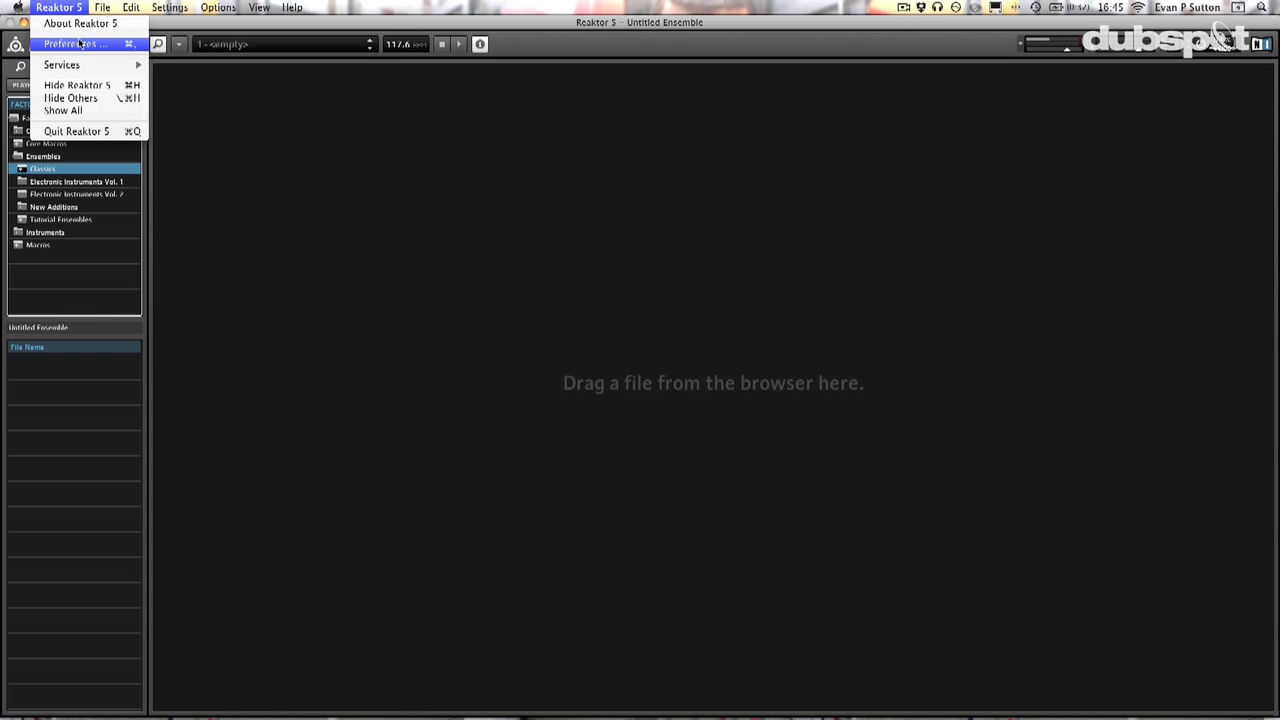
left_click(79, 42)
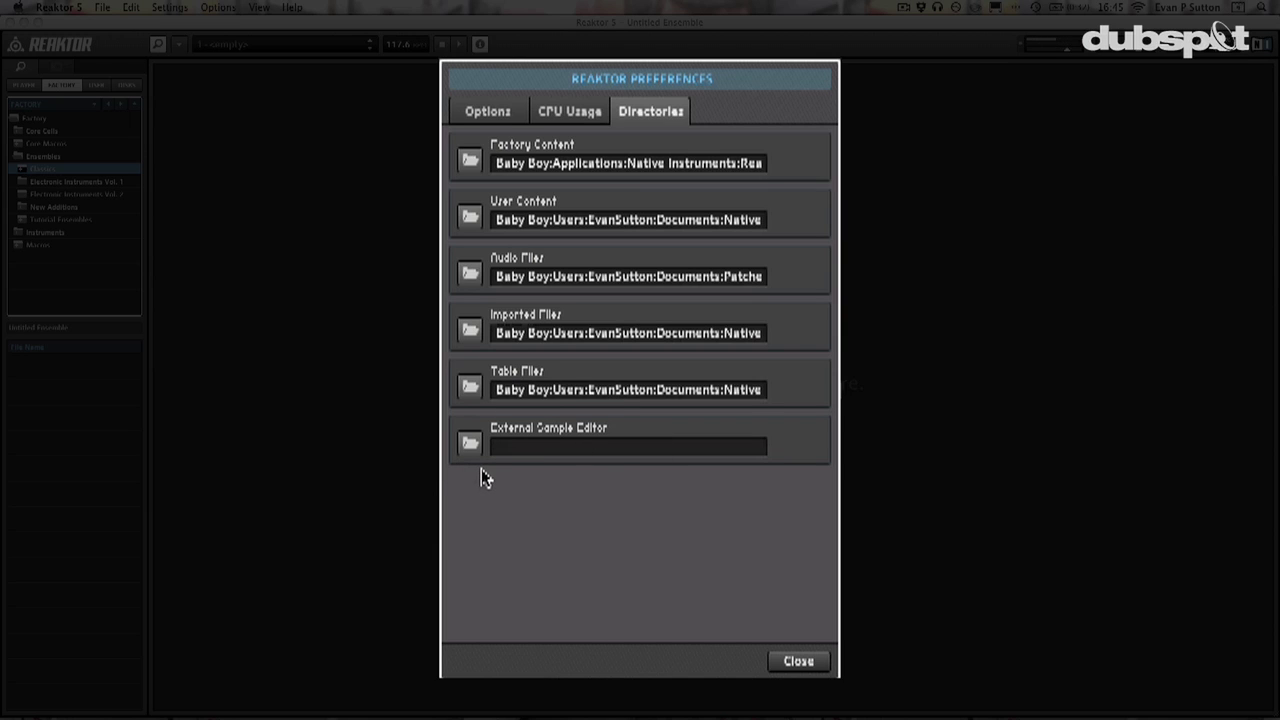
left_click(575, 110)
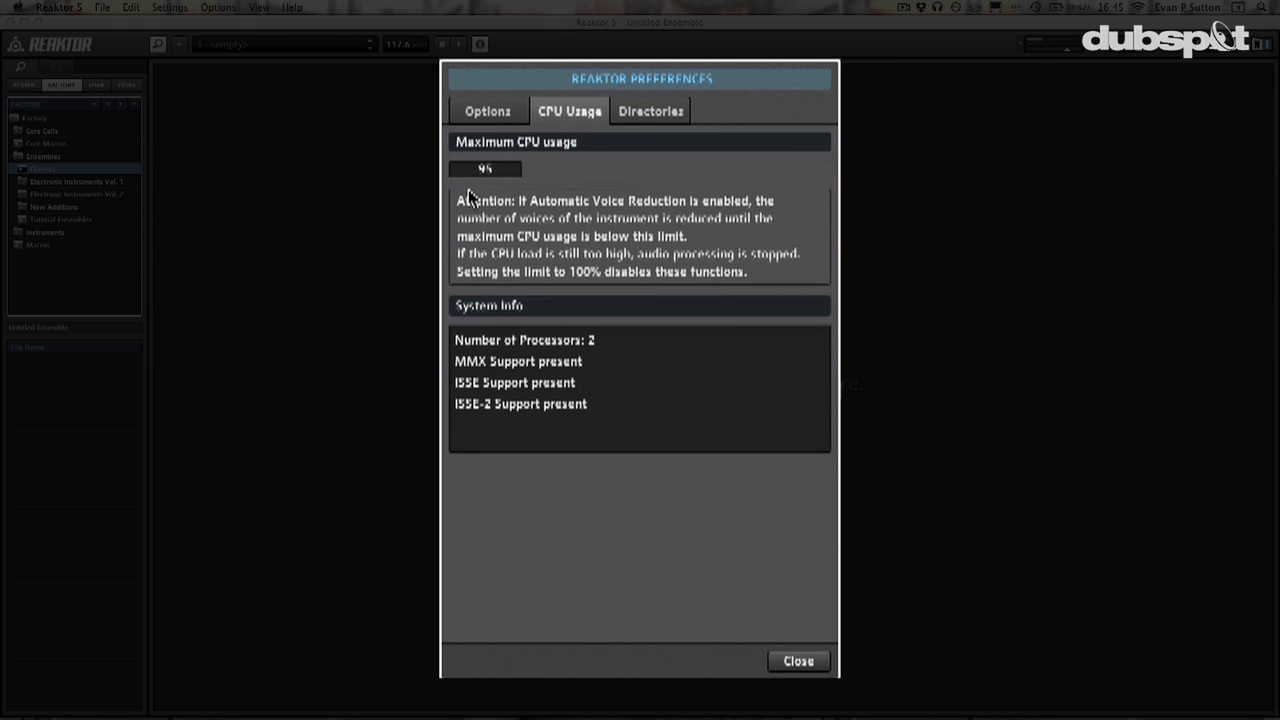
left_click(504, 122)
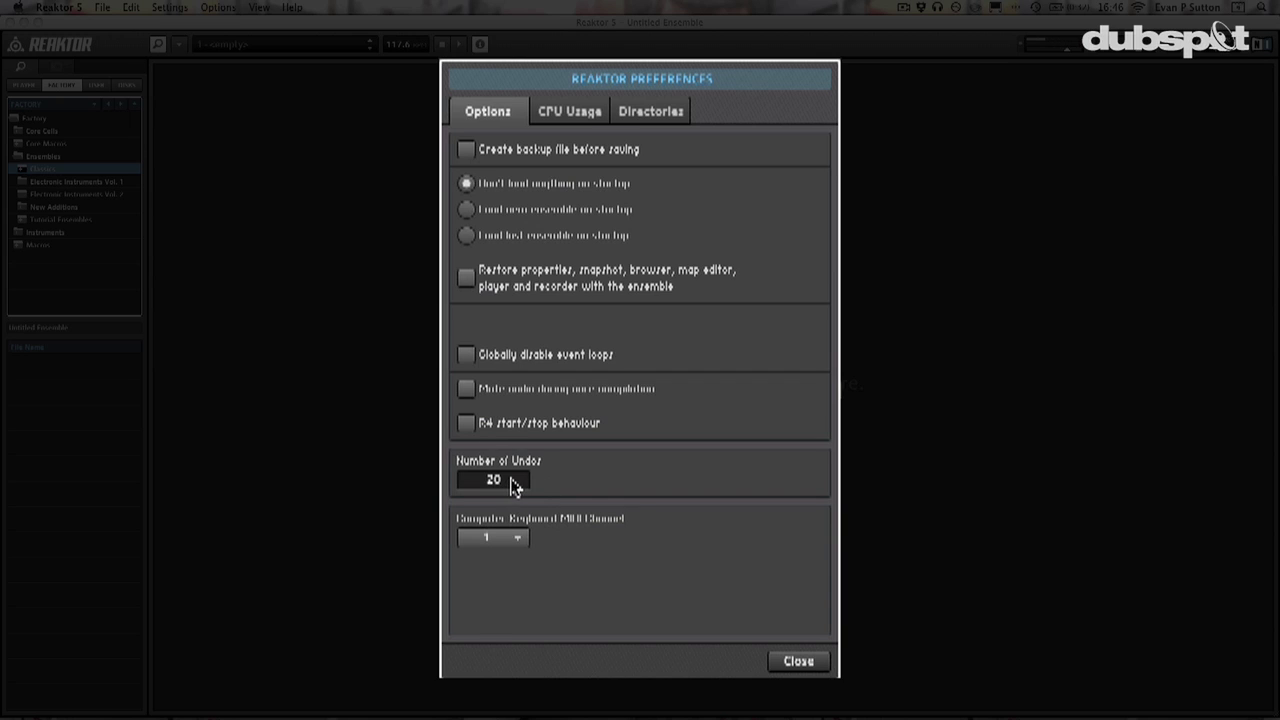
Raise the number of undos in the general preferences and close the preferences
left_click_drag(514, 486, 515, 404)
left_click_drag(520, 478, 522, 412)
left_click(809, 664)
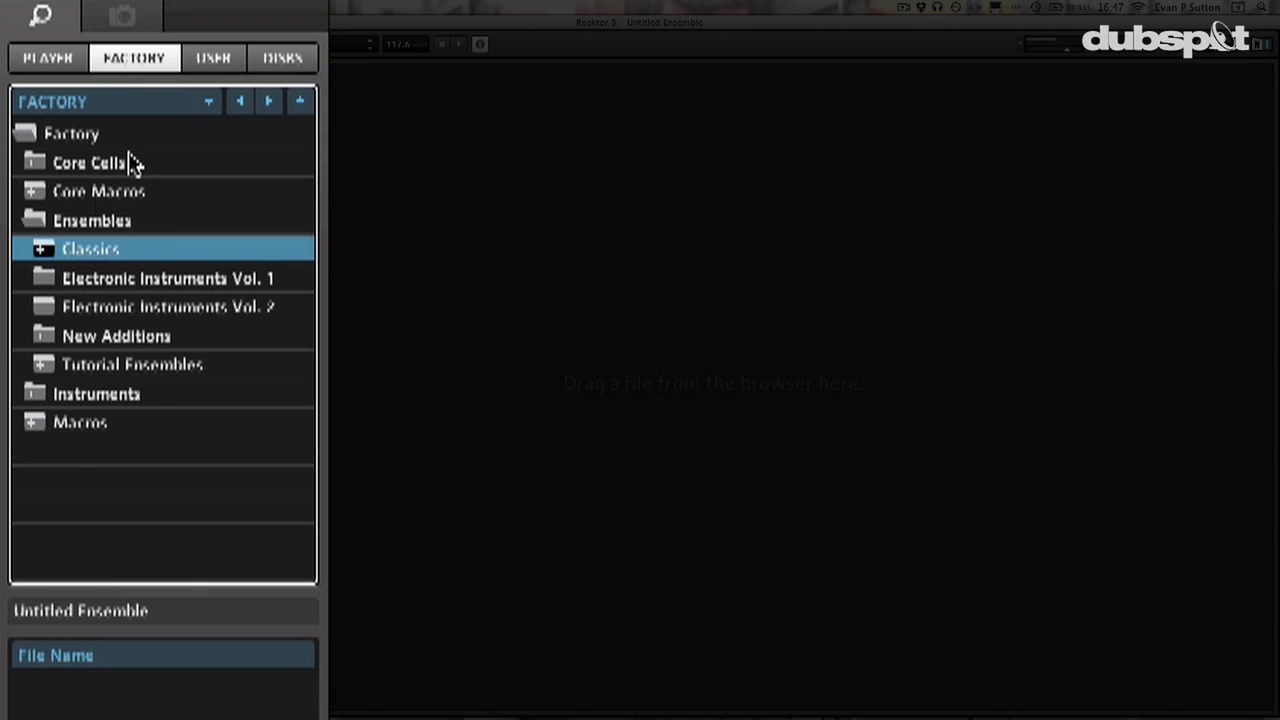
Collapse the Ensembles folder in the factory library and compare the contents of the Macros and Instruments folders
left_click(34, 195)
left_click(34, 198)
left_click(34, 218)
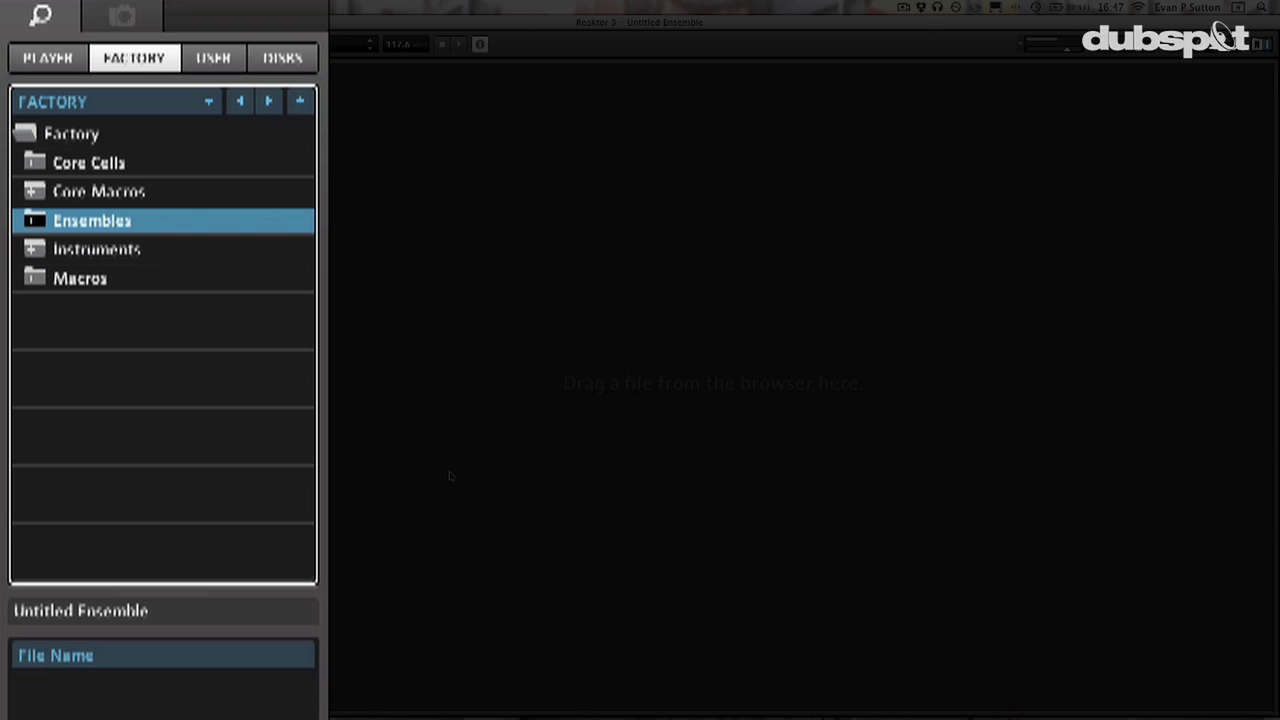
left_click(112, 280)
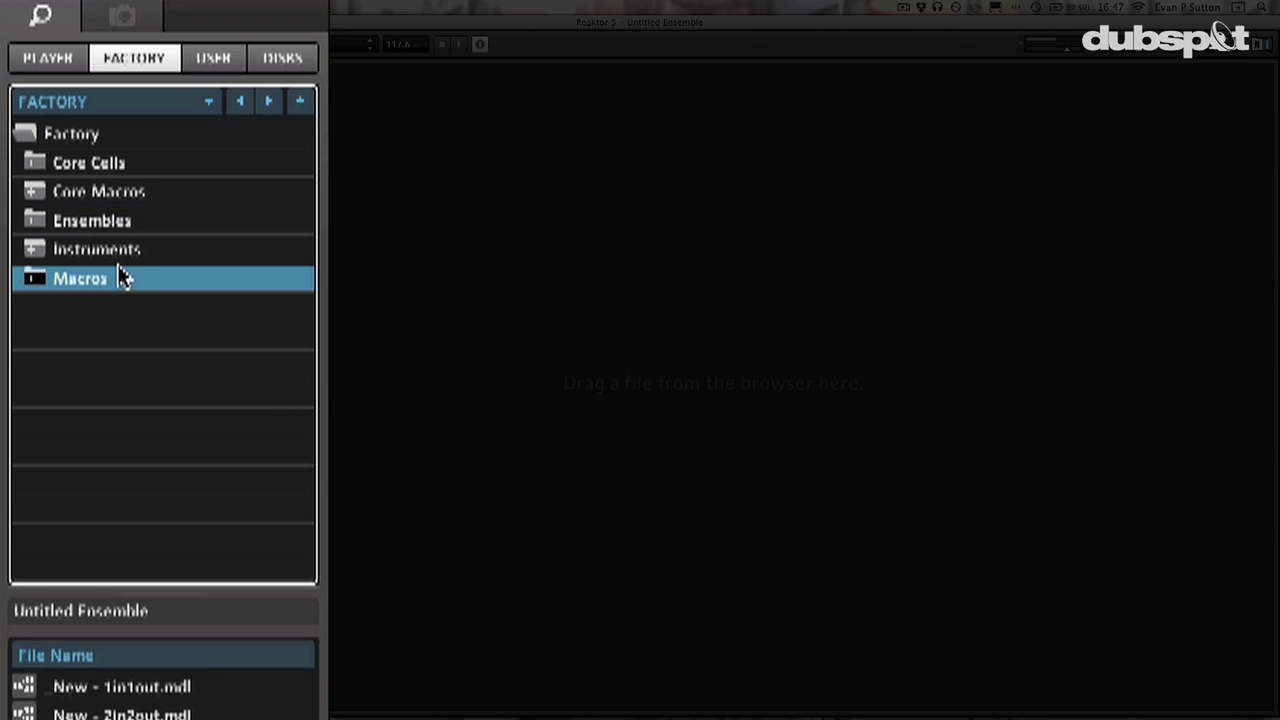
left_click(137, 255)
left_click(122, 278)
left_click(128, 250)
Load Junatik.ism from the factory library's Instruments > Synthesizers folder into the empty workspace
double_click(92, 252)
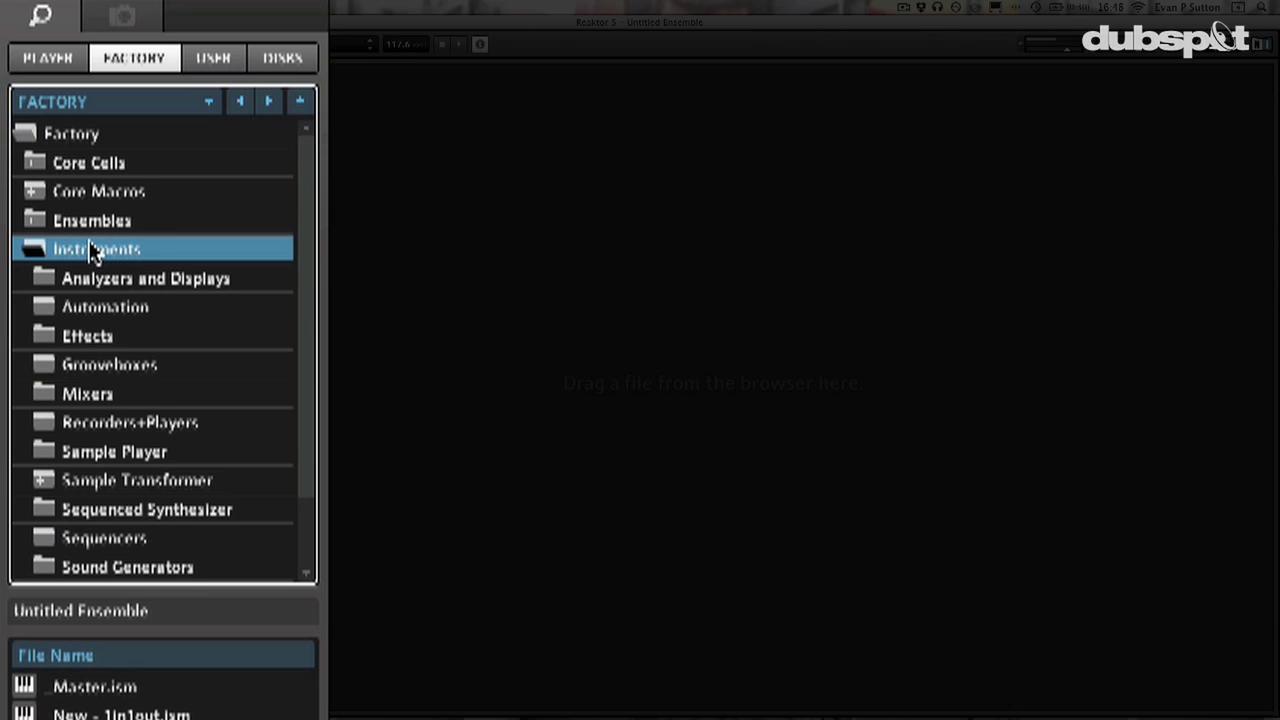
scroll(242, 354, "down", 3)
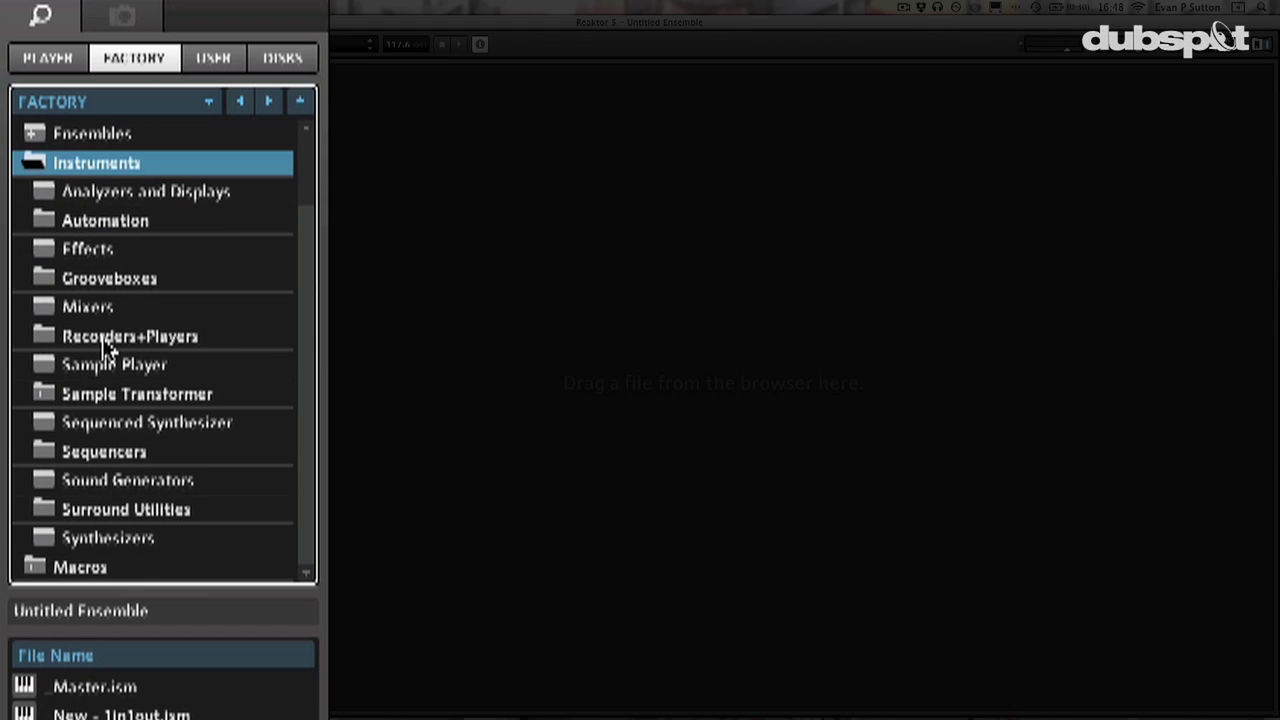
left_click(118, 543)
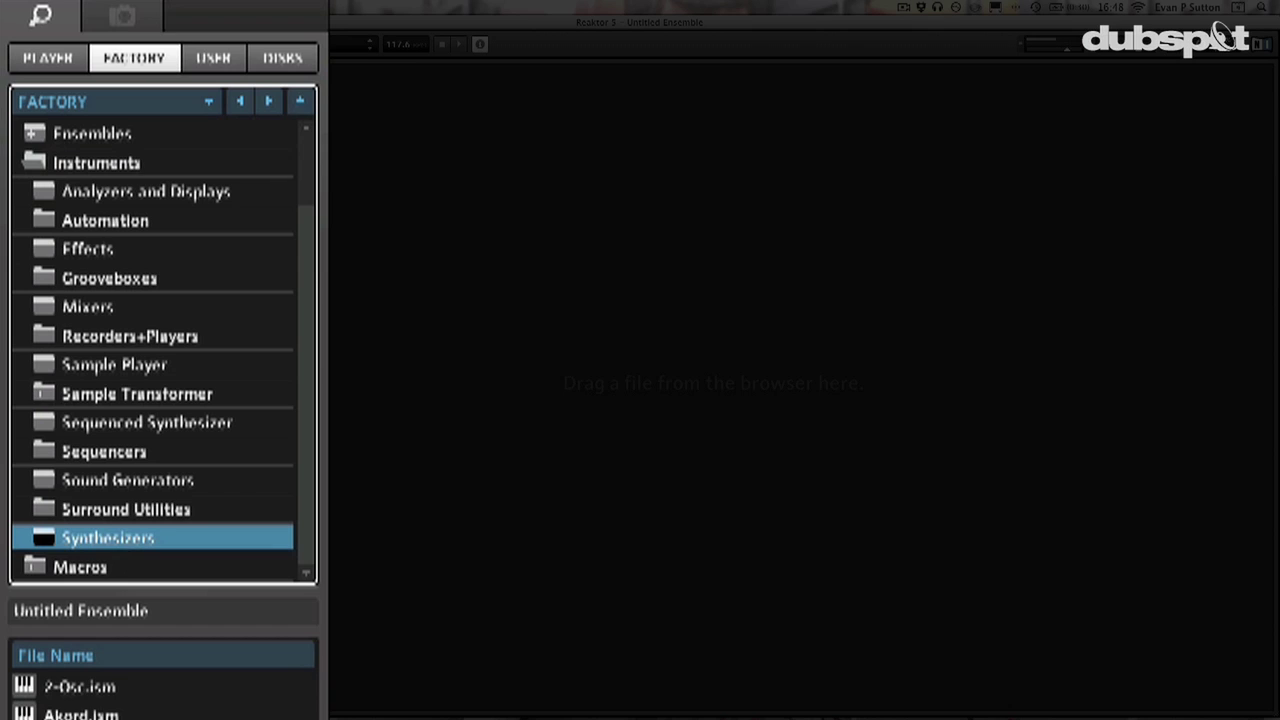
scroll(160, 400, "down", 10)
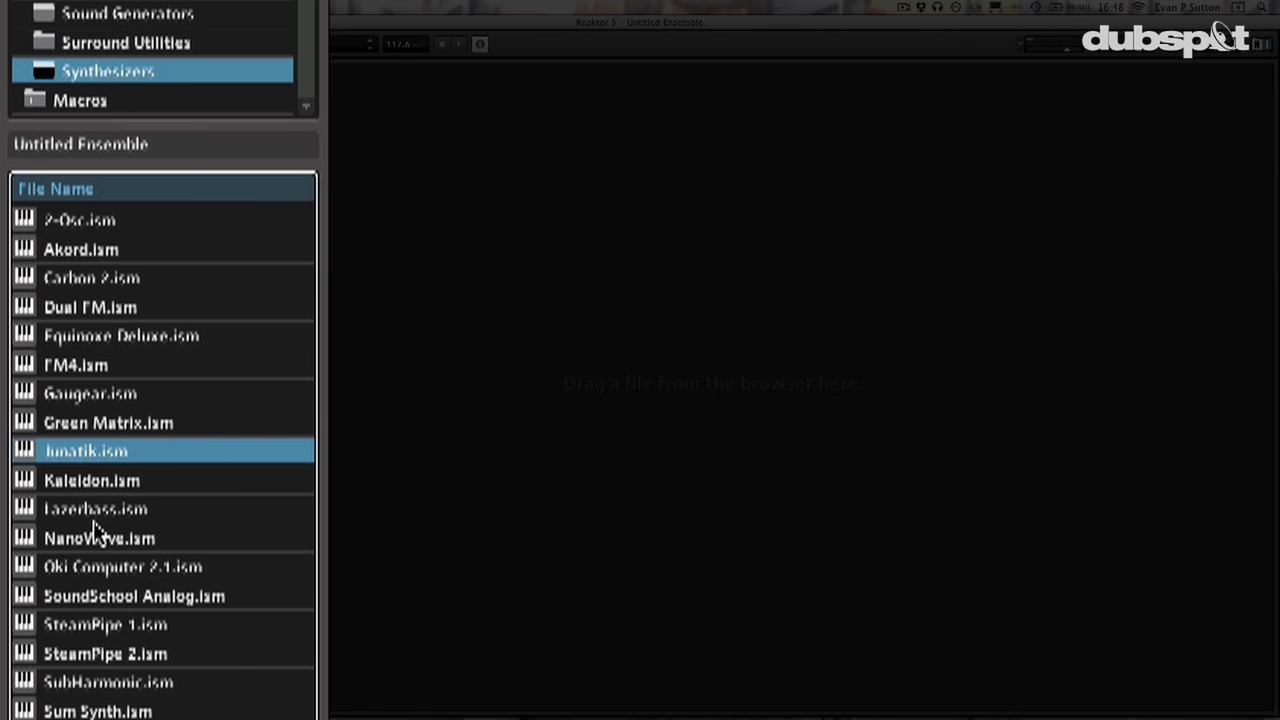
left_click_drag(26, 451, 434, 360)
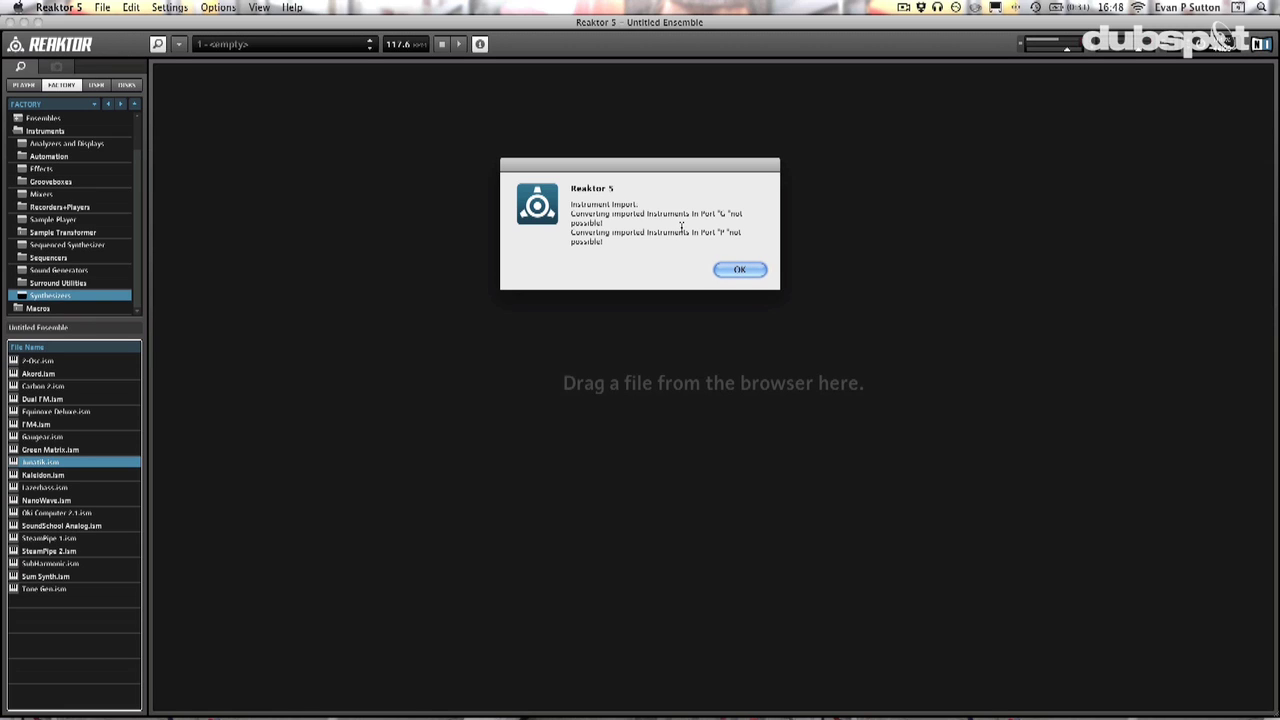
Highlight the text of the instrument import message and dismiss the message
left_click_drag(606, 242, 574, 203)
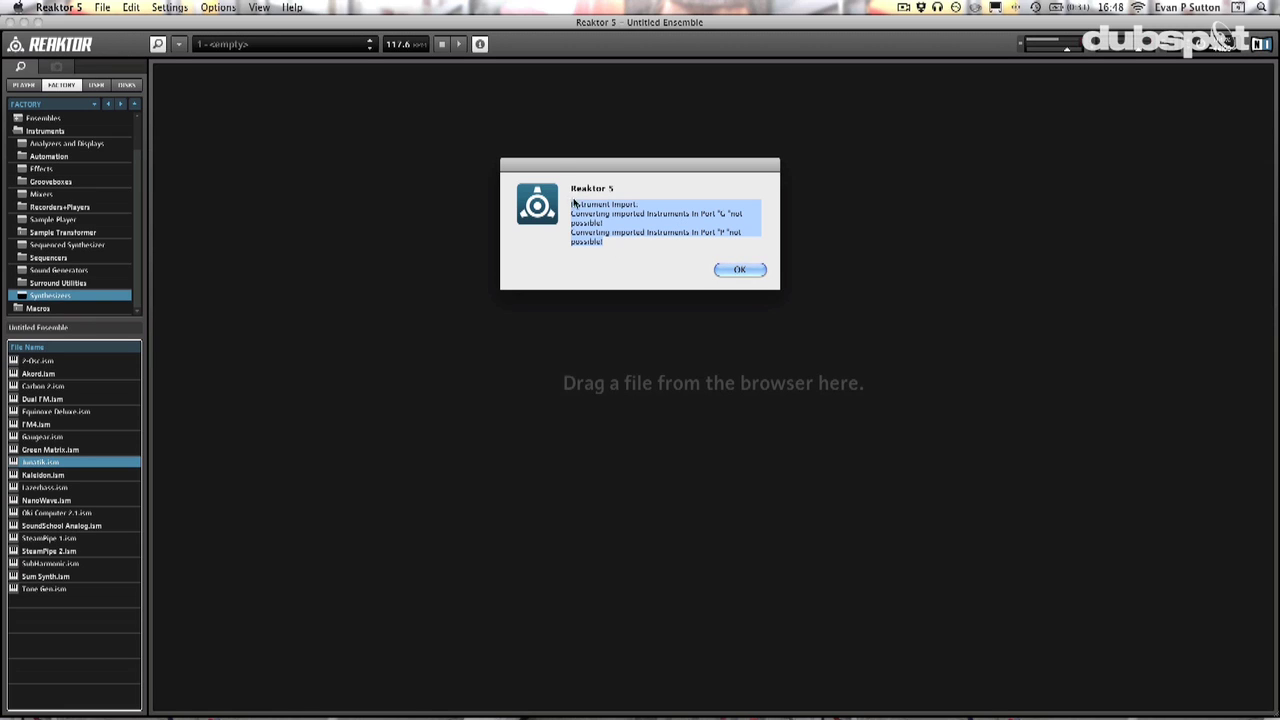
left_click(600, 245)
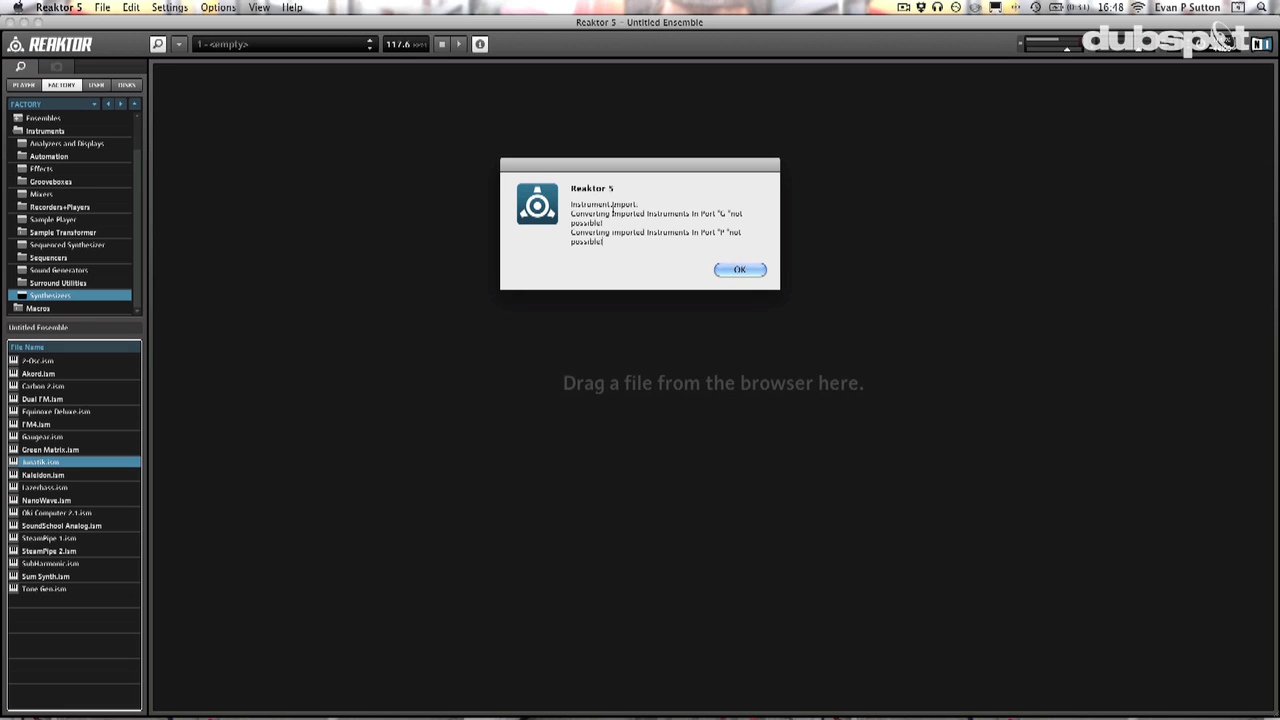
left_click(740, 269)
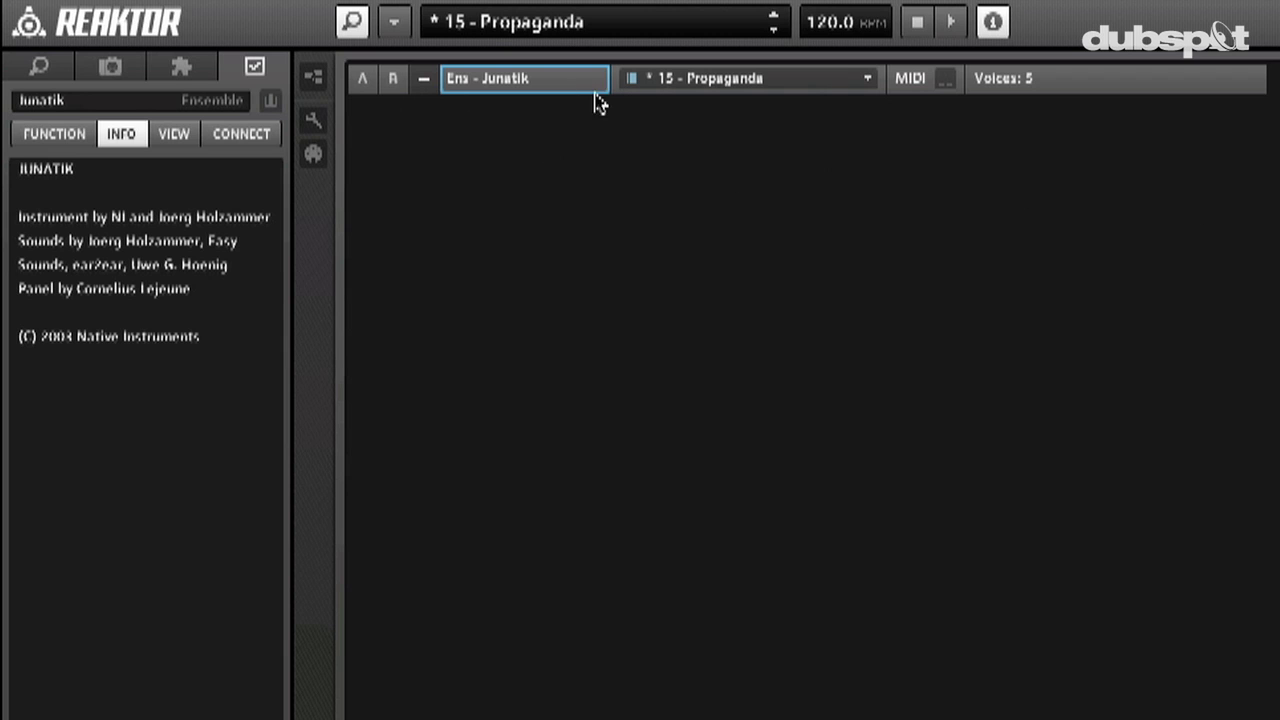
Show the Junatik instrument's A panel, minimize it, and show the A panel again
left_click(363, 80)
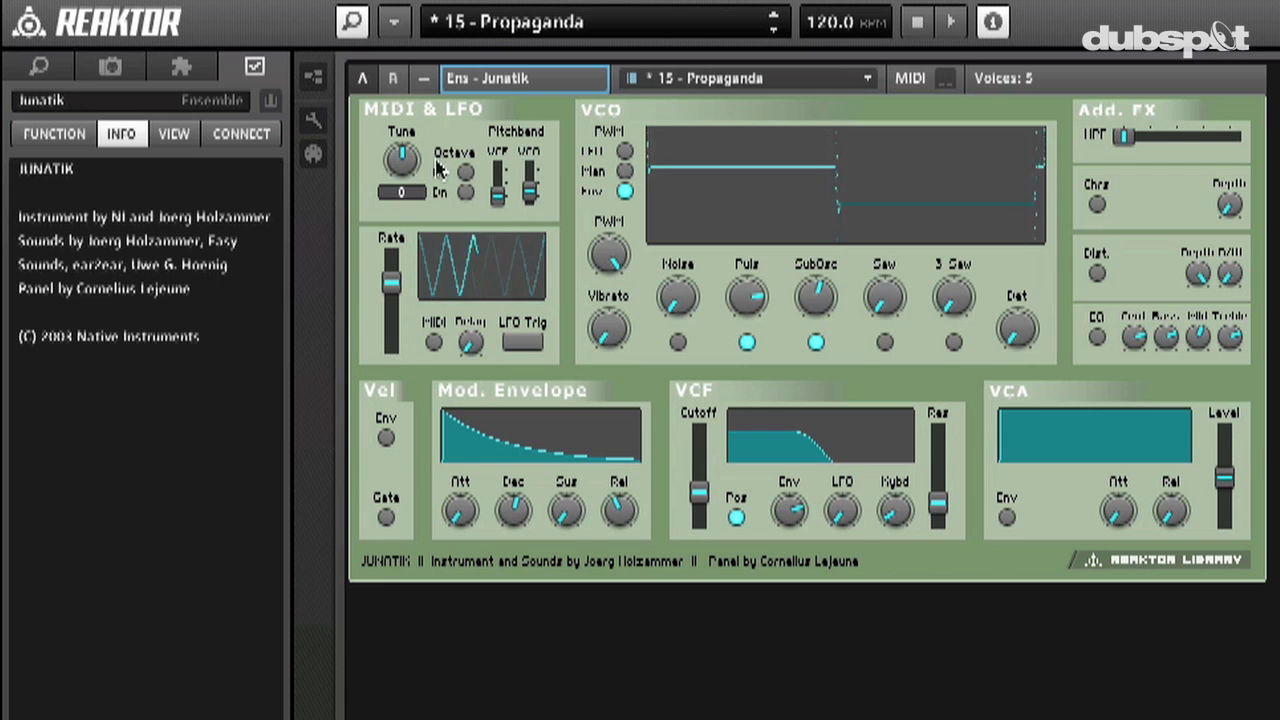
left_click(424, 82)
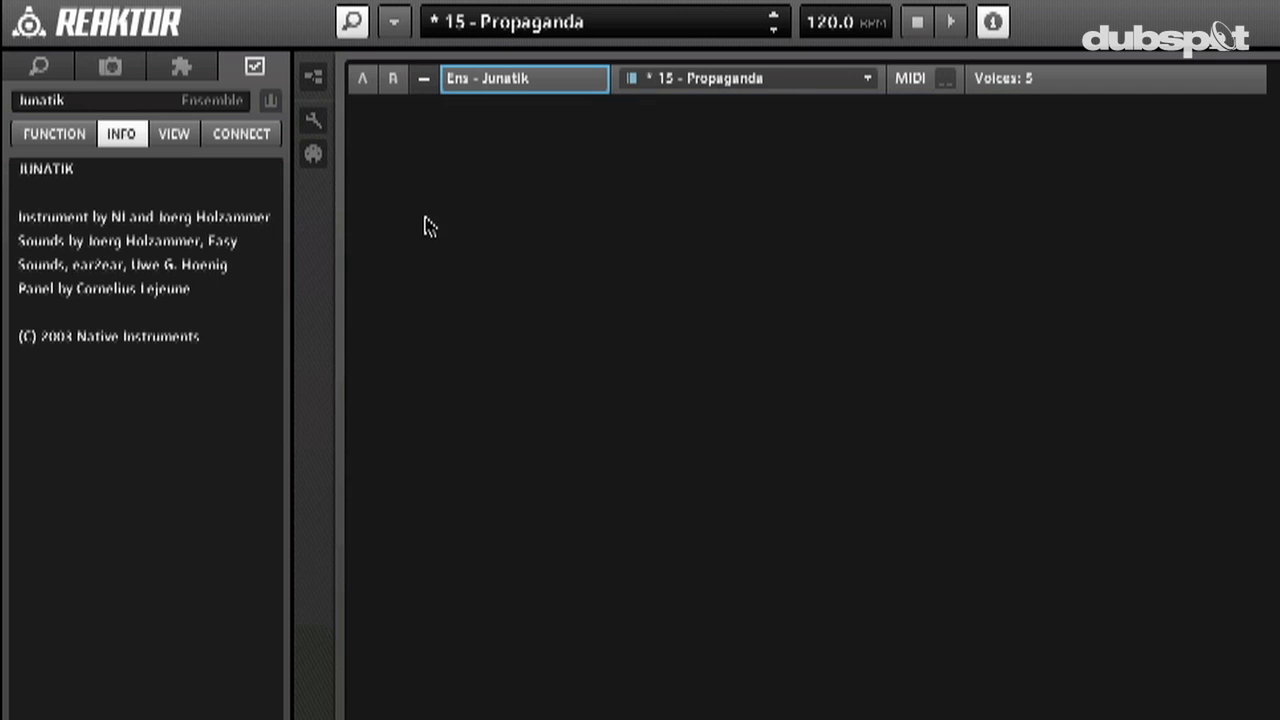
left_click(364, 84)
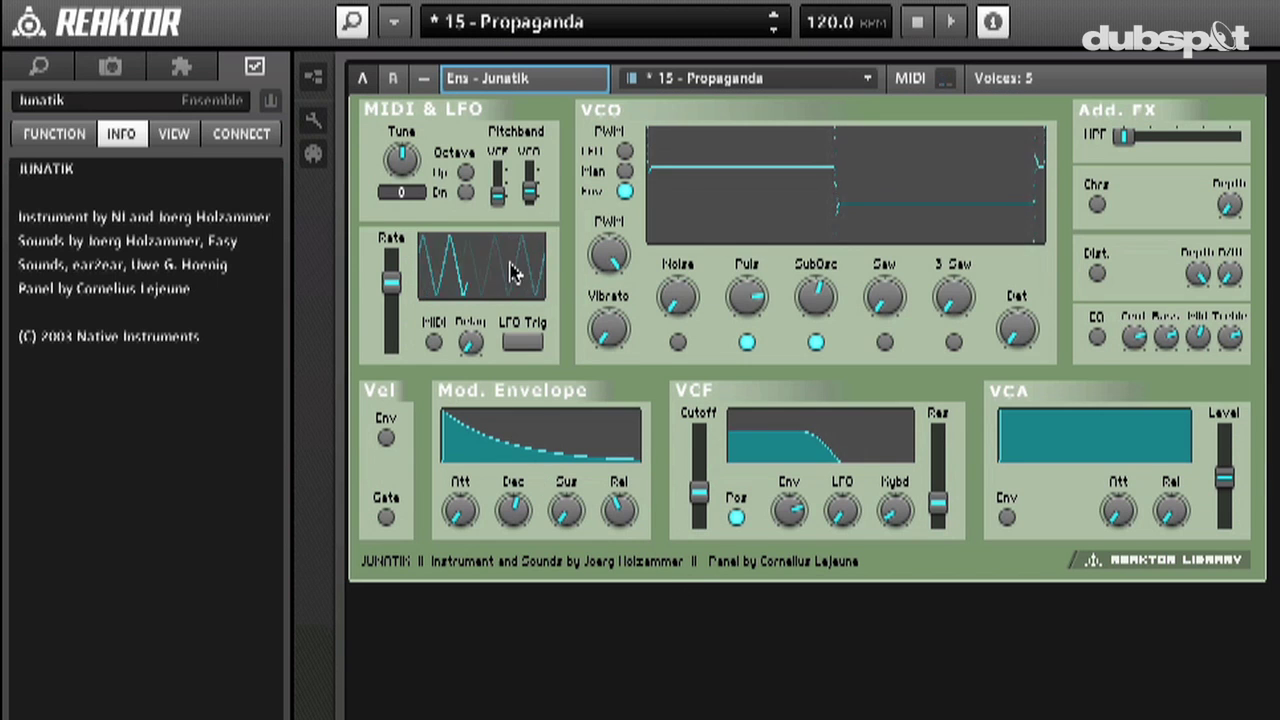
Raise the Junatik filter's cutoff and resonance, and bring the cutoff back down to the middle of its range
mouse_move(512, 272)
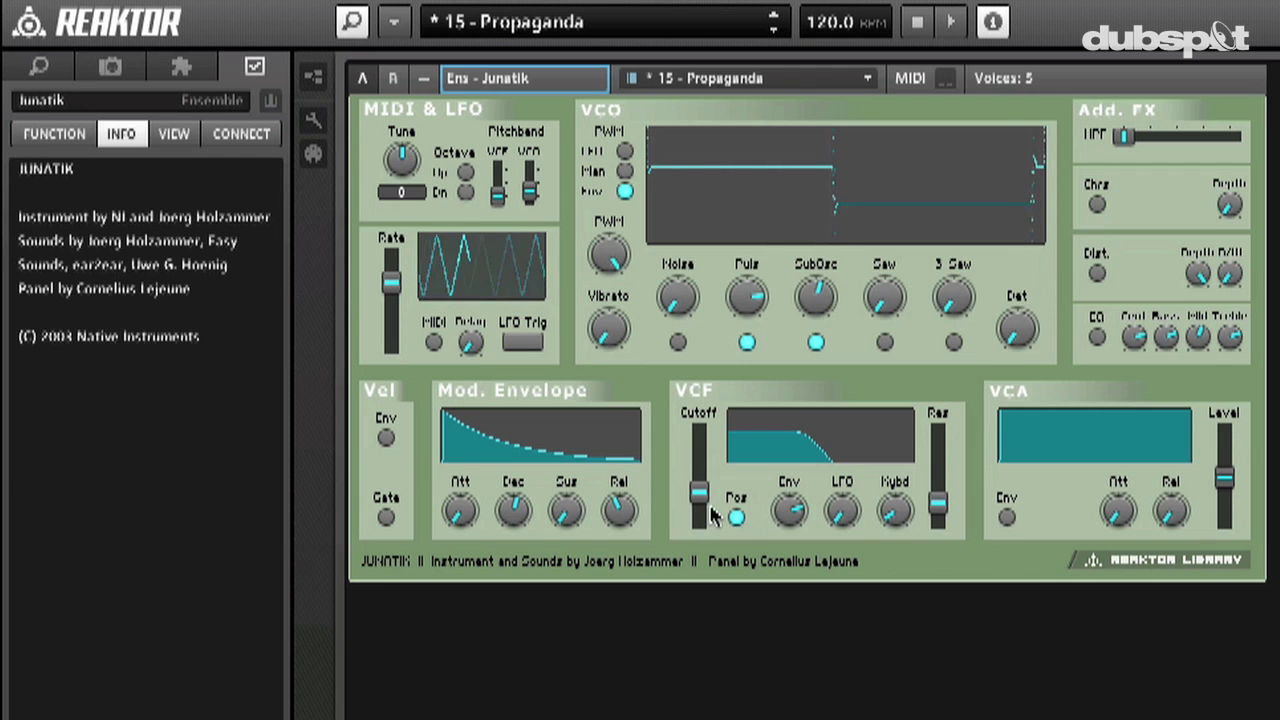
left_click_drag(700, 508, 704, 439)
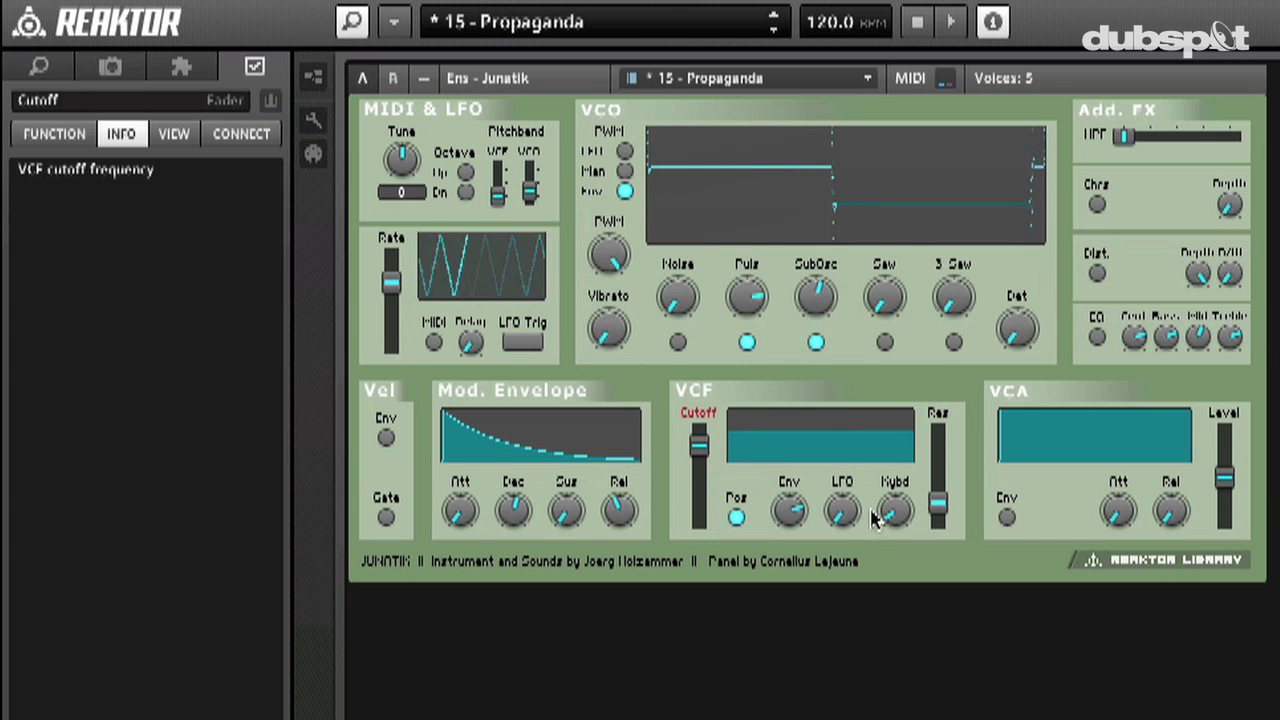
left_click_drag(937, 505, 938, 455)
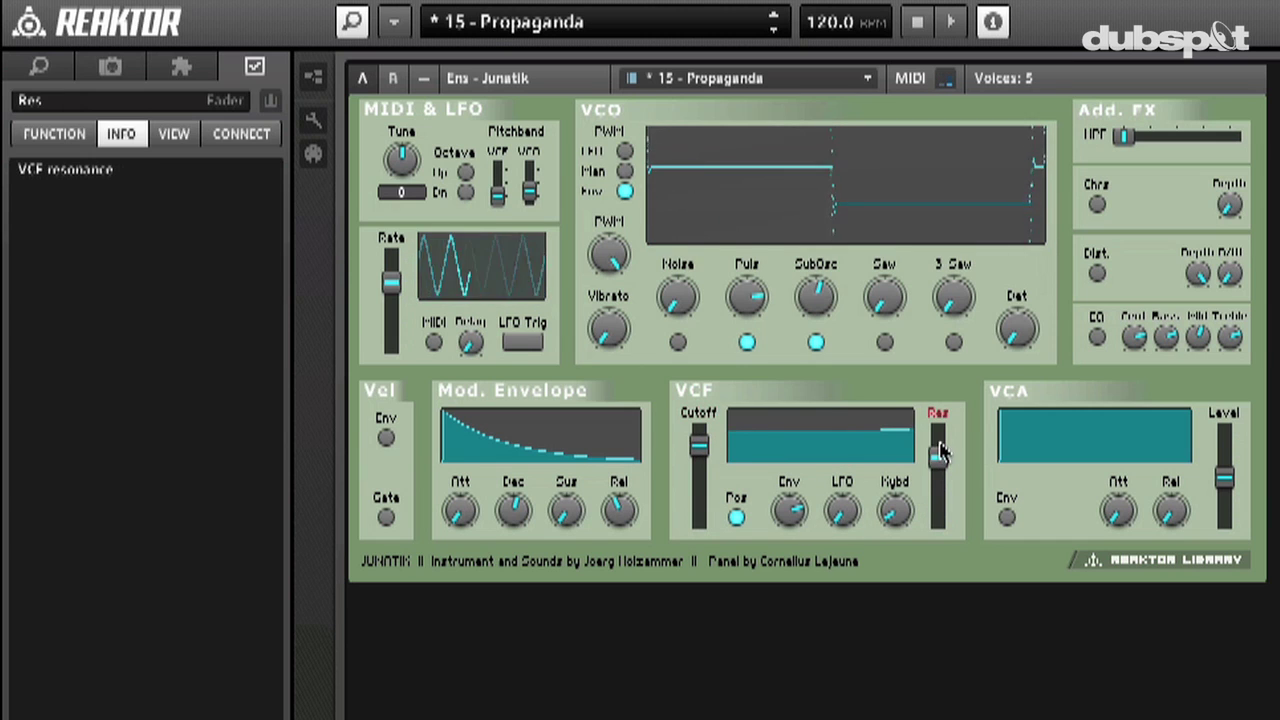
left_click_drag(699, 445, 699, 487)
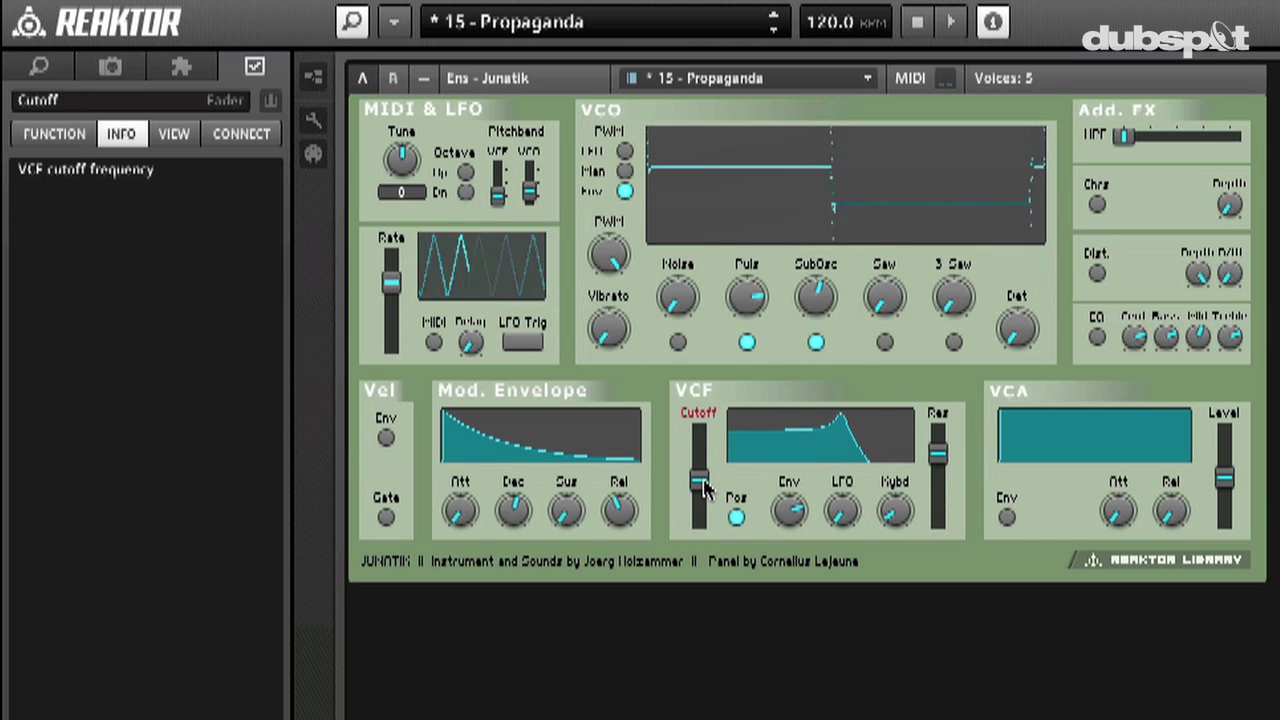
Adjust the VCF envelope amount, lengthen the VCA attack and release, and raise the Junatik's output level
left_click(798, 505)
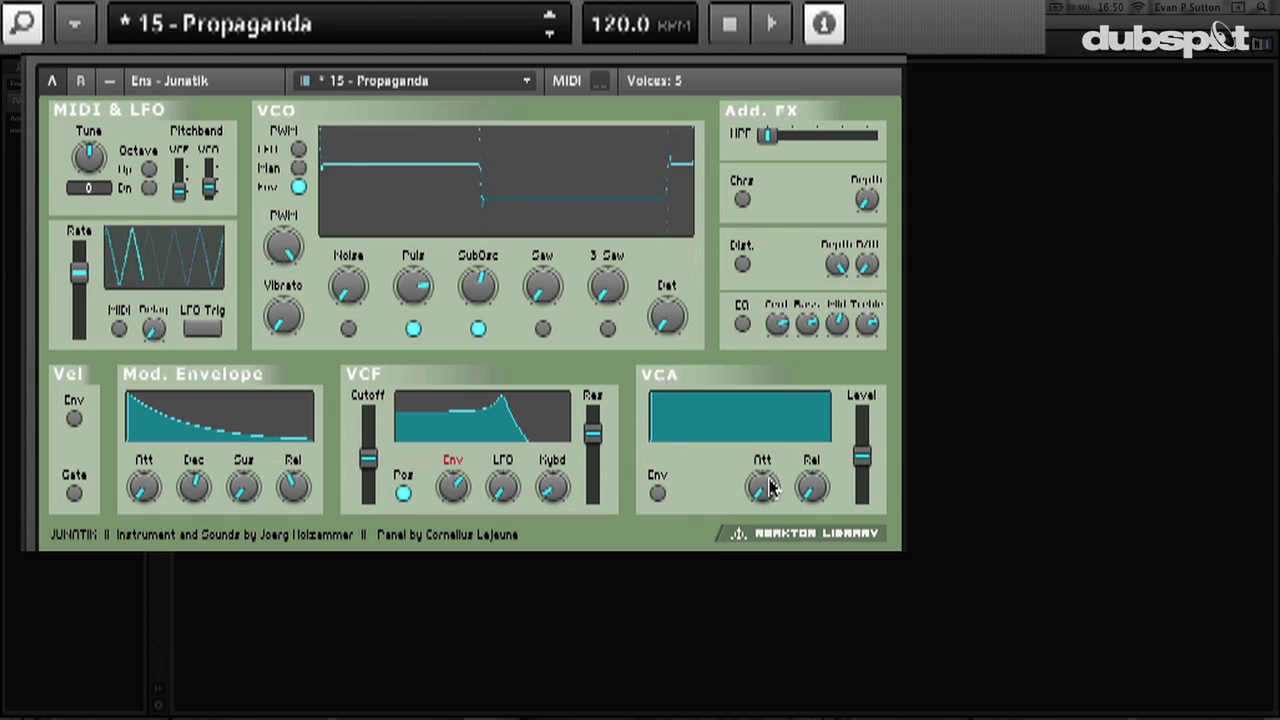
left_click_drag(809, 486, 822, 424)
left_click_drag(761, 486, 760, 468)
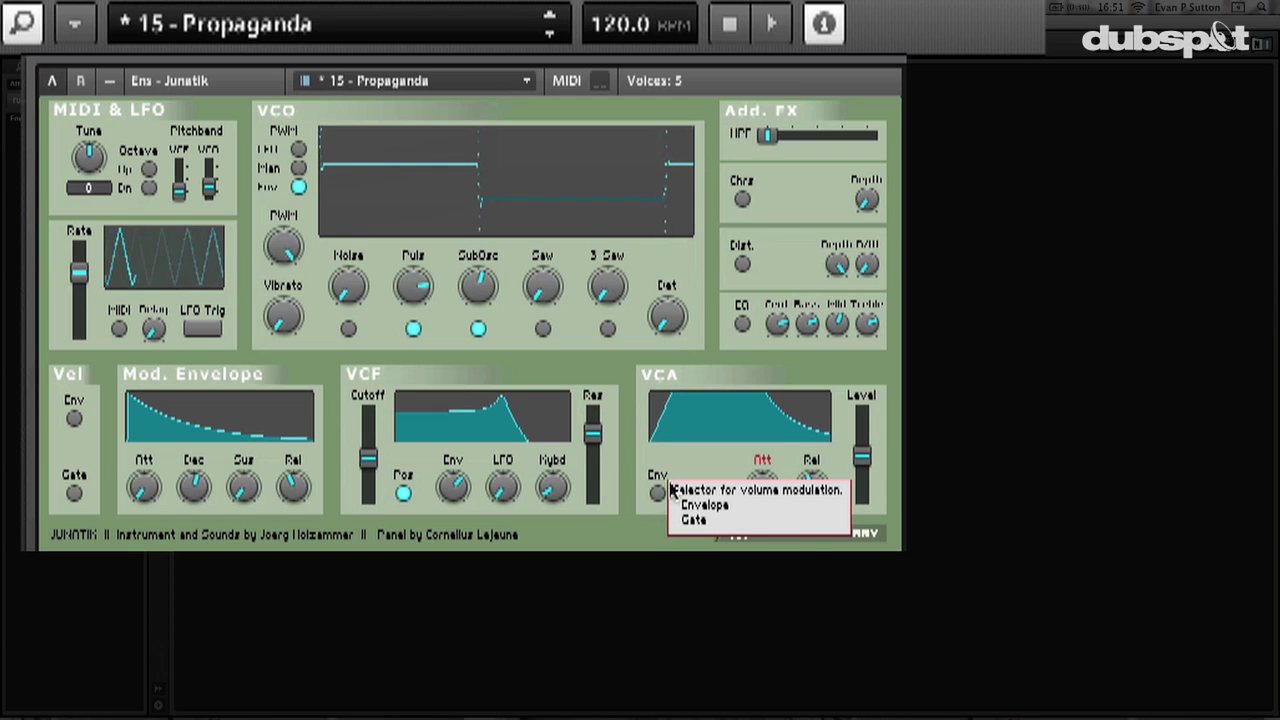
left_click_drag(865, 455, 865, 433)
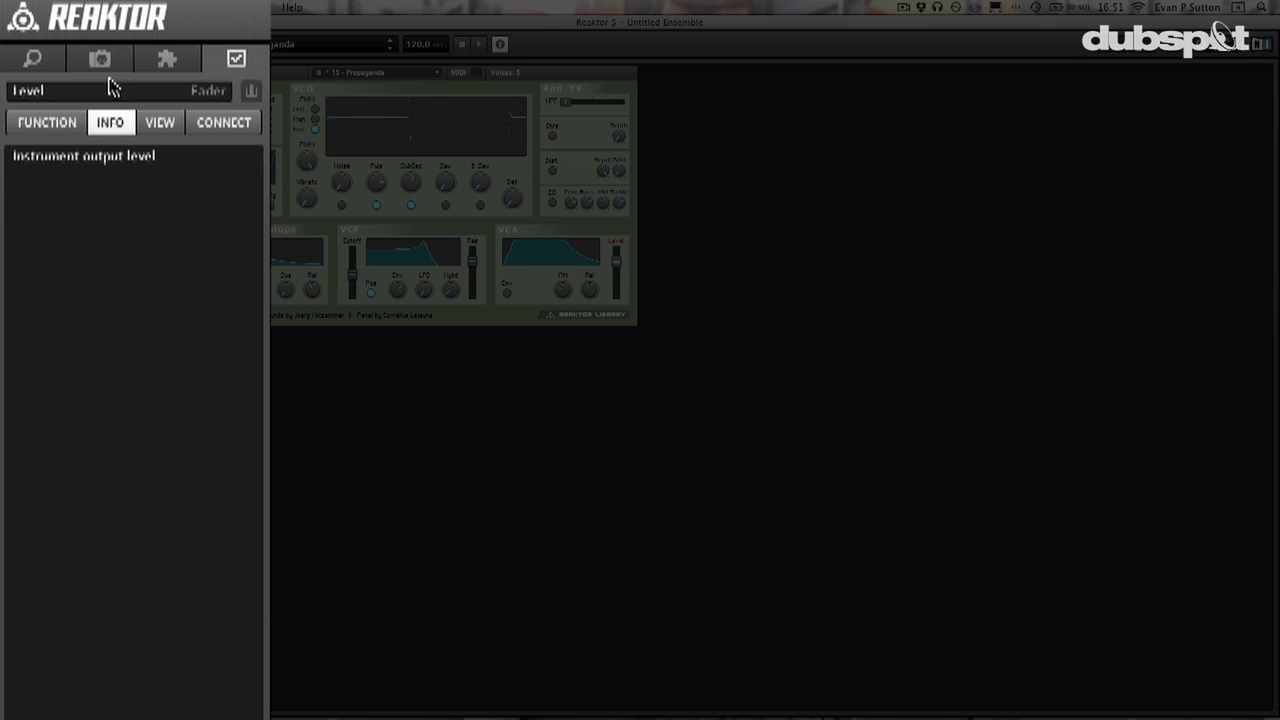
Recall Junatik's Bank 1 snapshots Simply, 80's touch, Run SQ, Propaganda, Doouh, Clavinett and Happy end in turn
left_click(100, 60)
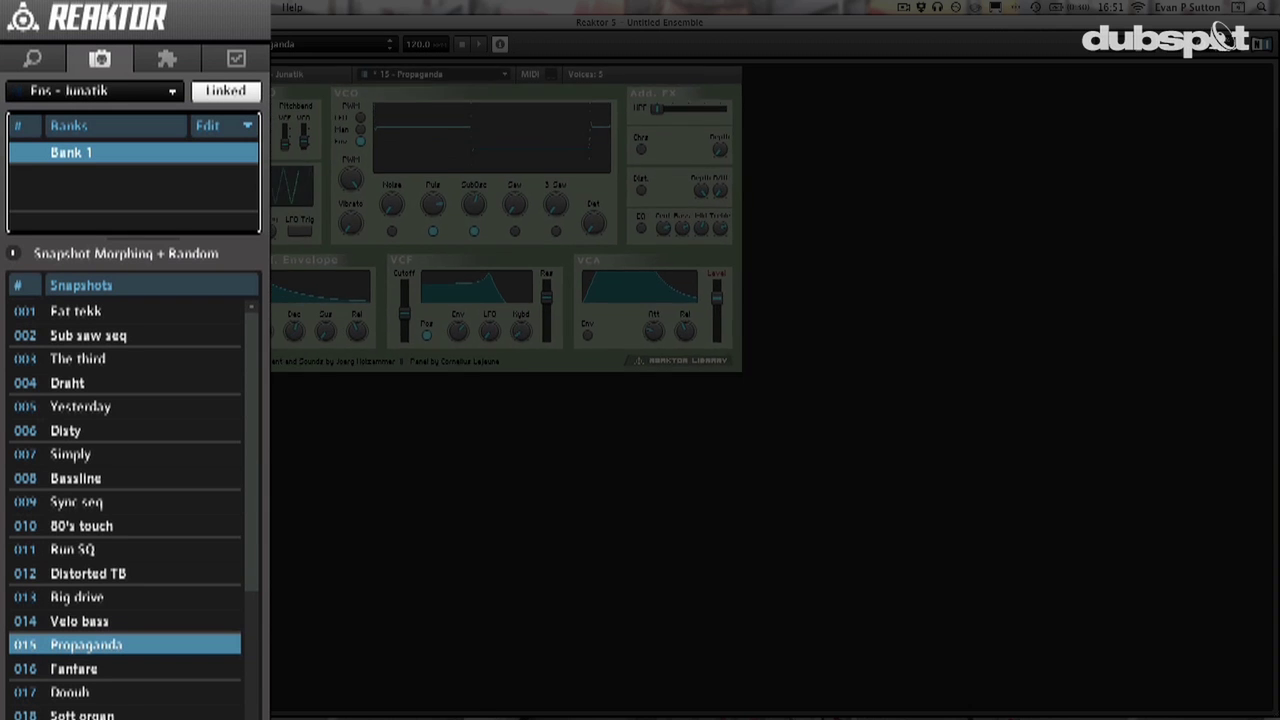
left_click(88, 454)
scroll(110, 350, "down", 3)
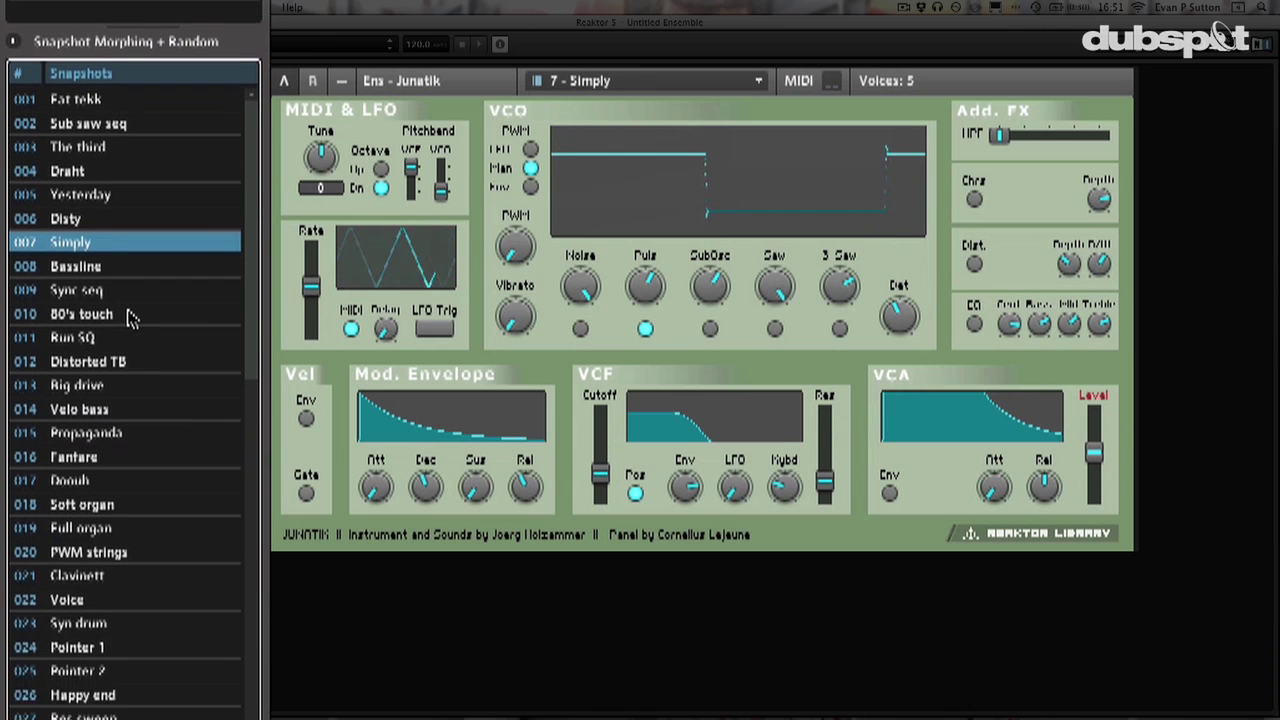
left_click(117, 291)
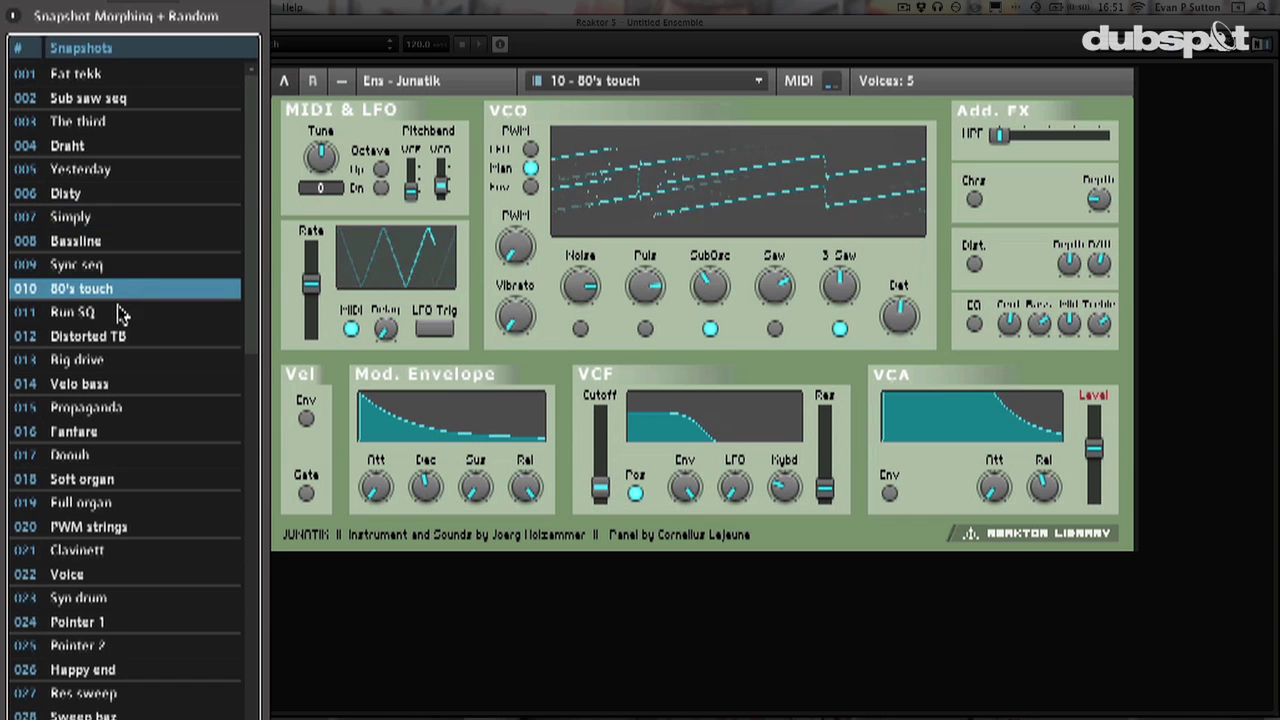
left_click(116, 315)
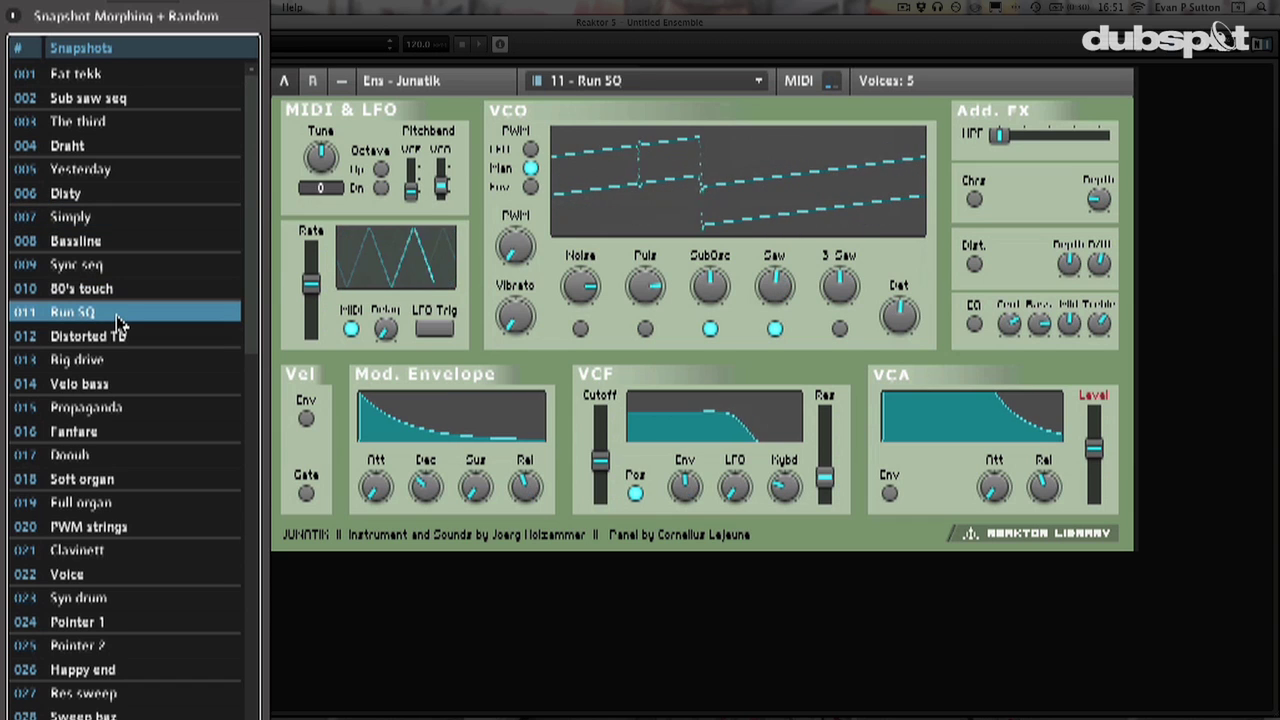
left_click(118, 407)
left_click(116, 460)
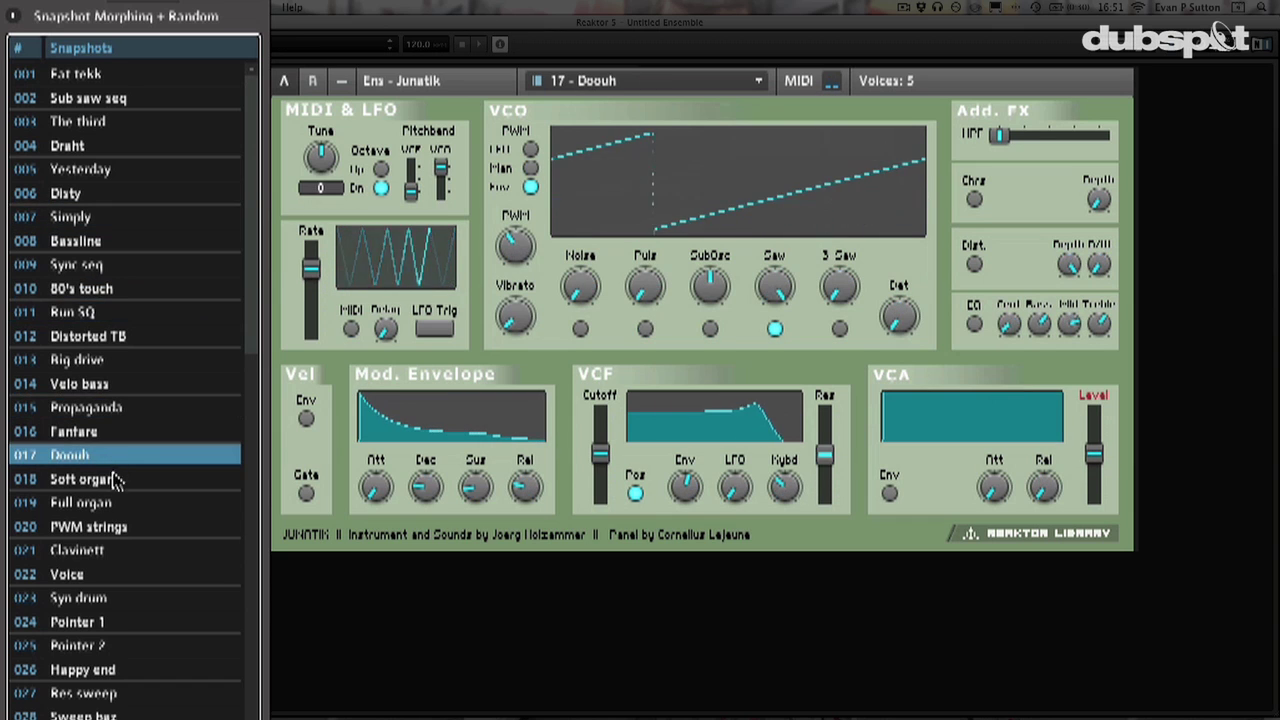
left_click(117, 551)
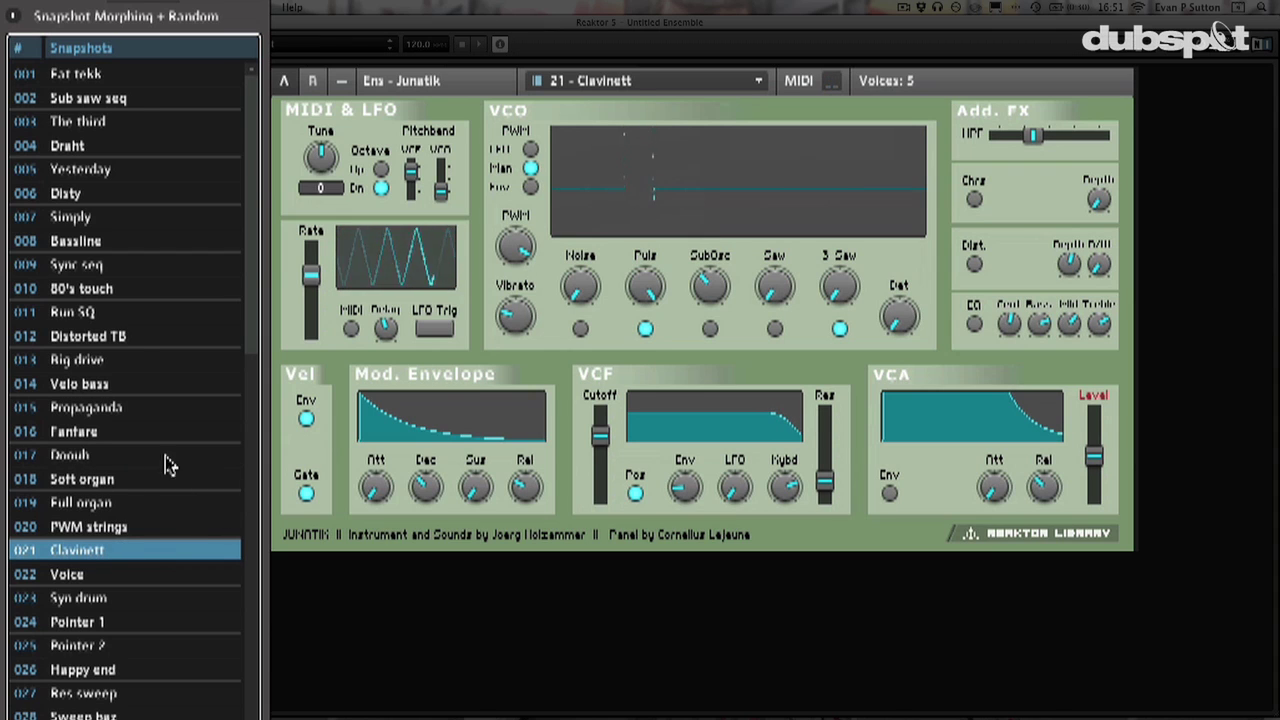
left_click(96, 669)
scroll(125, 300, "down", 20)
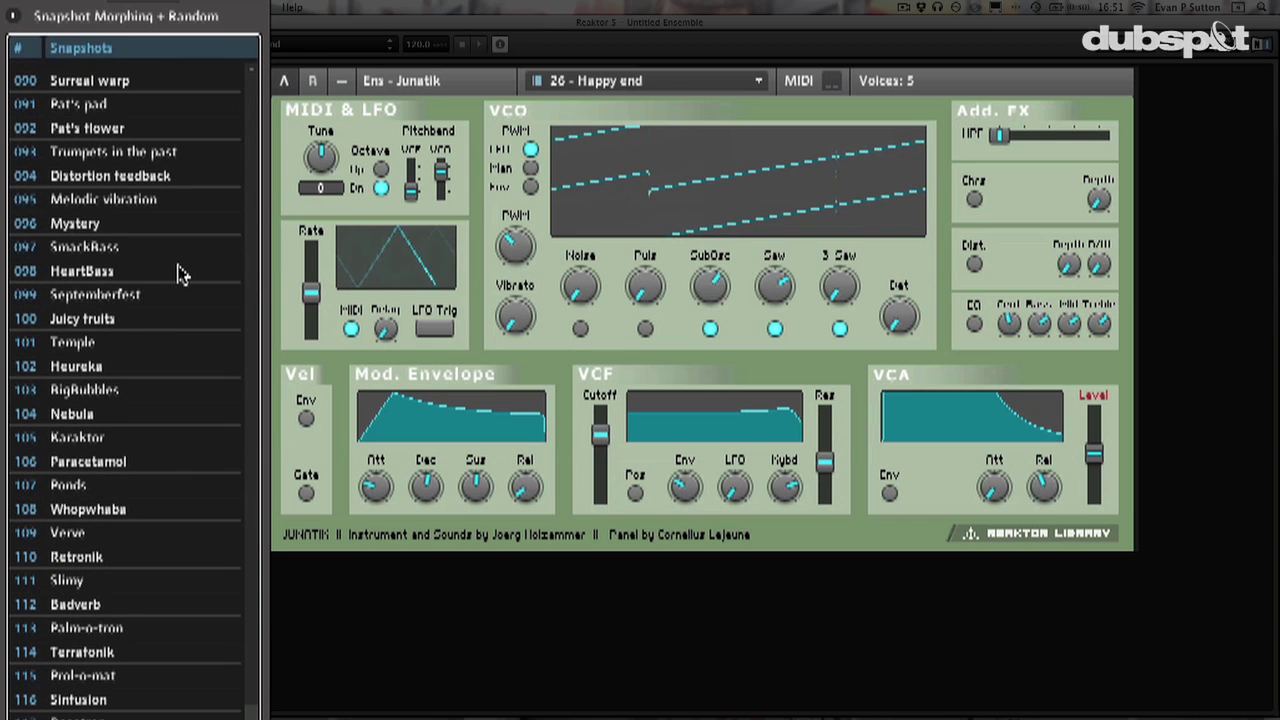
Raise the VCF's envelope and LFO amounts on the Happy end snapshot
left_click_drag(682, 490, 692, 425)
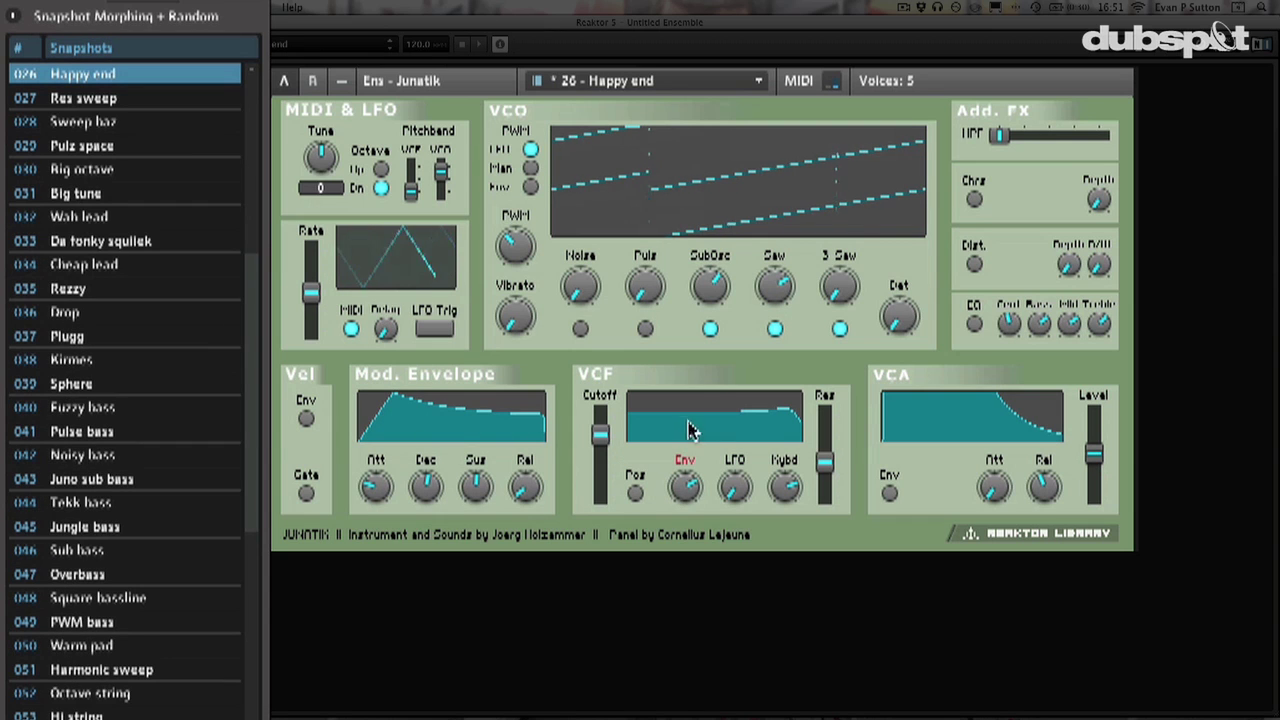
left_click_drag(728, 492, 730, 410)
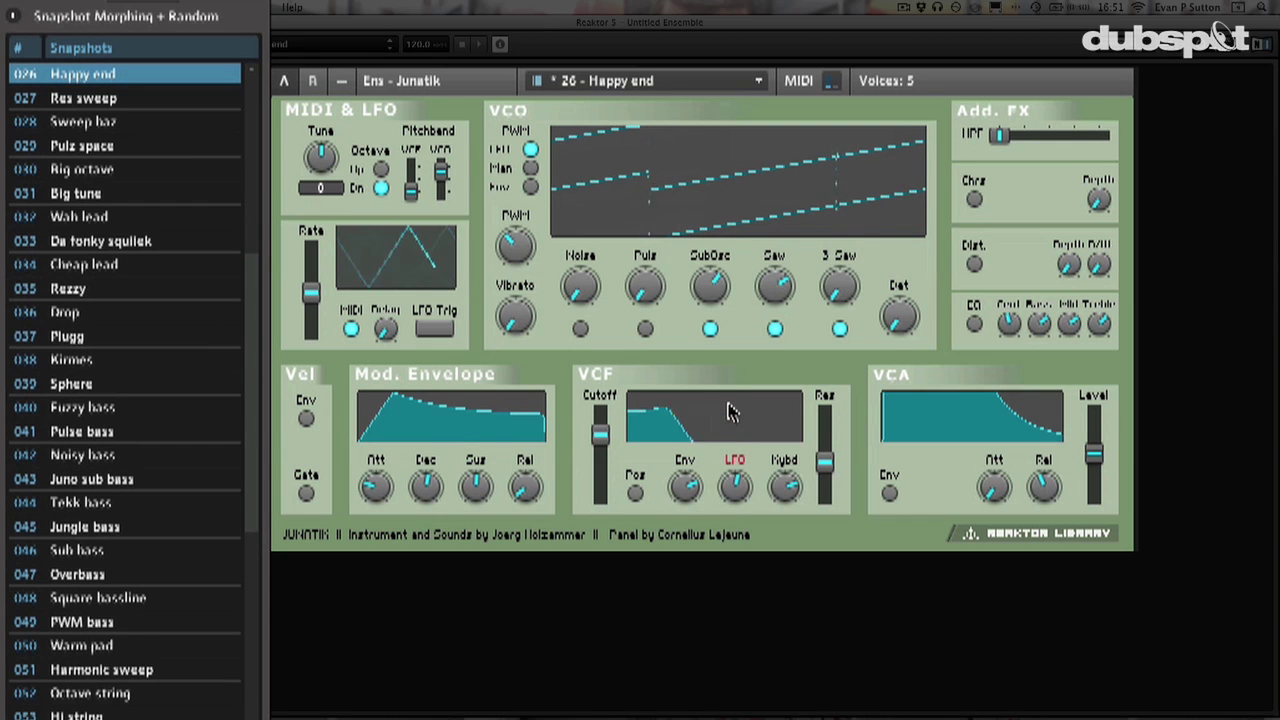
Recall the Diskret pad snapshot and append it to a newly created bank under the name WubWubClav
scroll(100, 430, "down", 18)
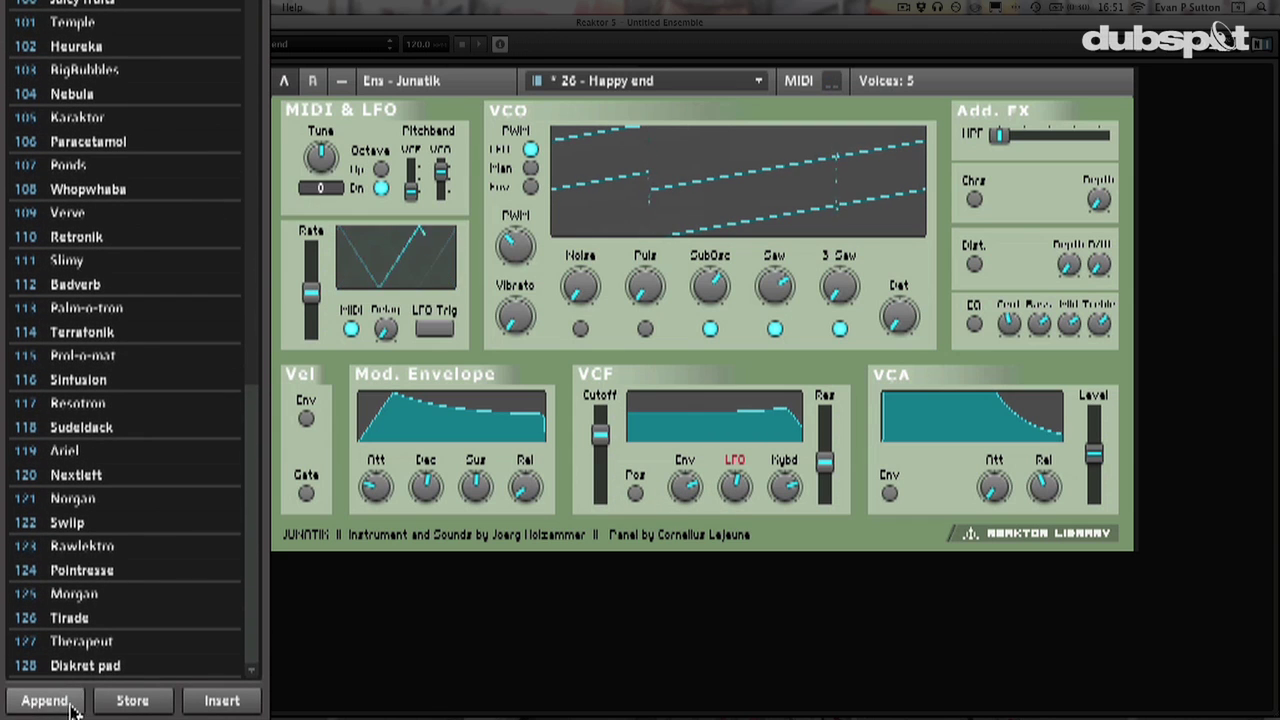
left_click(96, 666)
left_click(46, 702)
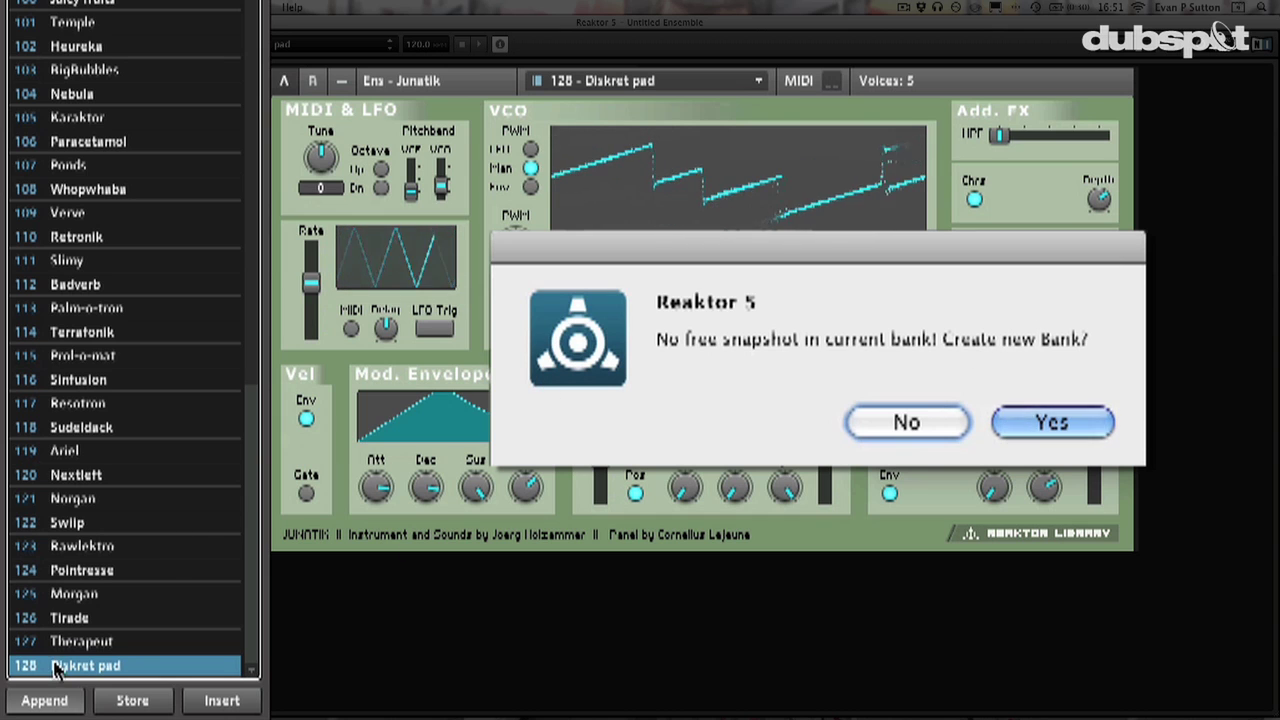
left_click(1087, 420)
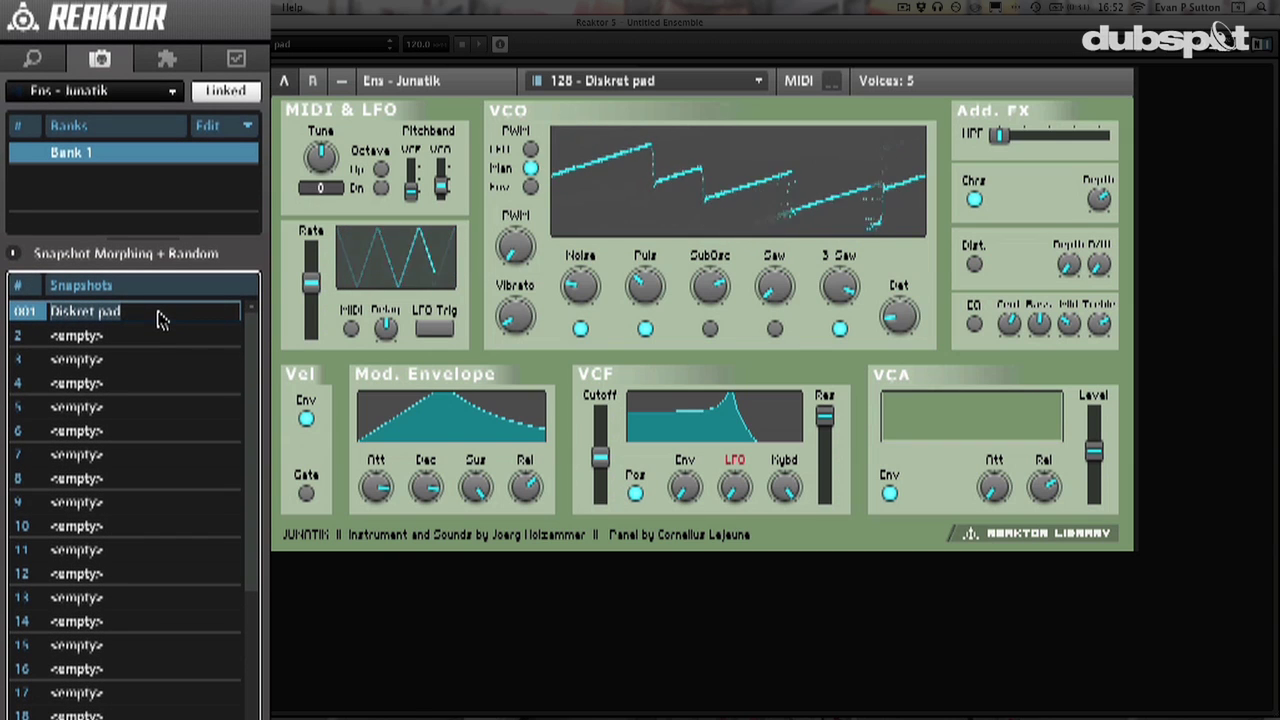
type("WubWubCla")
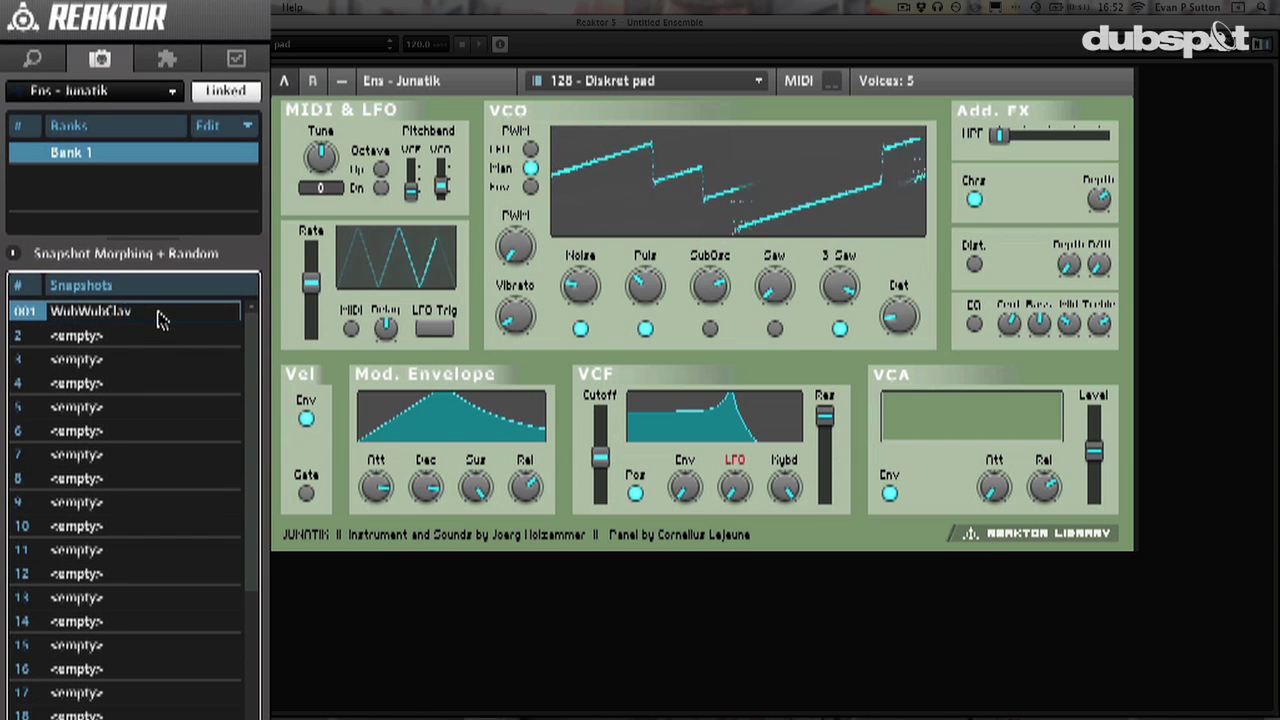
type("v")
key("Return")
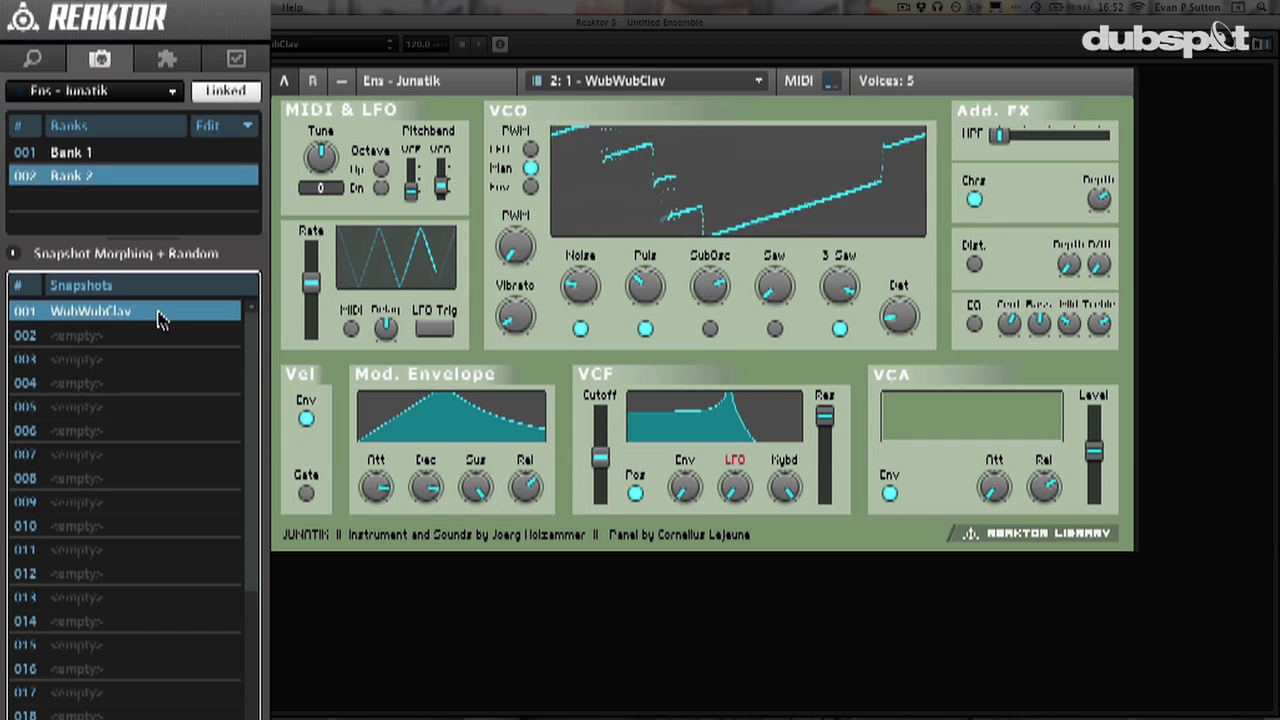
Look through the snapshots in Bank 1 and return to the WubWubClav snapshot in Bank 2
left_click(97, 155)
scroll(126, 537, "down", 15)
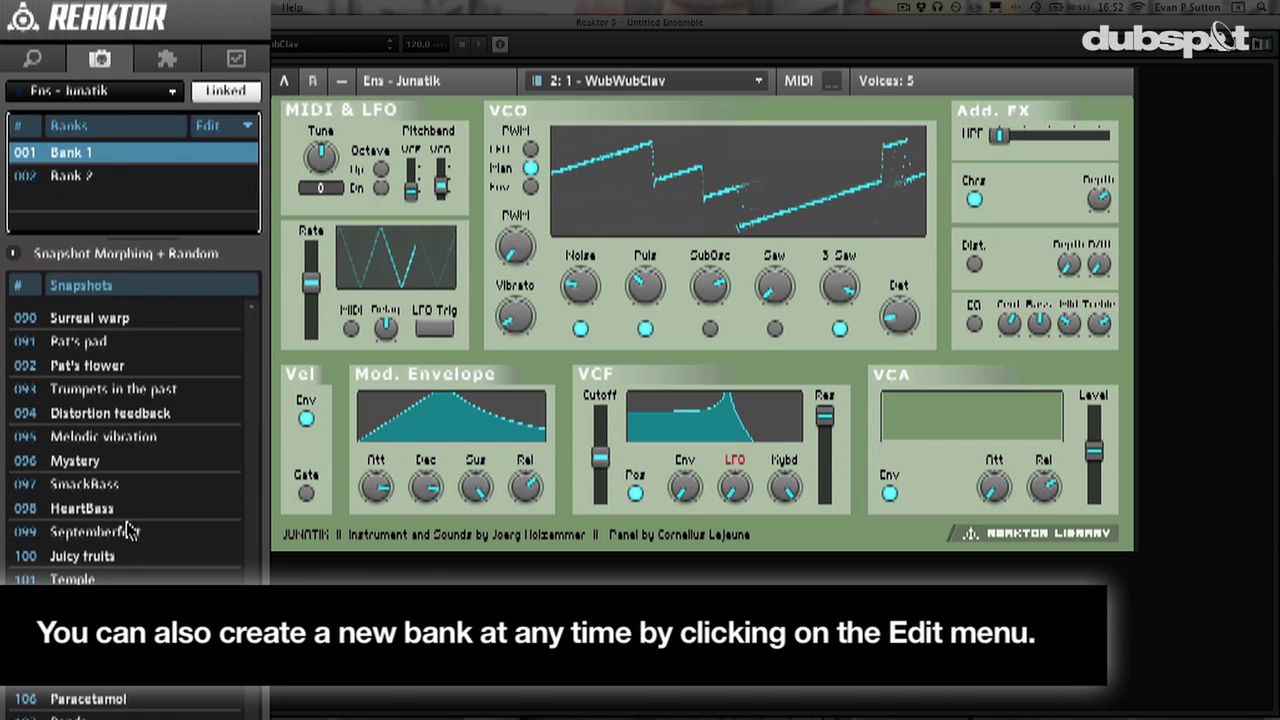
scroll(126, 440, "up", 10)
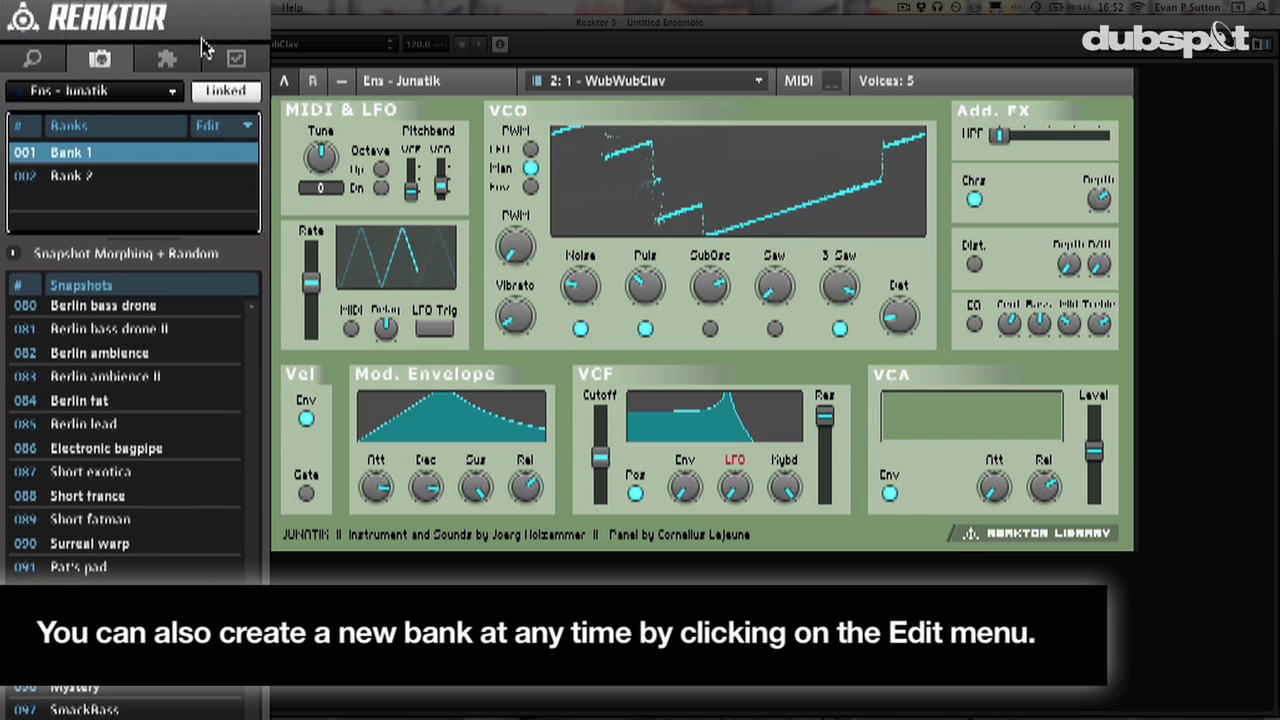
left_click(126, 178)
left_click(95, 316)
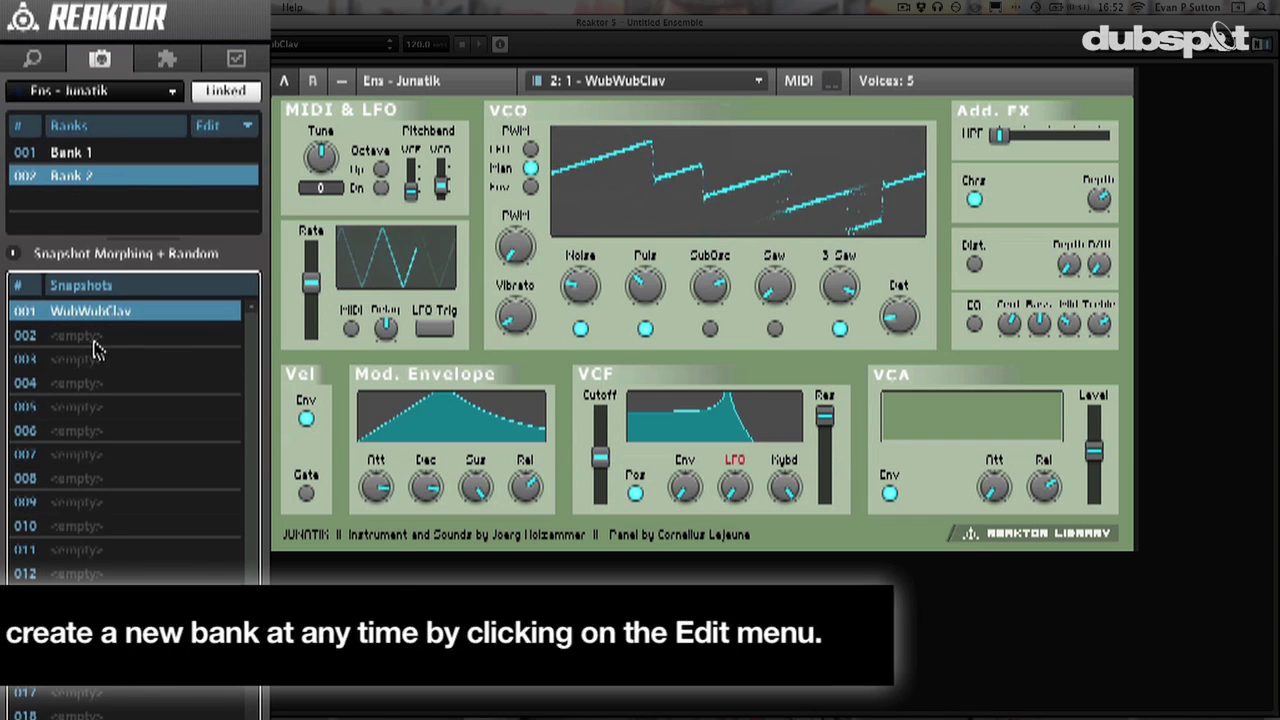
left_click(14, 321)
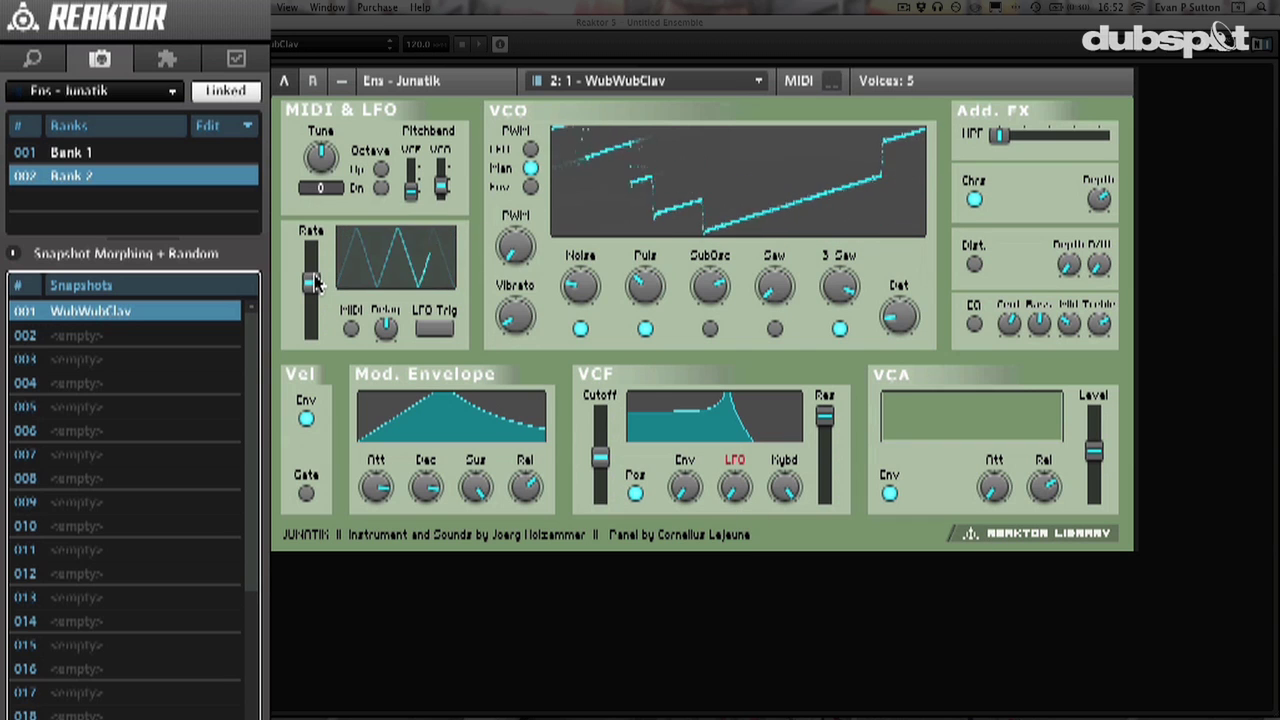
Collapse the factory library's Instruments folder and browse to Ensembles > Classics > Synthesizer
left_click(32, 58)
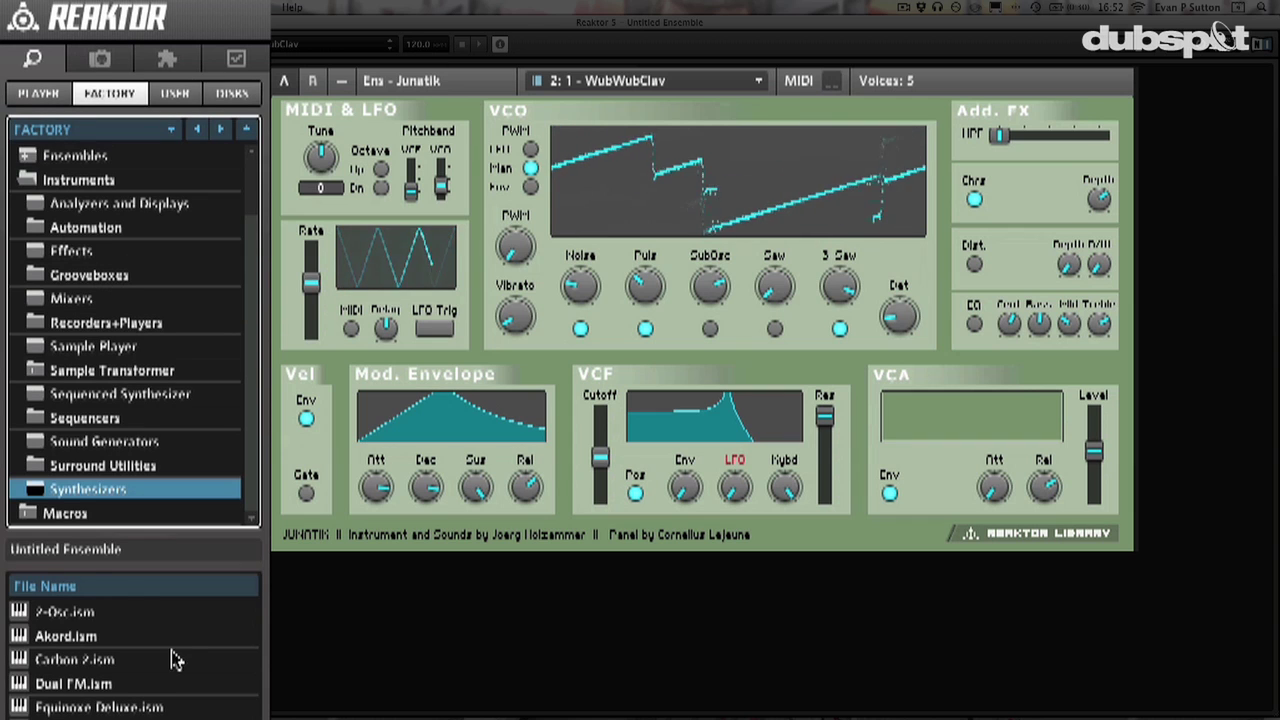
left_click(28, 180)
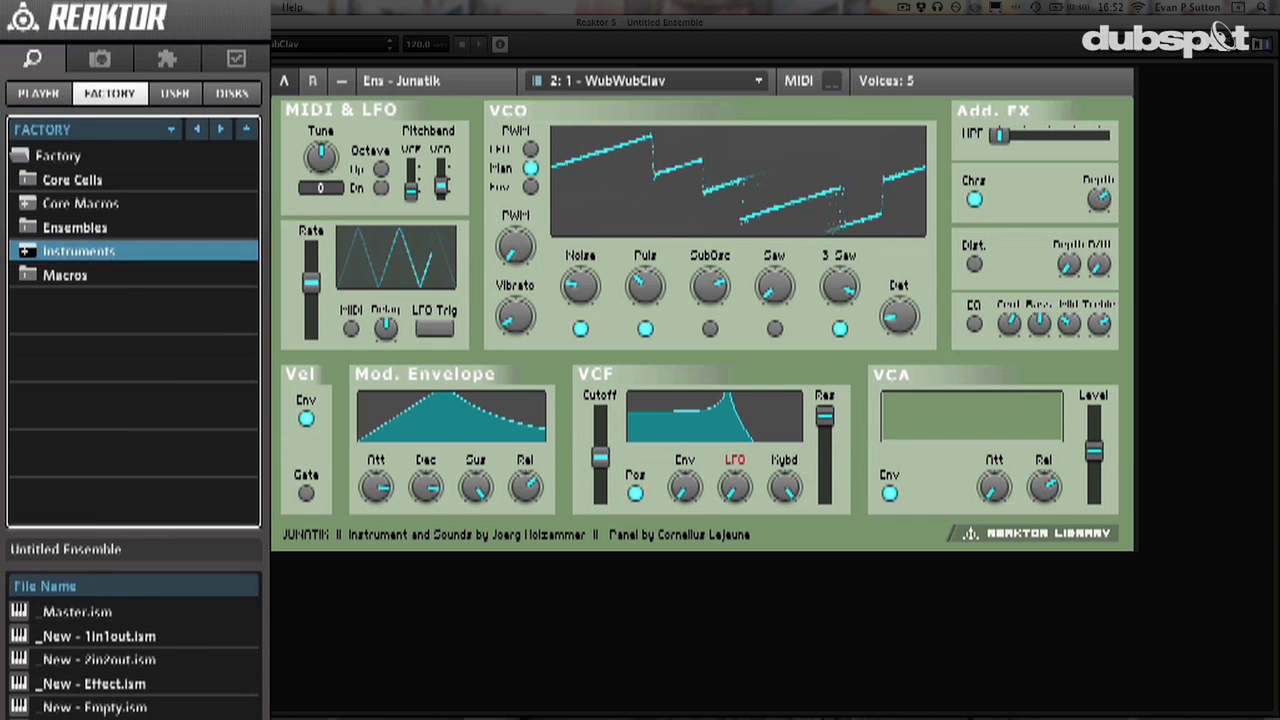
left_click(52, 228)
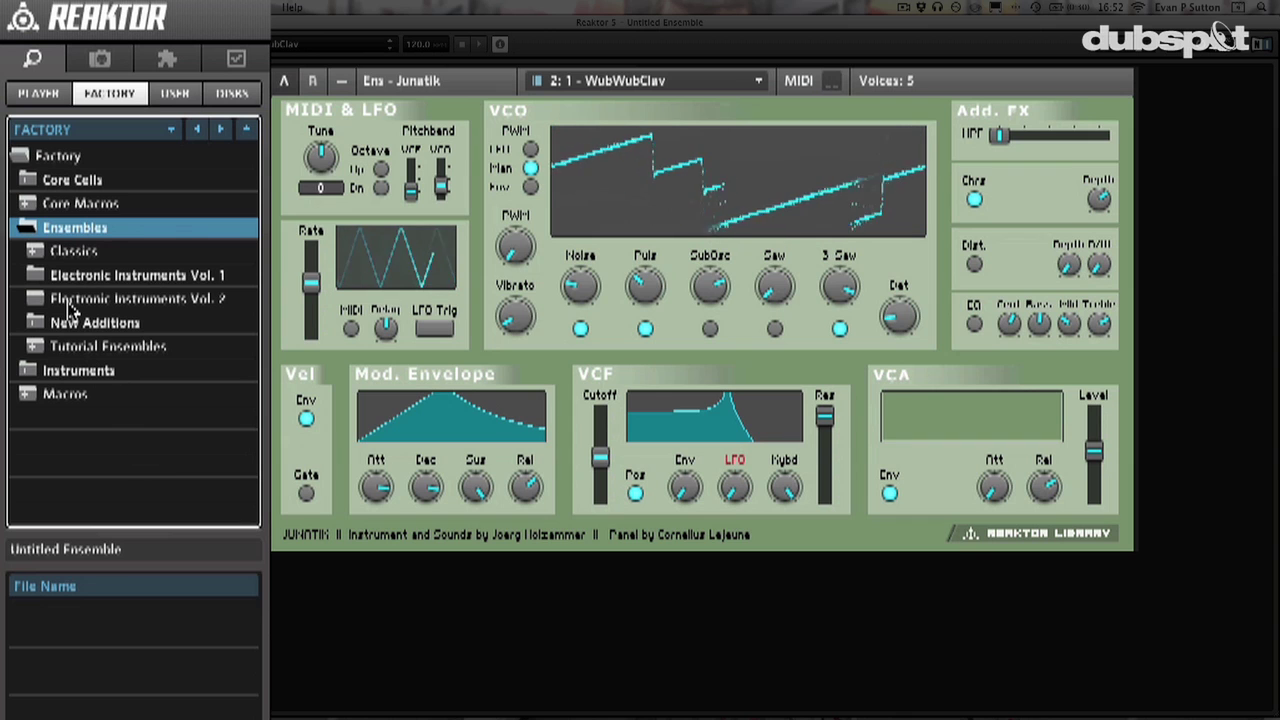
left_click(66, 253)
left_click(36, 254)
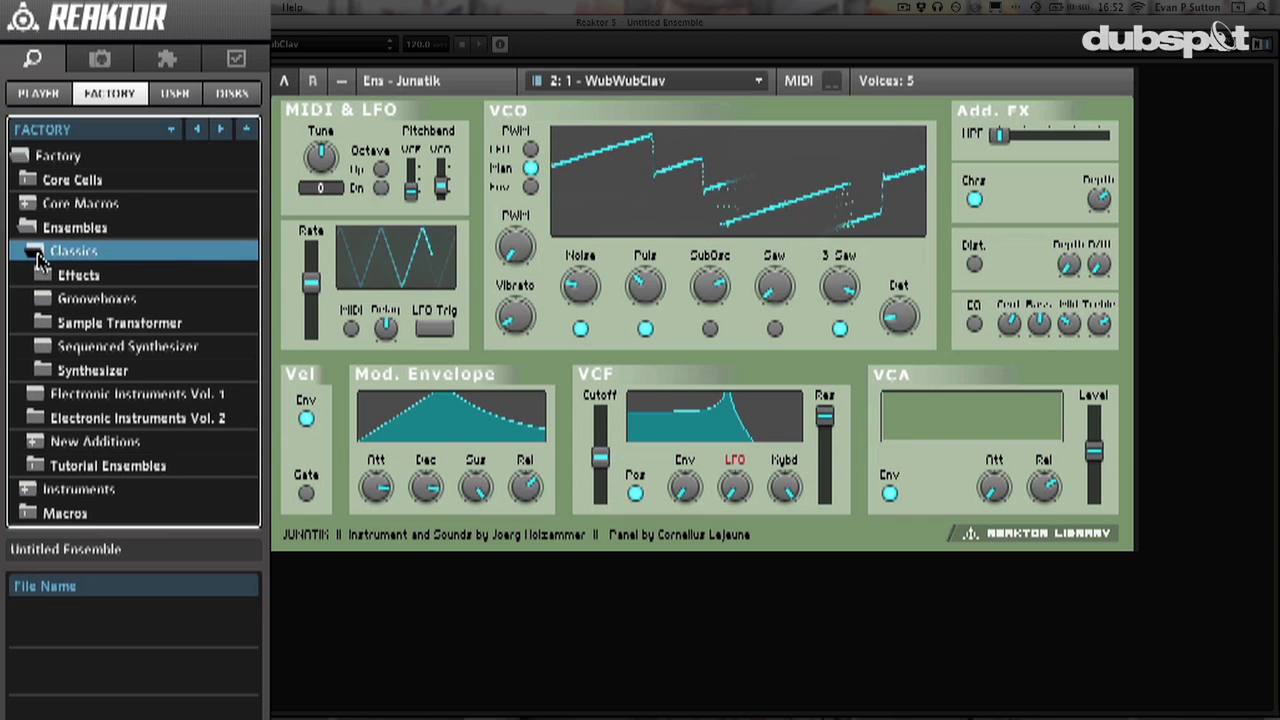
left_click(58, 372)
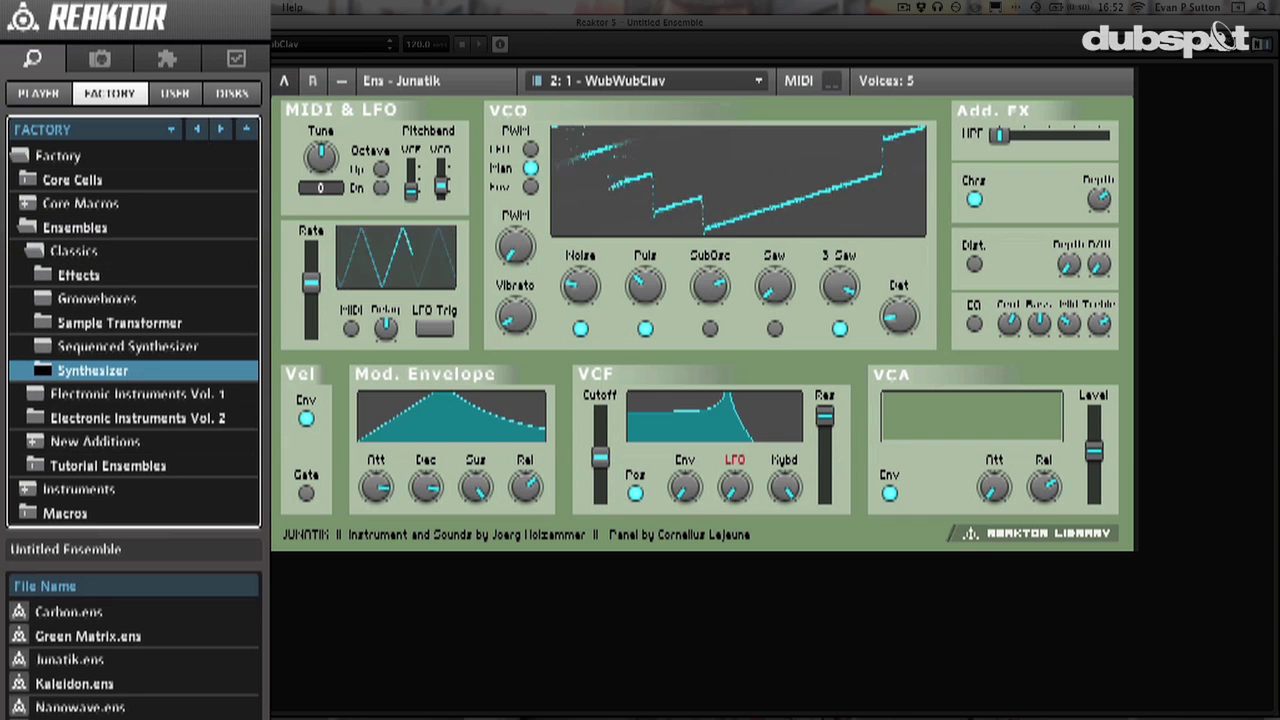
Load the Junatik.ens ensemble without saving the changes to the untitled ensemble
left_click(58, 660)
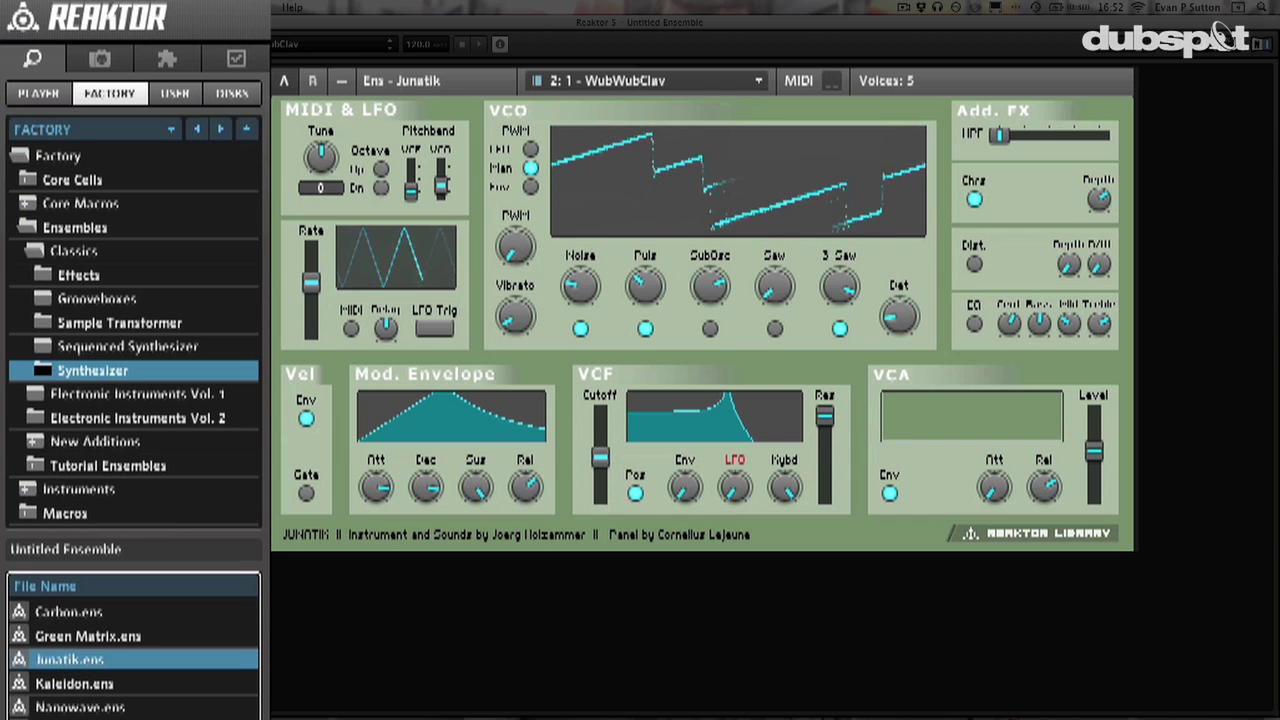
double_click(66, 668)
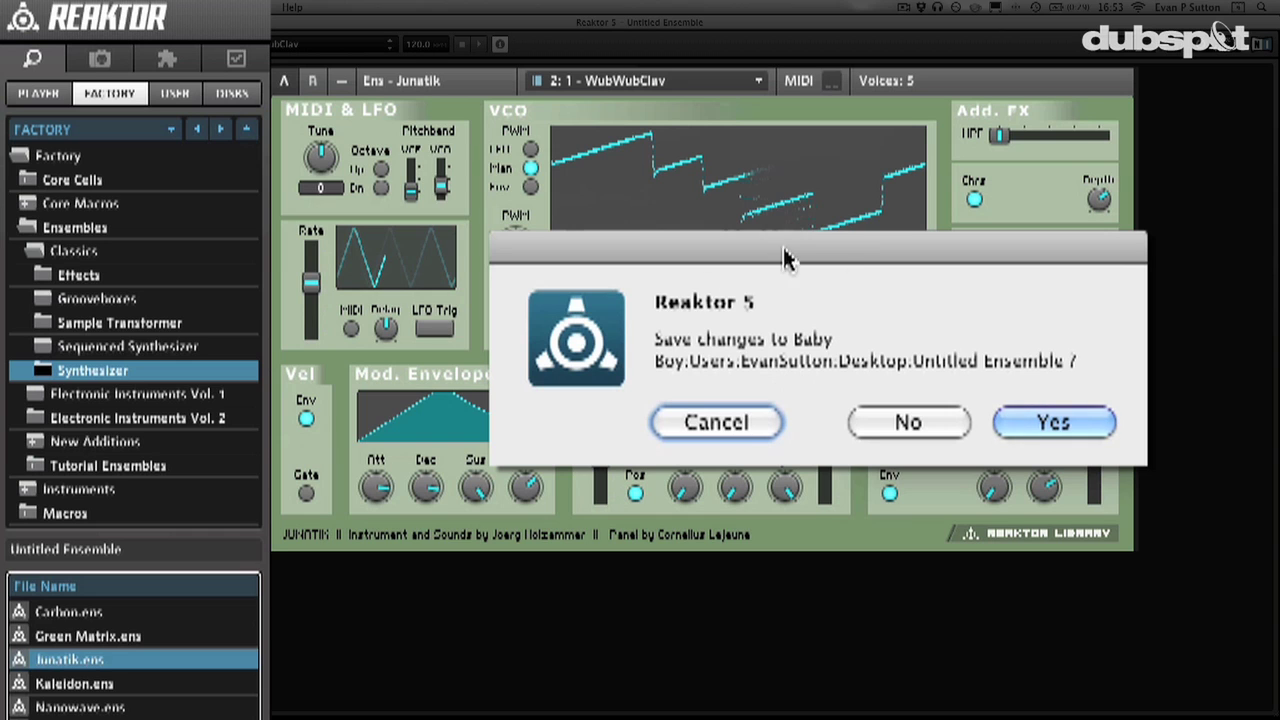
left_click(932, 420)
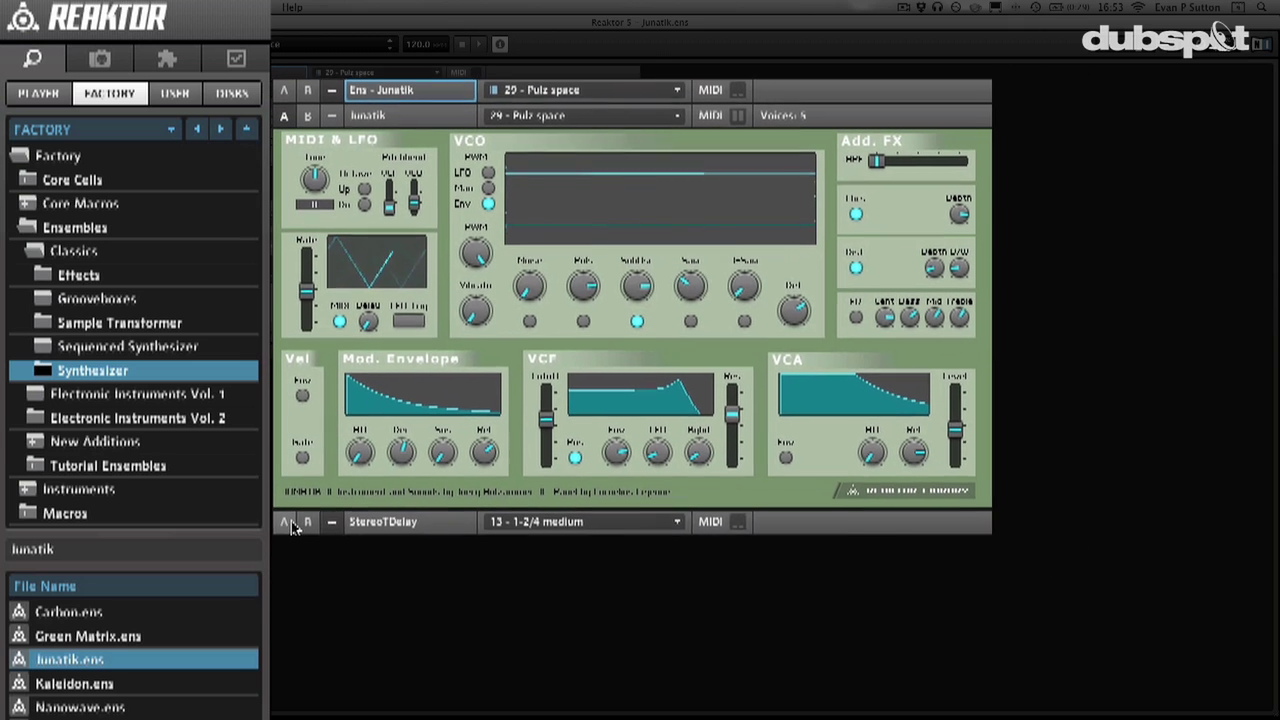
Show the StereoTDelay's A panel, set its left delay to 7 and right delay to 10, and turn the wet level down
left_click(286, 603)
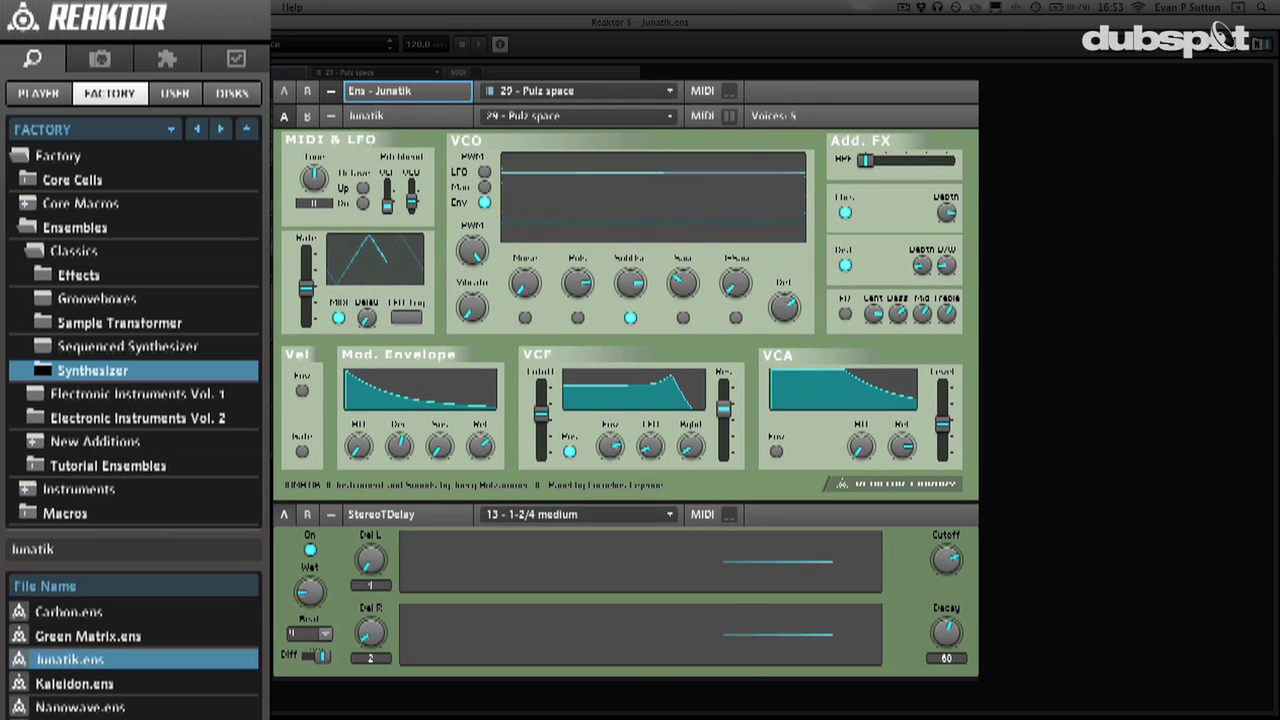
mouse_move(610, 609)
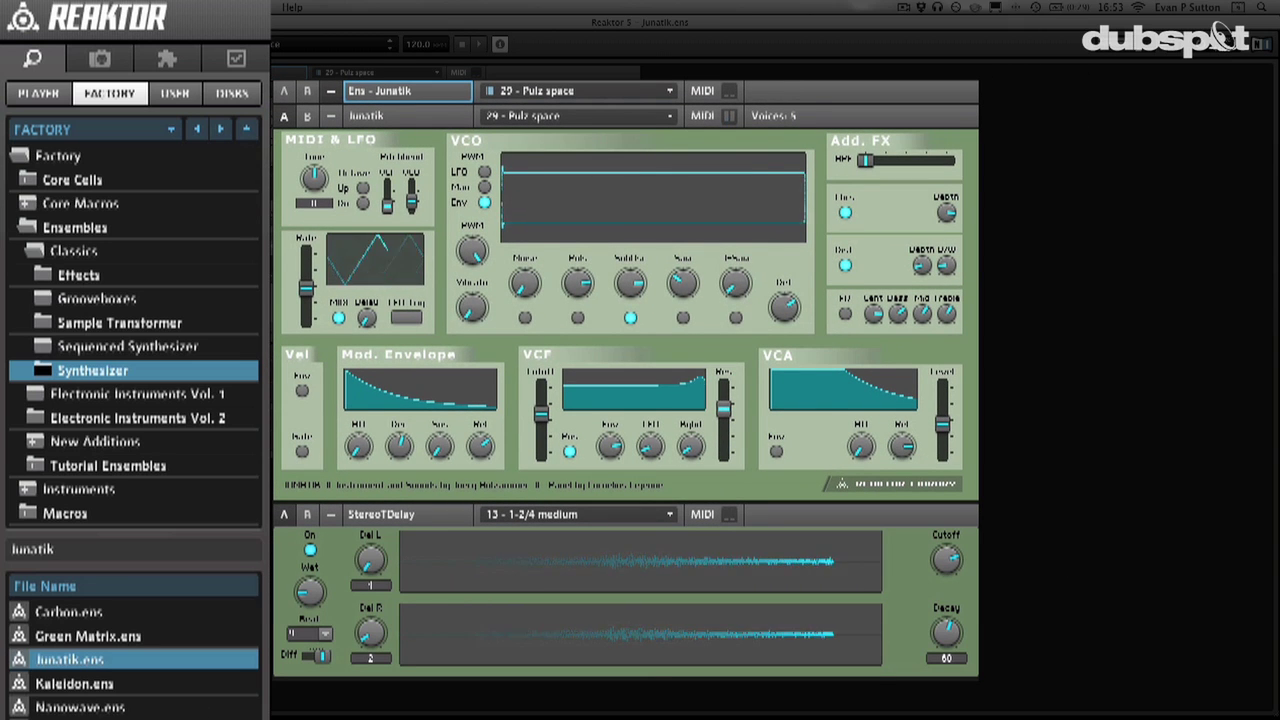
left_click_drag(385, 566, 385, 545)
left_click_drag(367, 637, 367, 615)
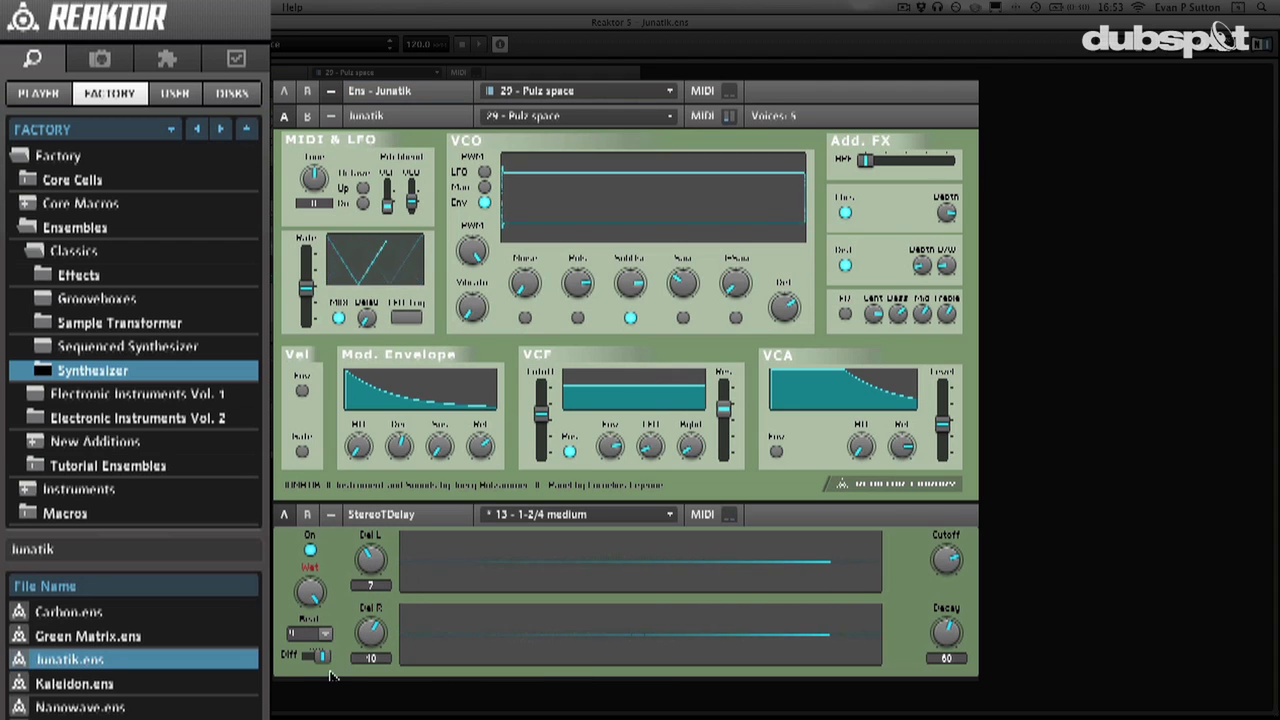
left_click_drag(300, 633, 300, 679)
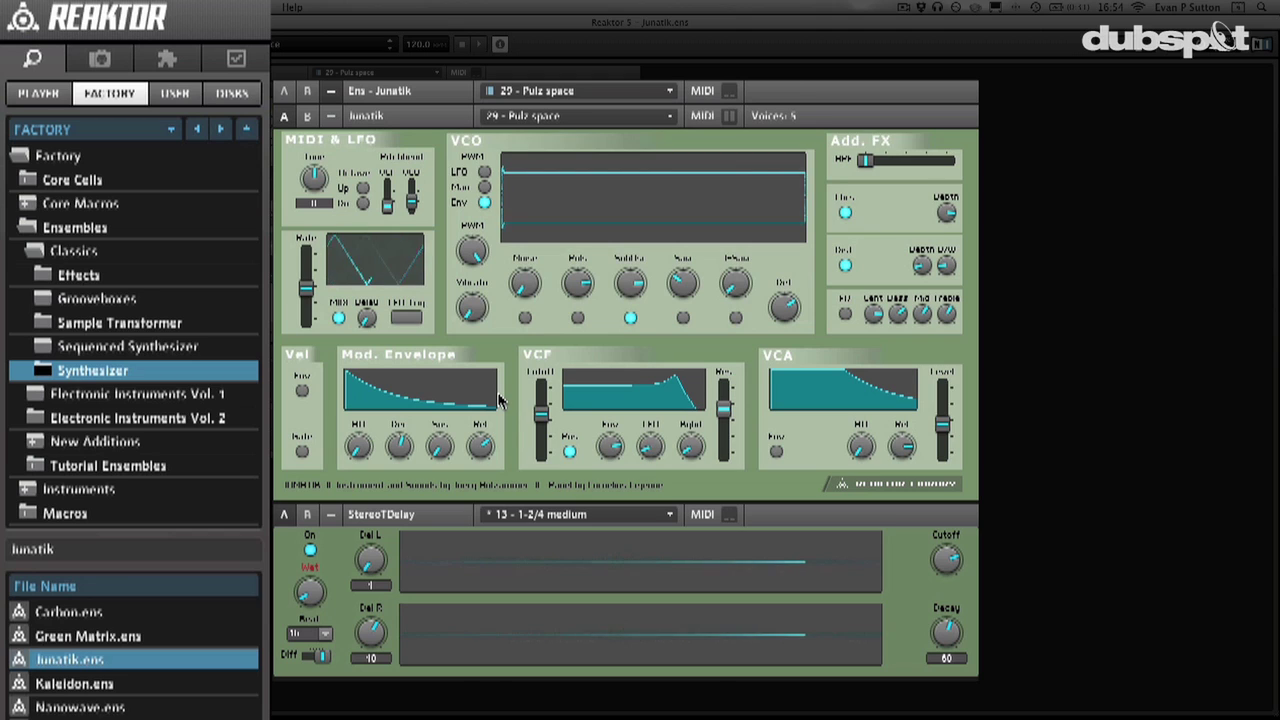
Select the Junatik instrument inside the ensemble and show its snapshot list
left_click(418, 118)
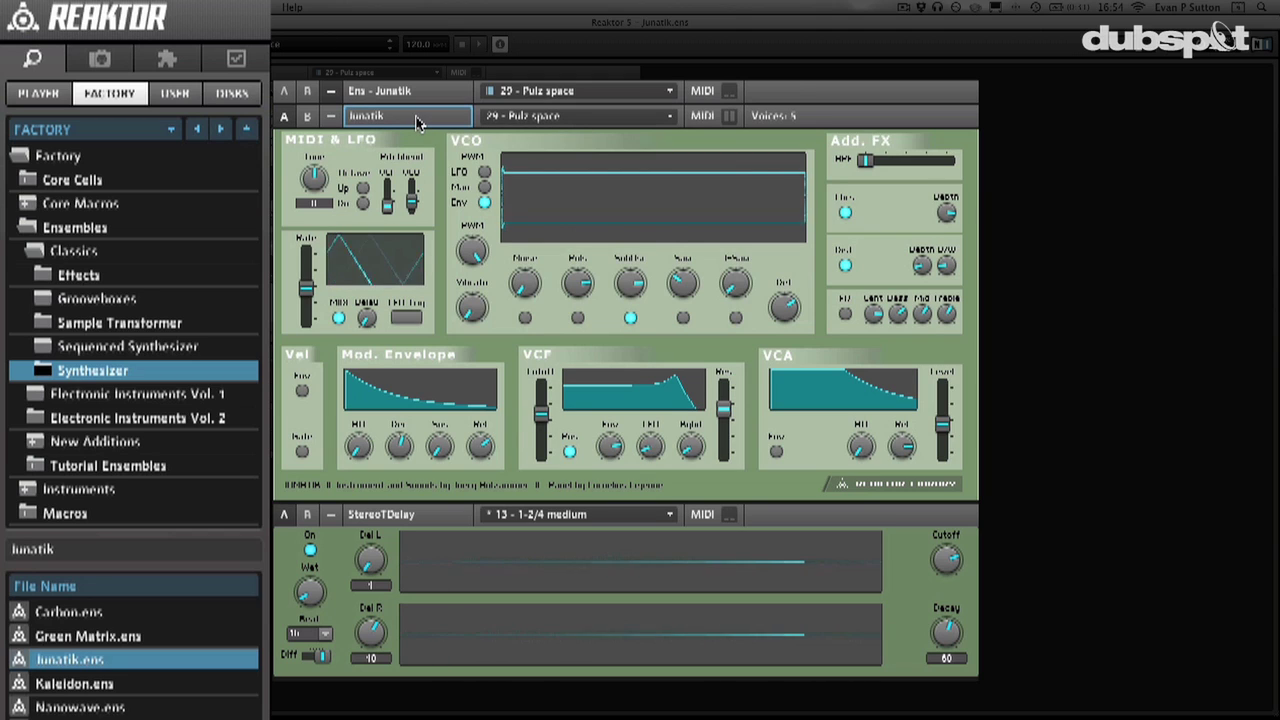
left_click(101, 66)
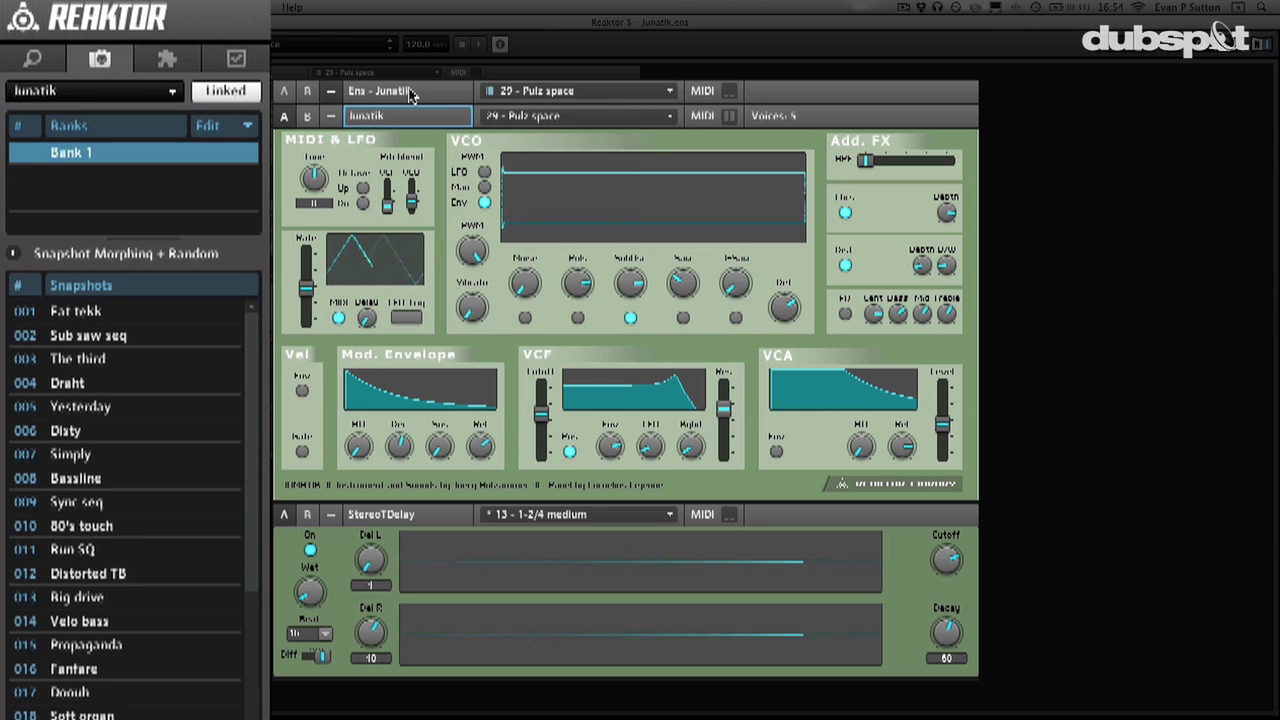
Select the Junatik ensemble, the Junatik instrument and the StereoTDelay in turn to compare their snapshot lists
left_click(590, 95)
left_click(428, 91)
left_click(560, 115)
left_click(339, 104)
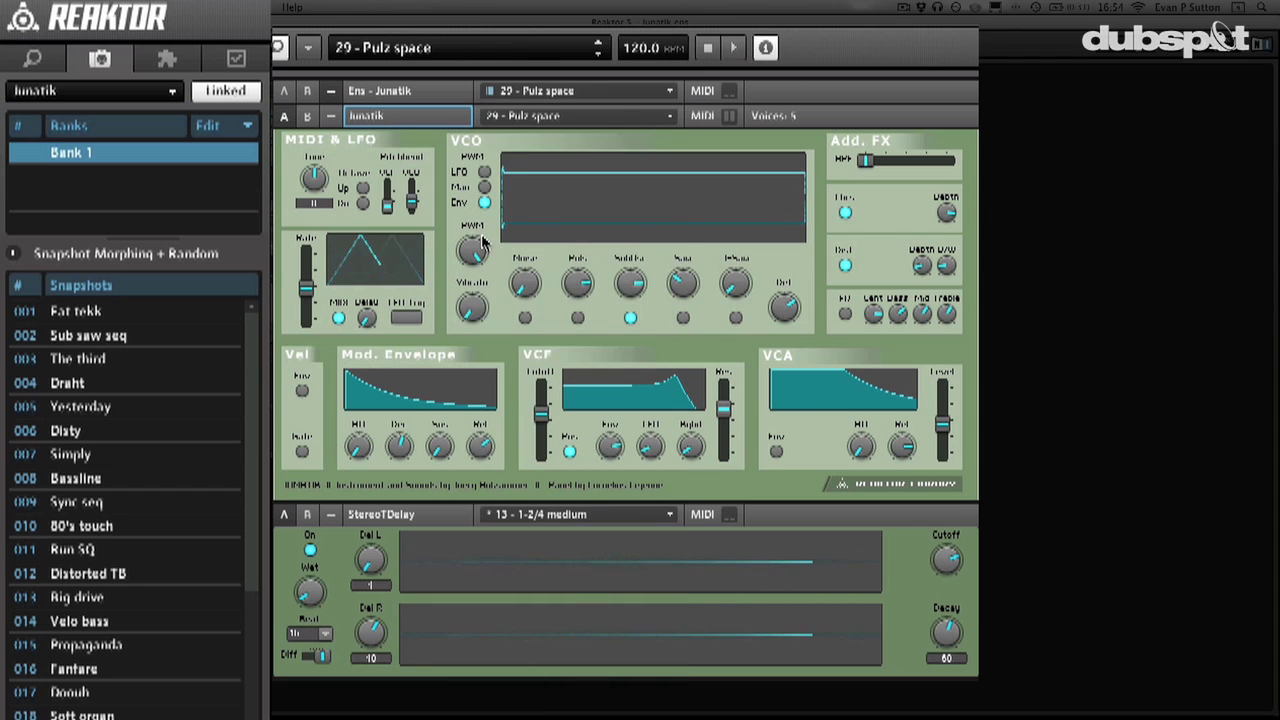
left_click(588, 515)
left_click(456, 517)
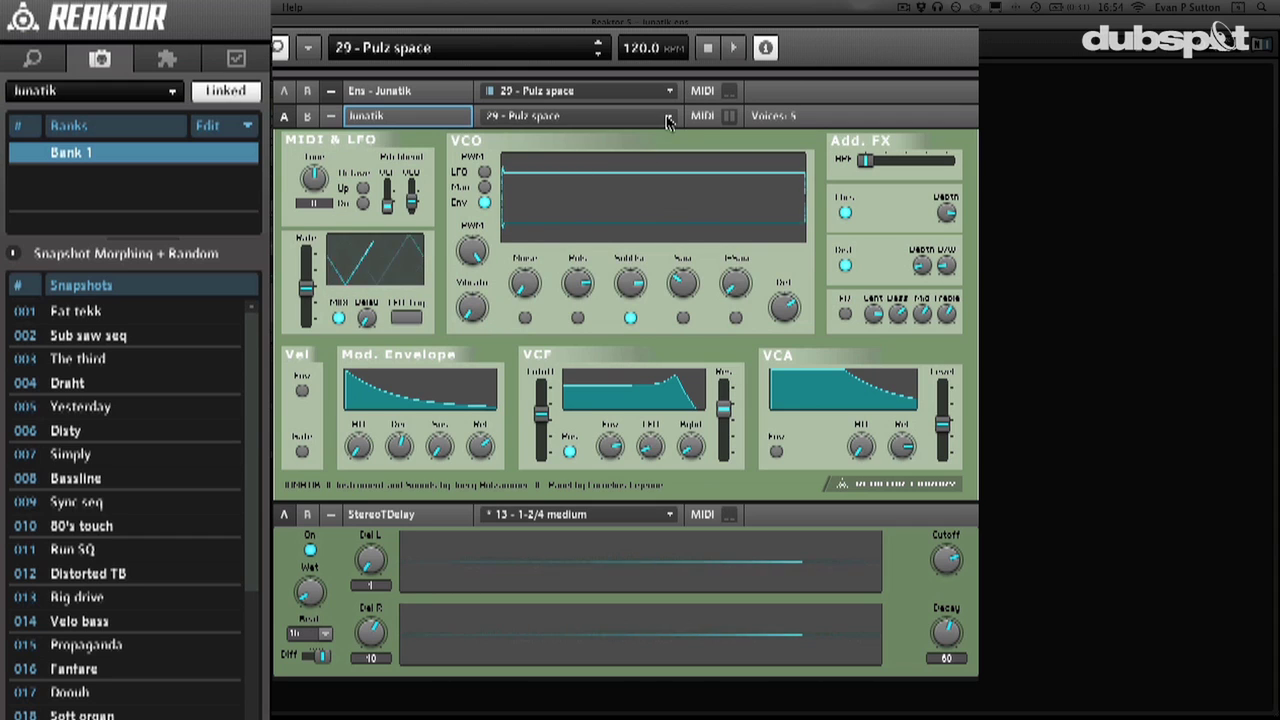
left_click(415, 91)
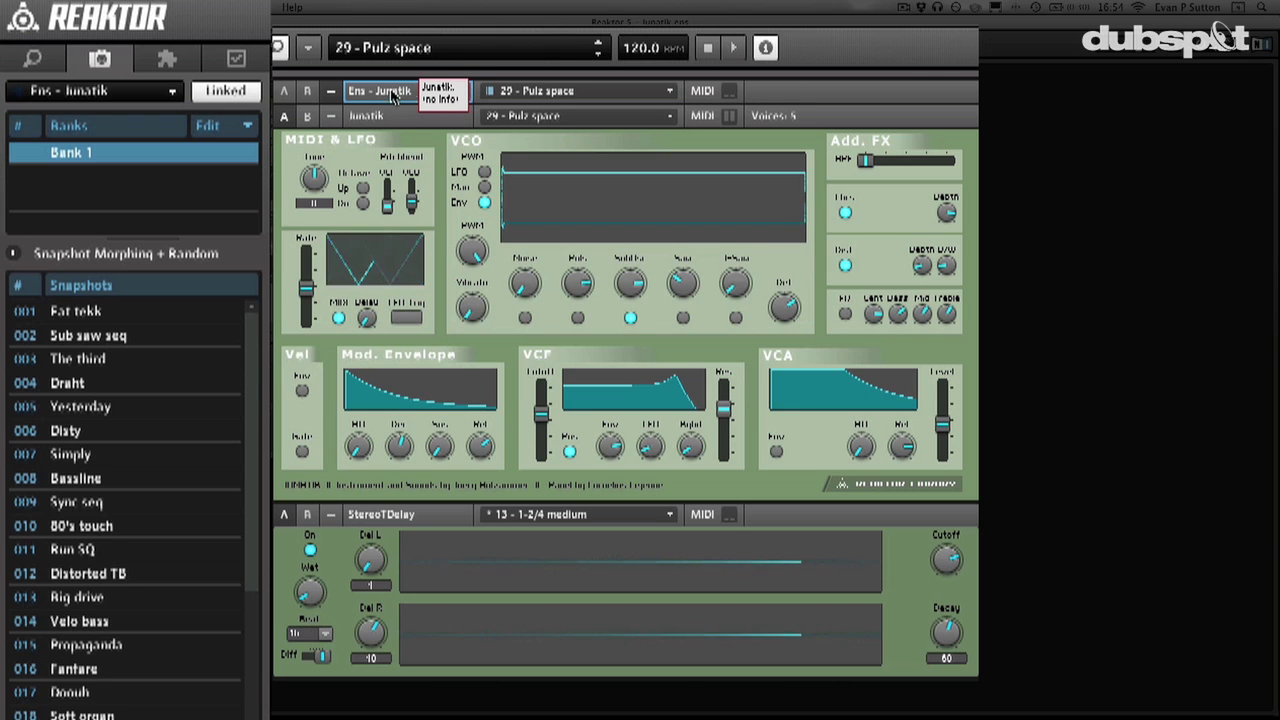
left_click(424, 102)
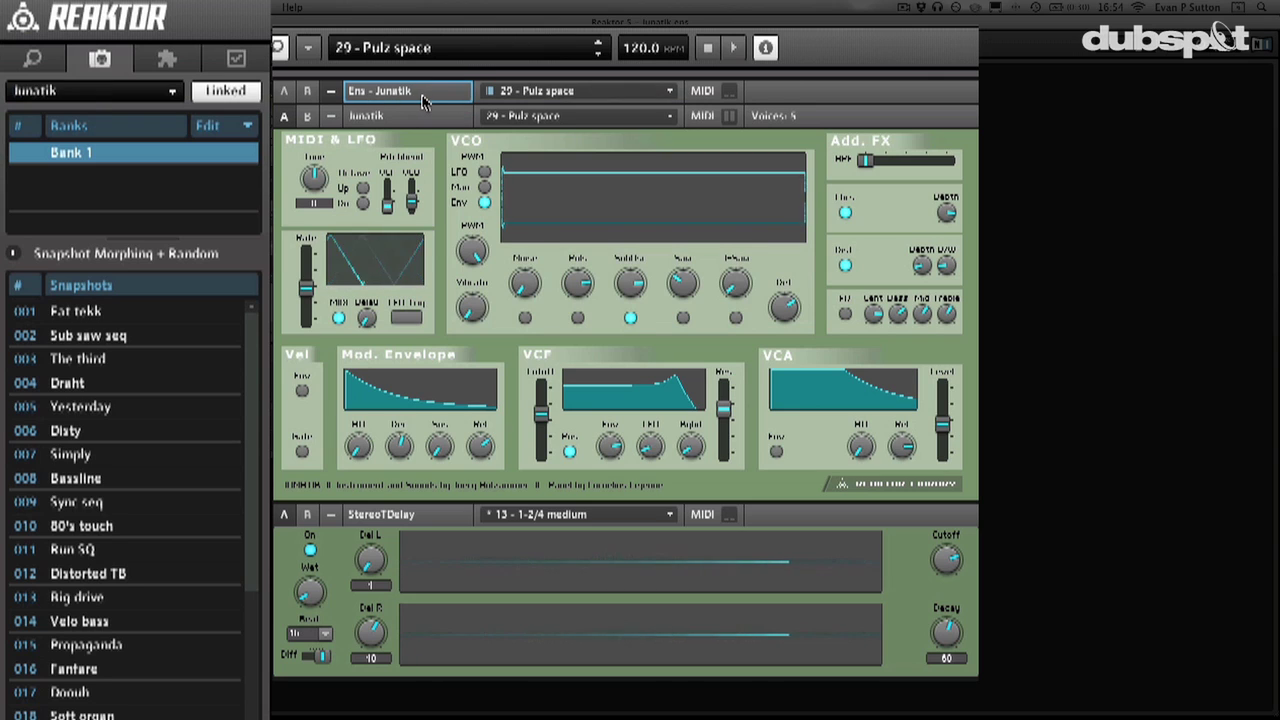
left_click(409, 117)
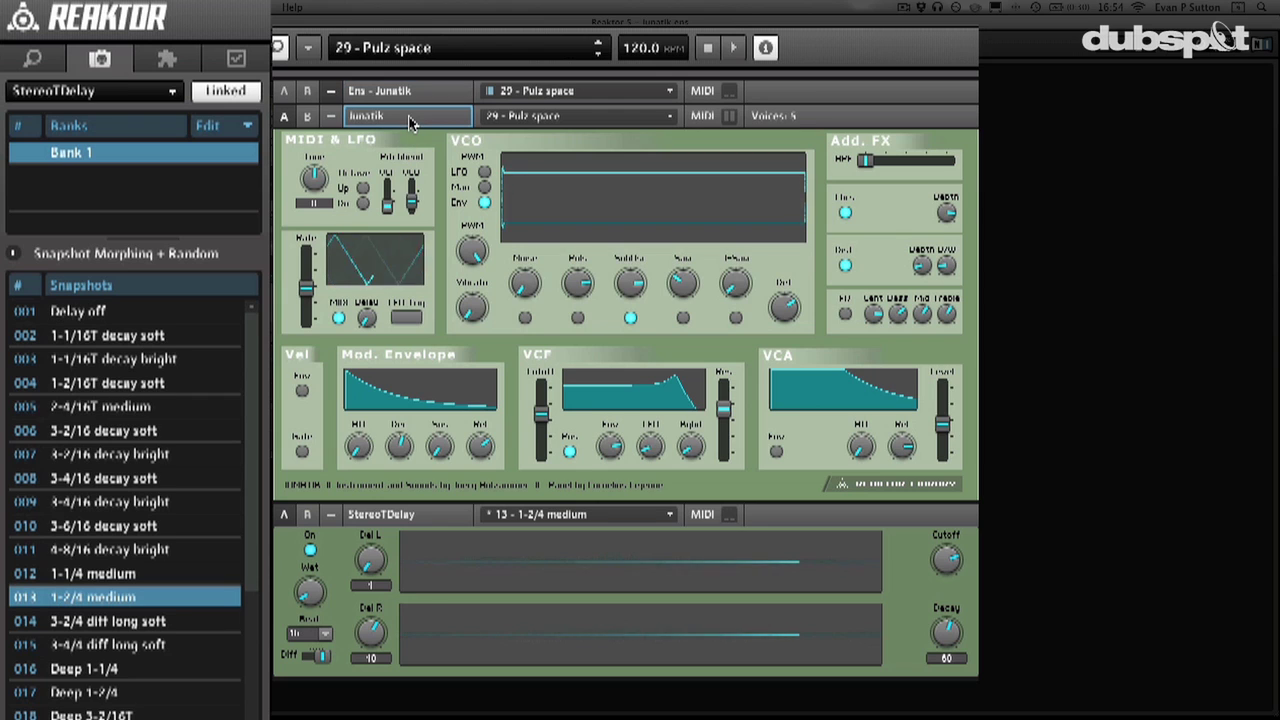
left_click(428, 522)
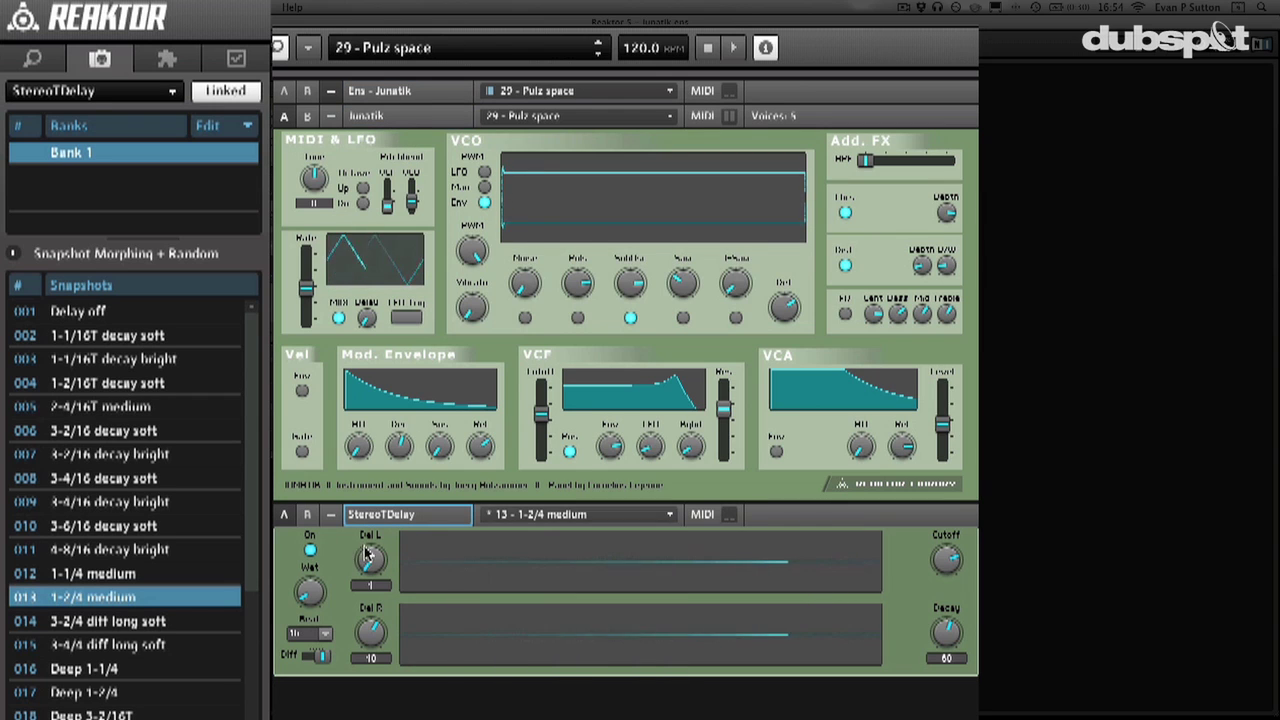
Show the function properties of the StereoTDelay and the Junatik ensemble
left_click(237, 60)
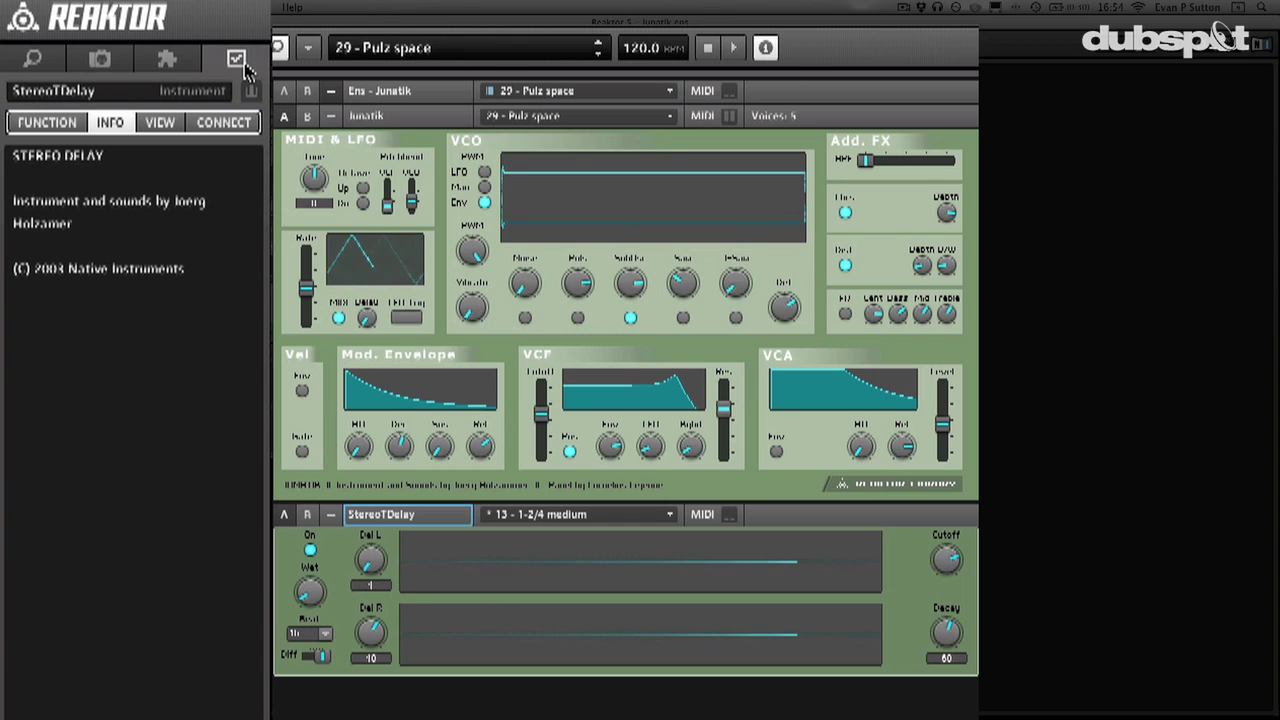
left_click(45, 123)
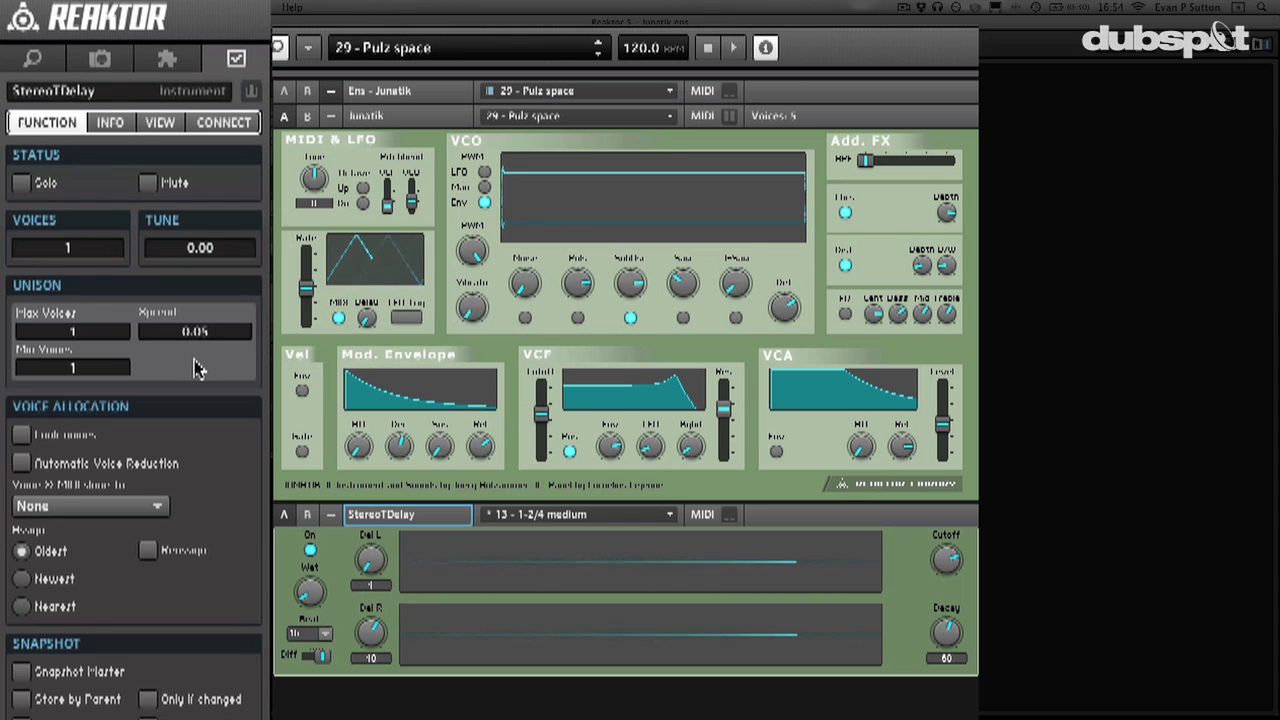
left_click(1128, 380)
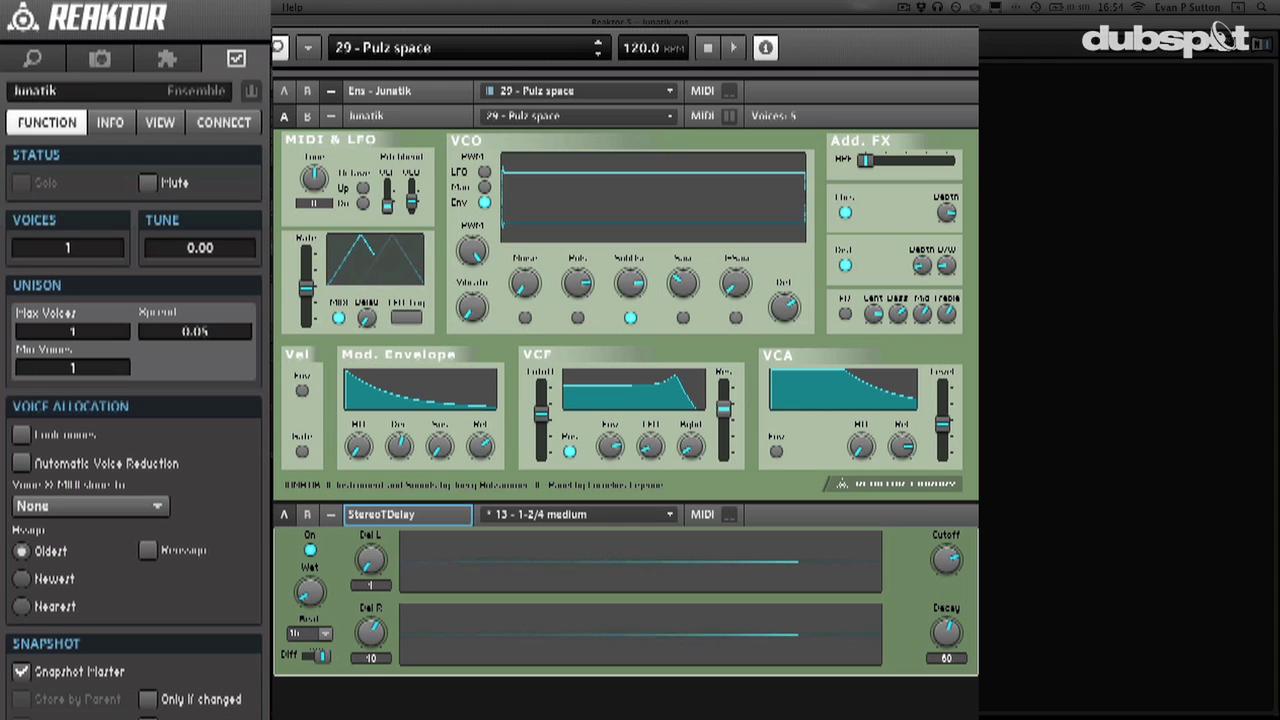
left_click(392, 95)
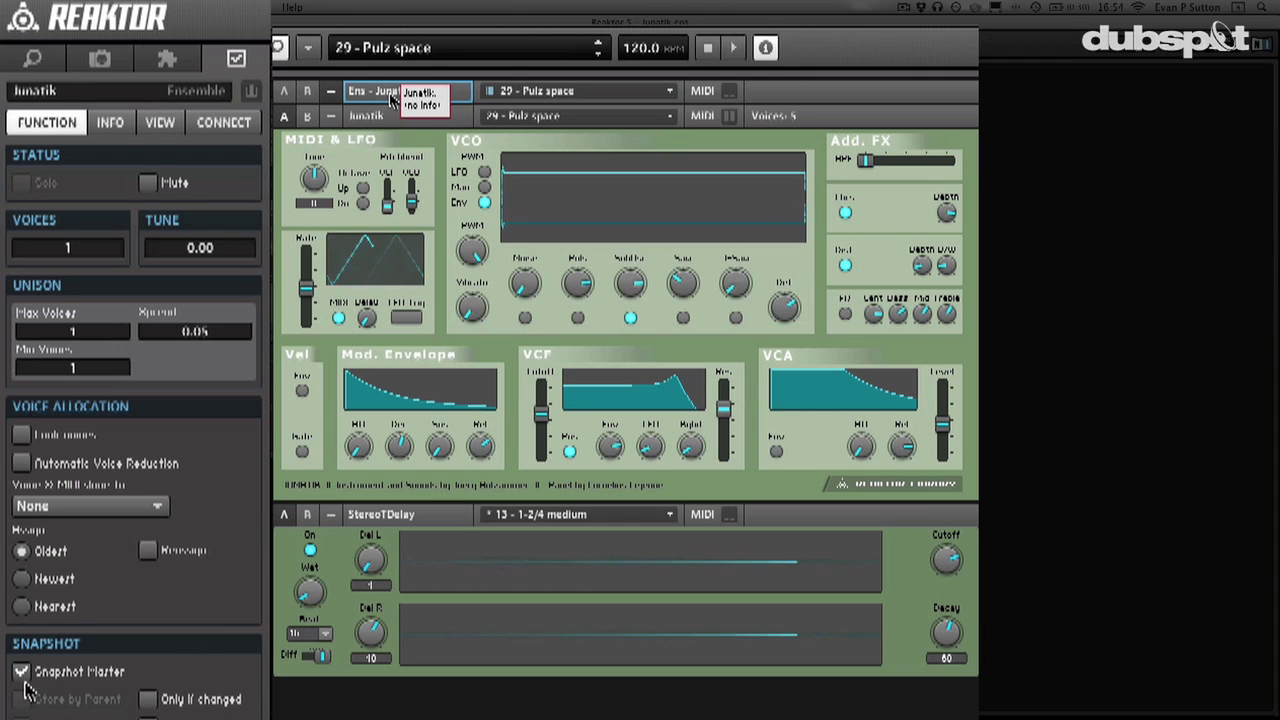
Compare the snapshot options of the ensemble, the Junatik instrument and the StereoTDelay, including Snapshot Master and Recall by Parent
scroll(28, 603, "down", 2)
scroll(28, 600, "down", 3)
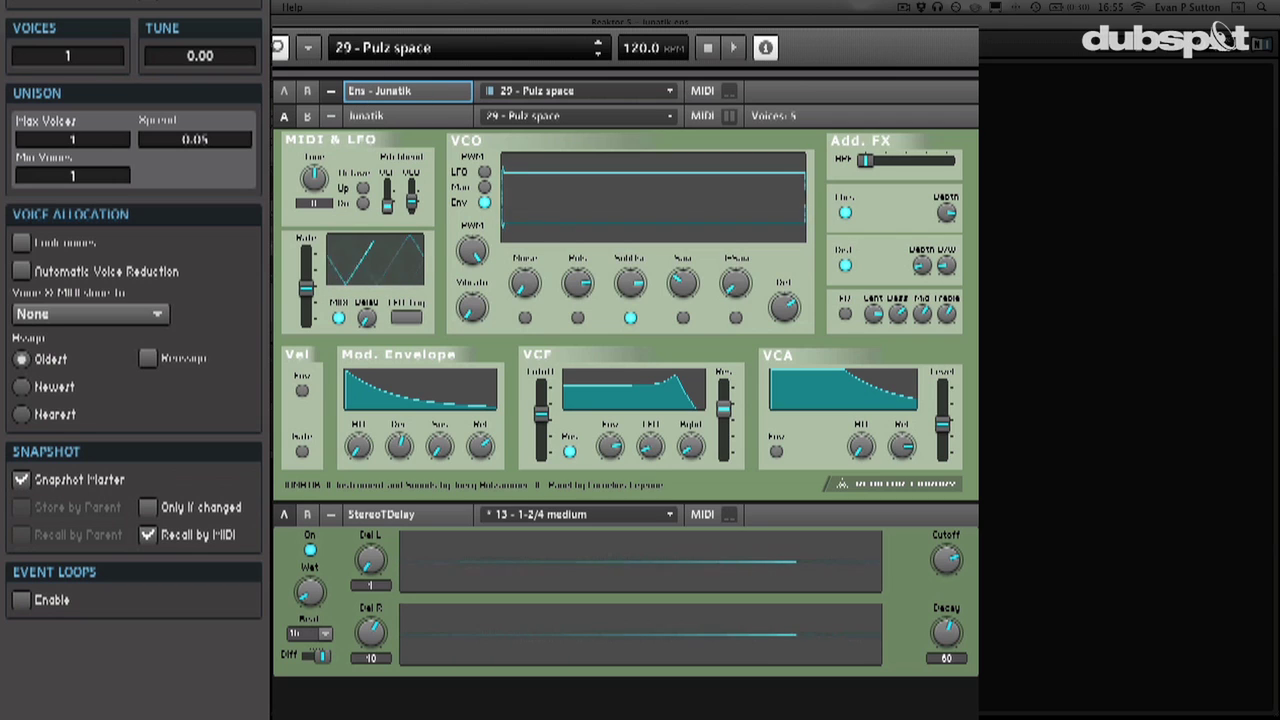
left_click(372, 118)
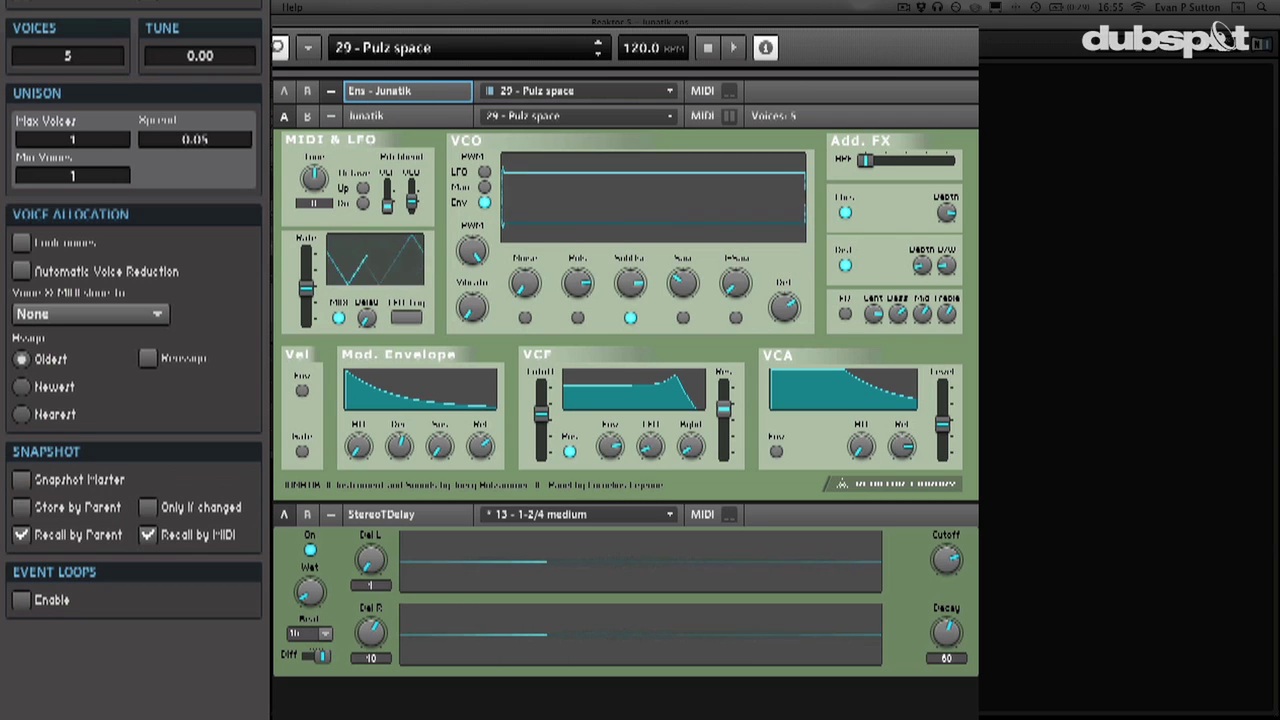
left_click(372, 118)
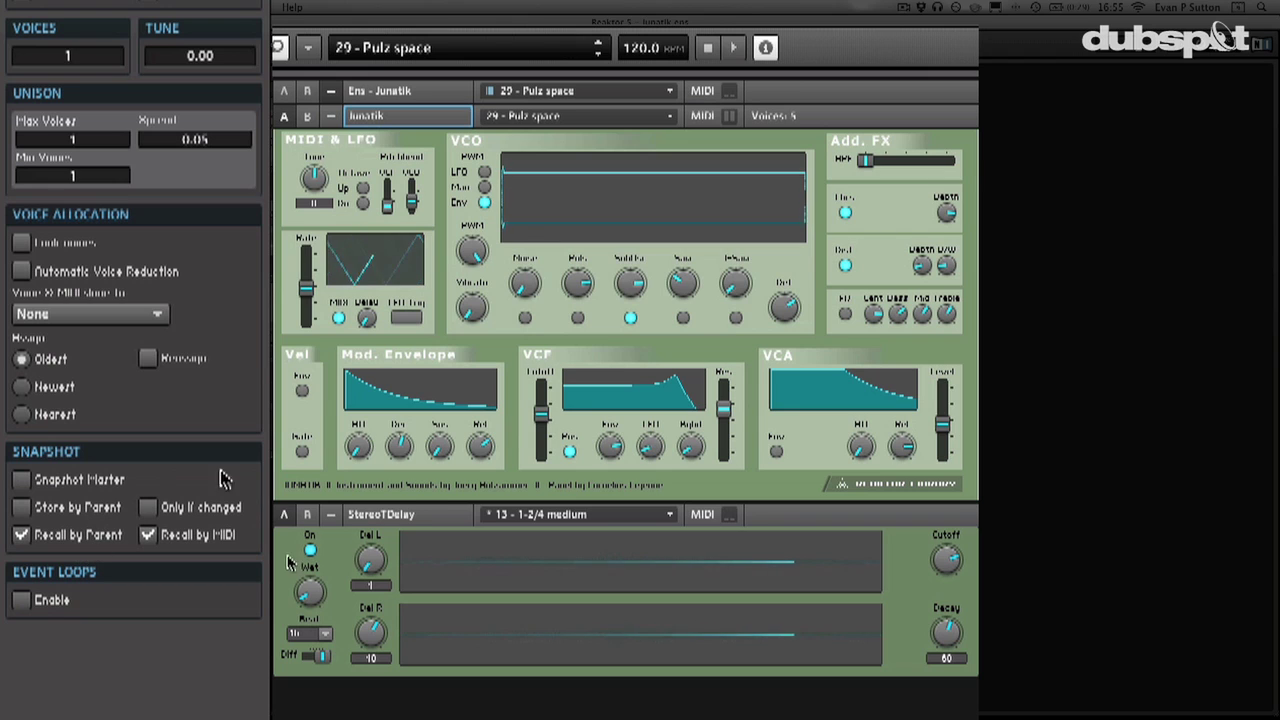
left_click(409, 512)
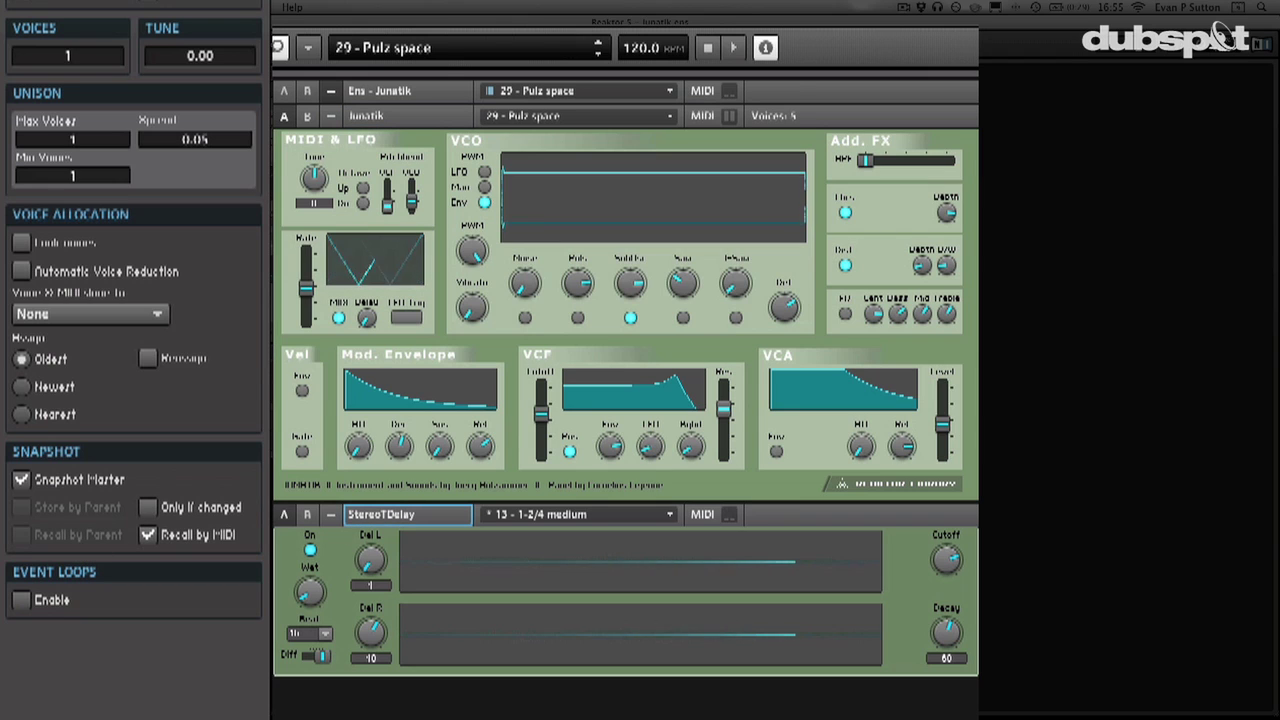
Recall the ensemble's snapshot 15 - Propaganda and check the StereoTDelay's snapshot list before recalling ensemble snapshot 8 - Bassline
left_click(417, 90)
left_click(556, 91)
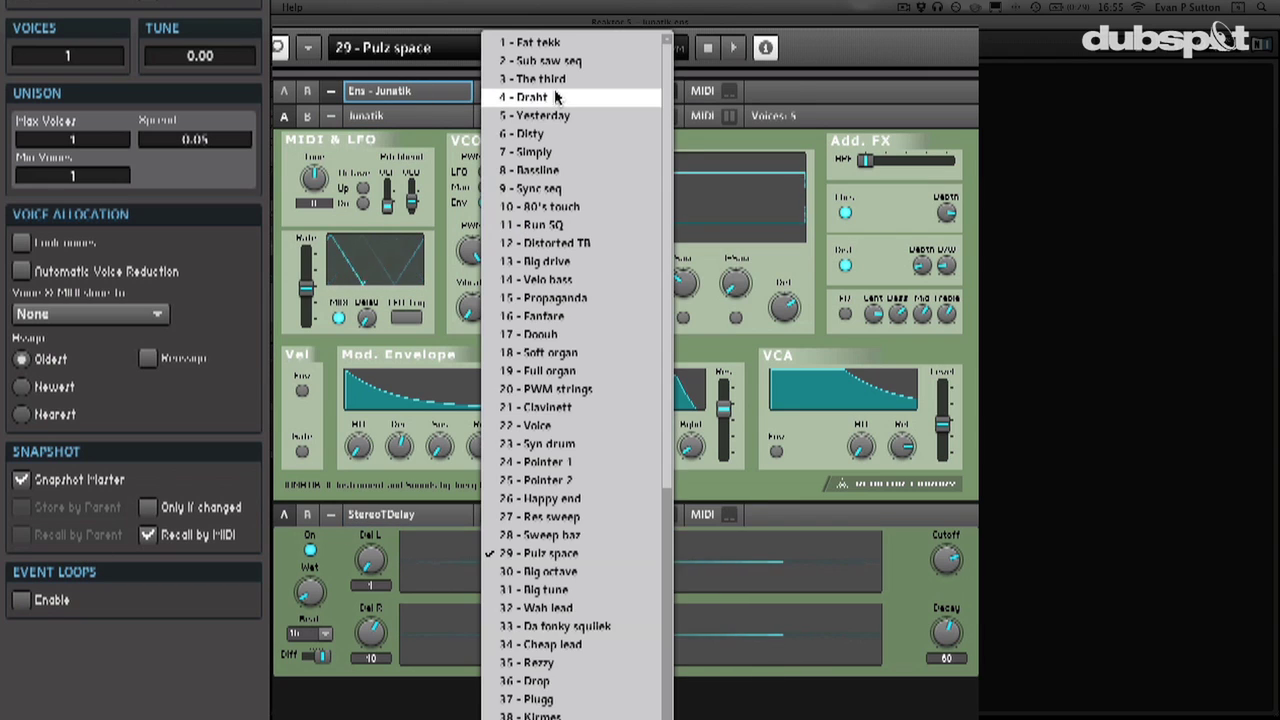
left_click(556, 299)
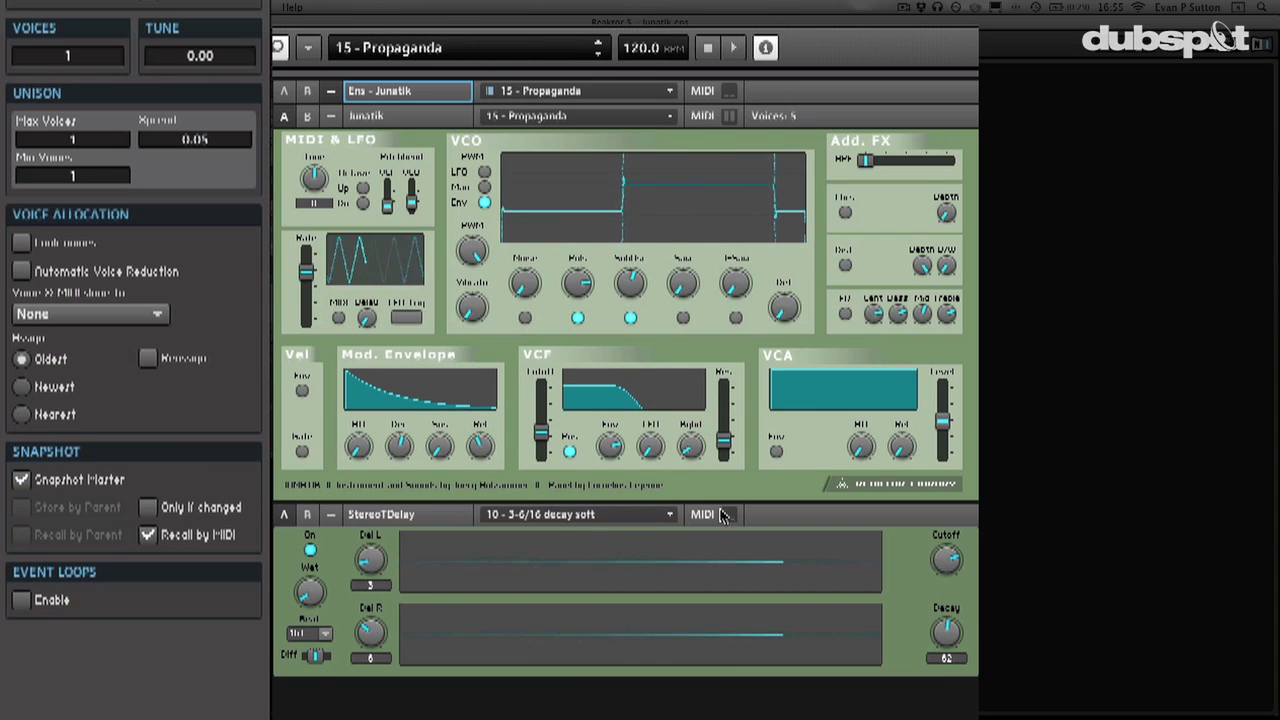
left_click(645, 514)
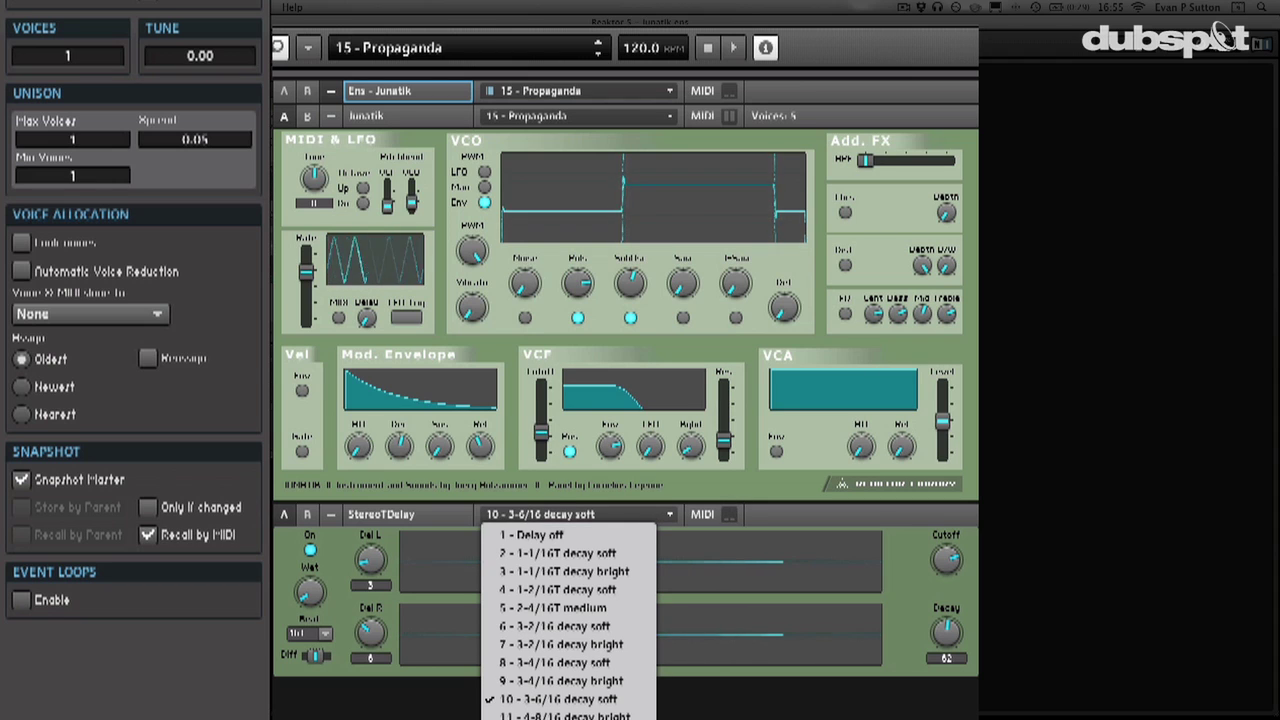
left_click(565, 719)
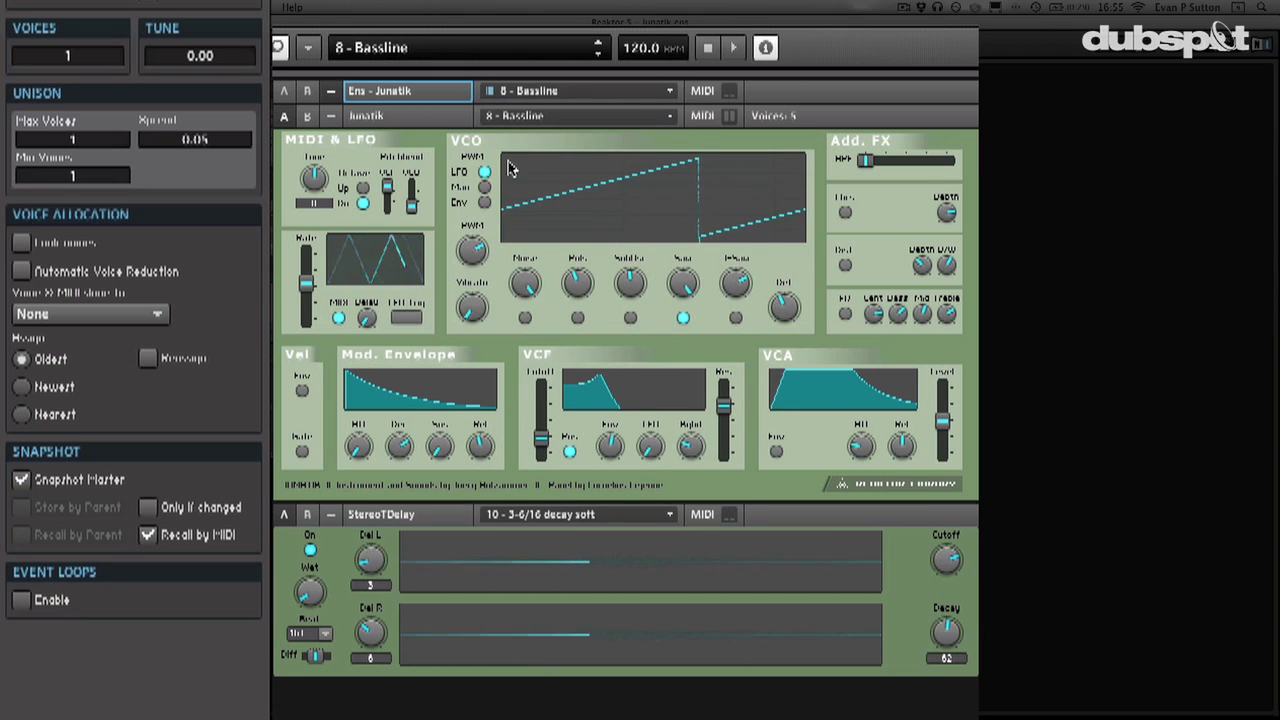
mouse_move(611, 619)
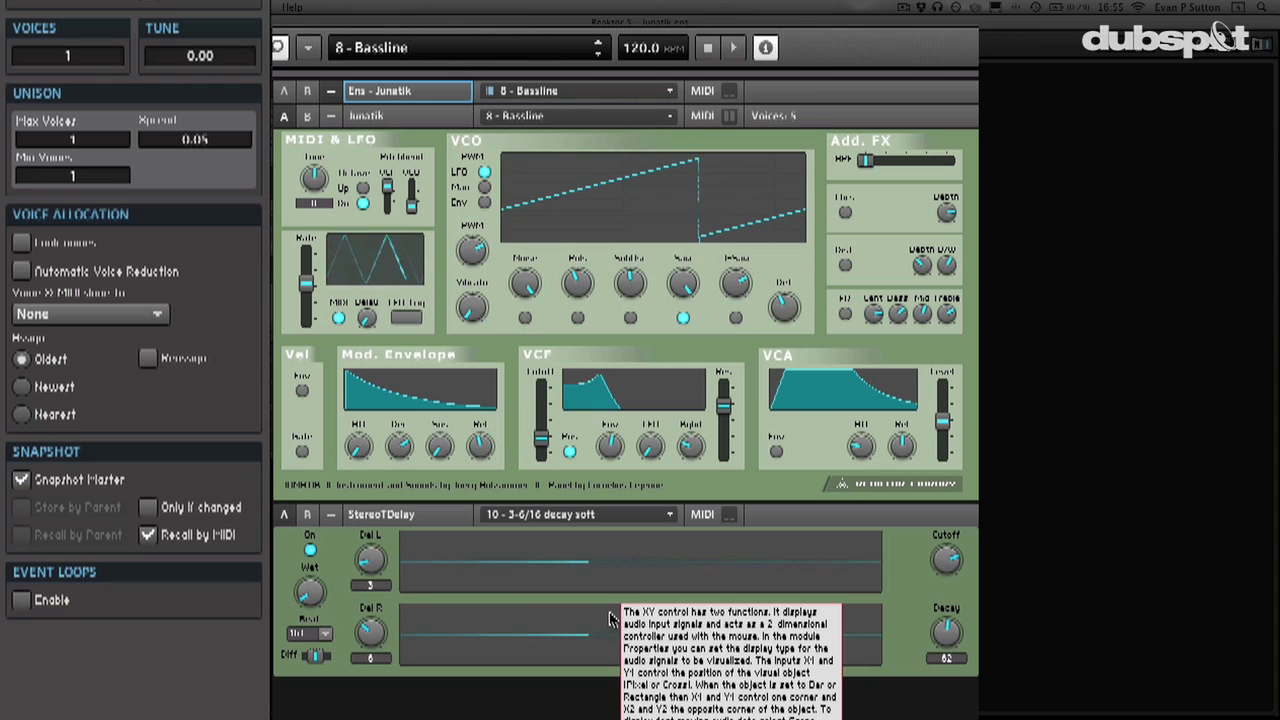
Recheck the StereoTDelay's and Junatik instrument's snapshot properties against the ensemble's Snapshot Master setting
left_click(778, 522)
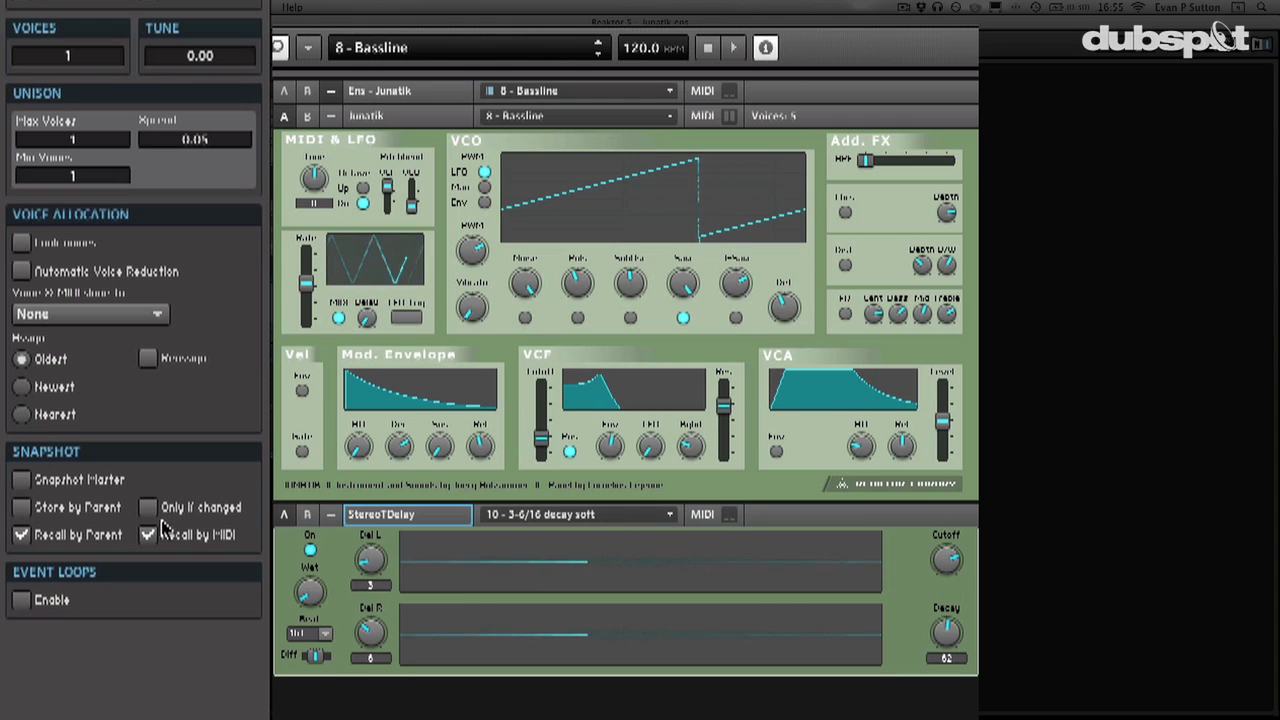
left_click(386, 115)
left_click(390, 92)
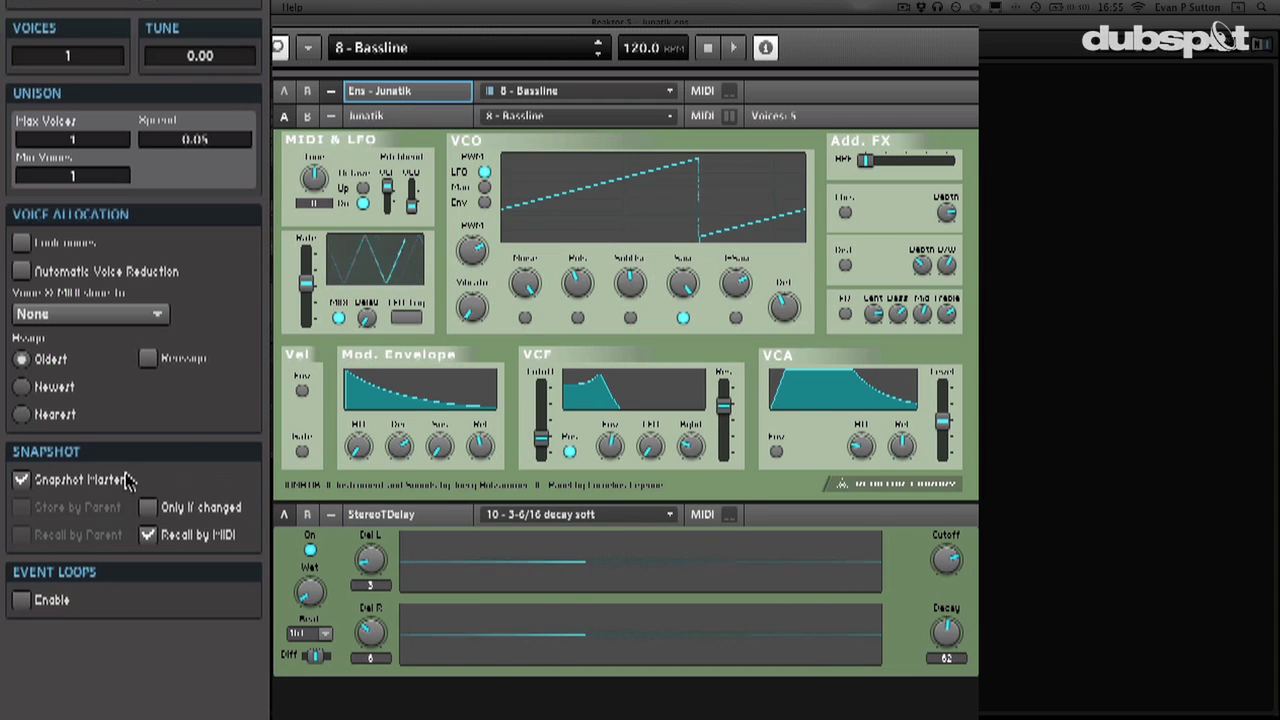
scroll(115, 52, "up", 5)
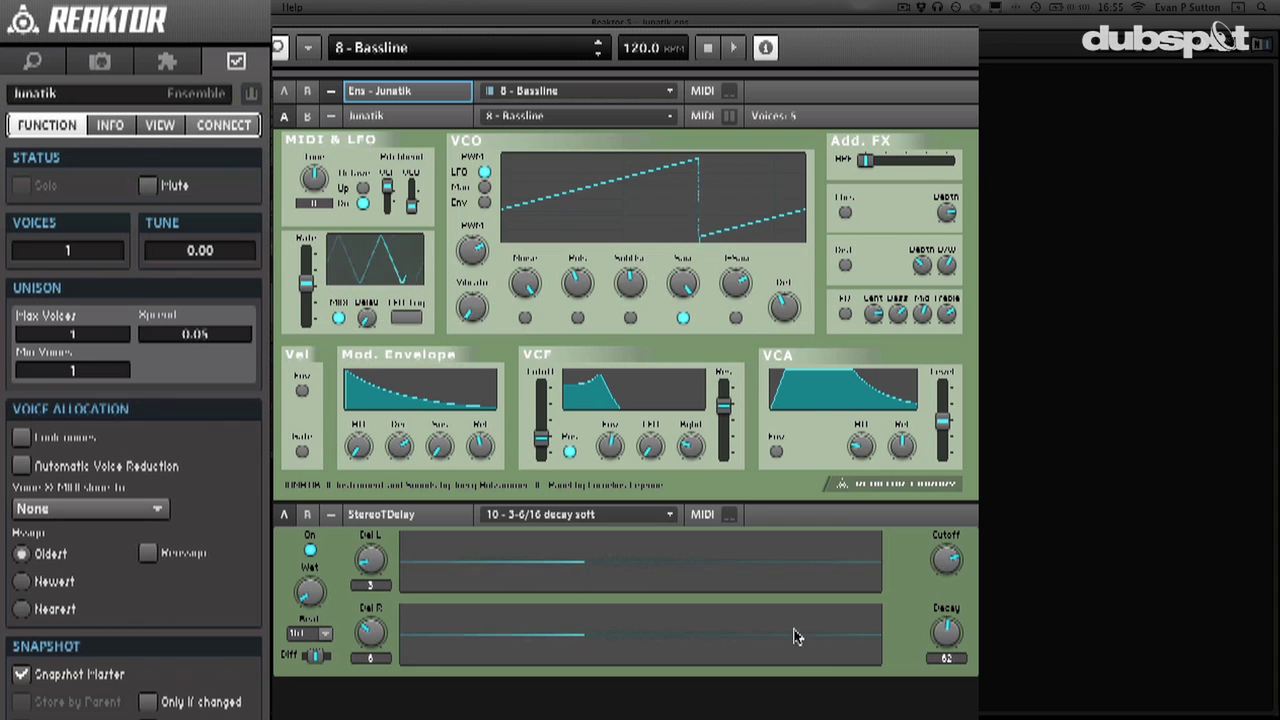
Collapse Classics and Ensembles in the factory library and expand the Instruments folder
left_click(40, 62)
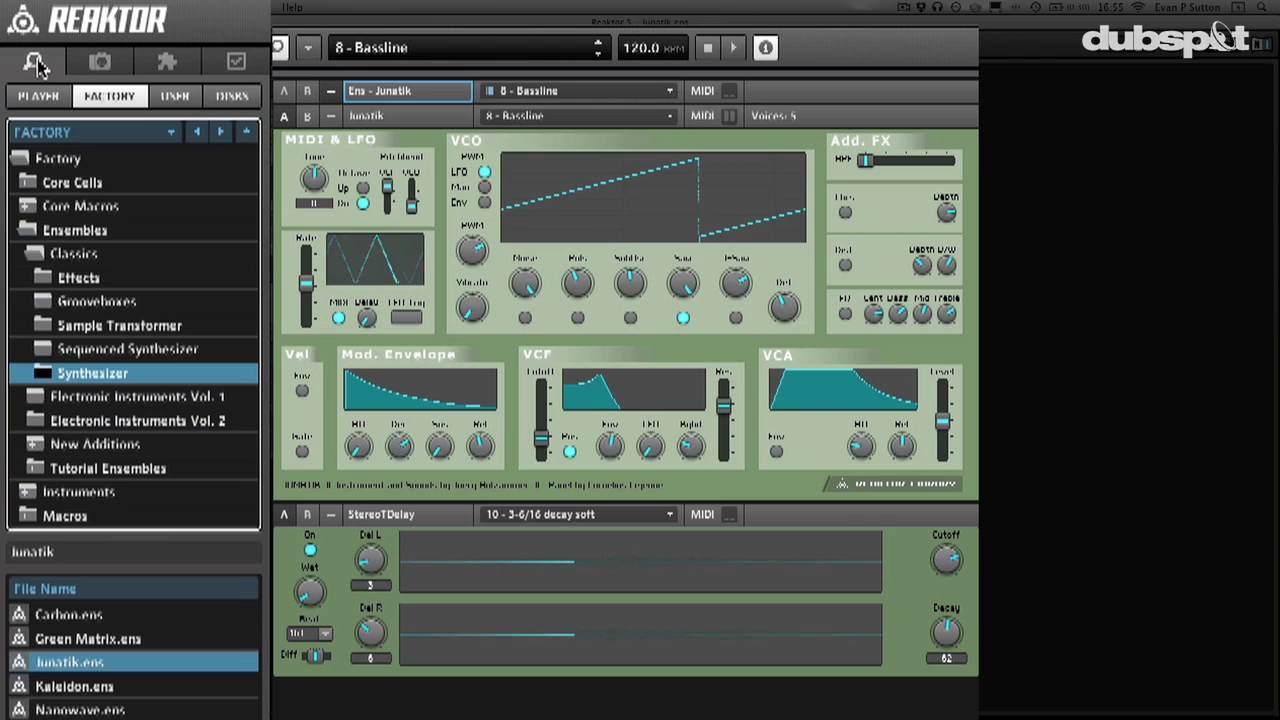
left_click(40, 254)
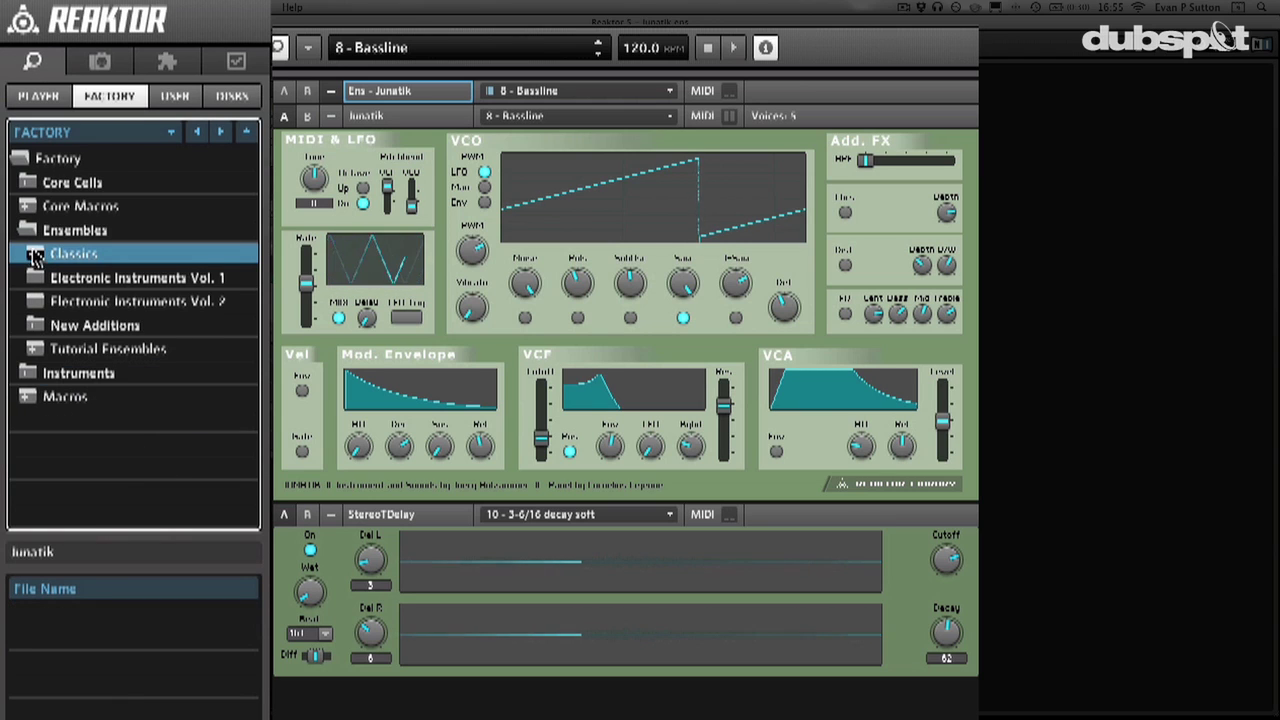
left_click(29, 231)
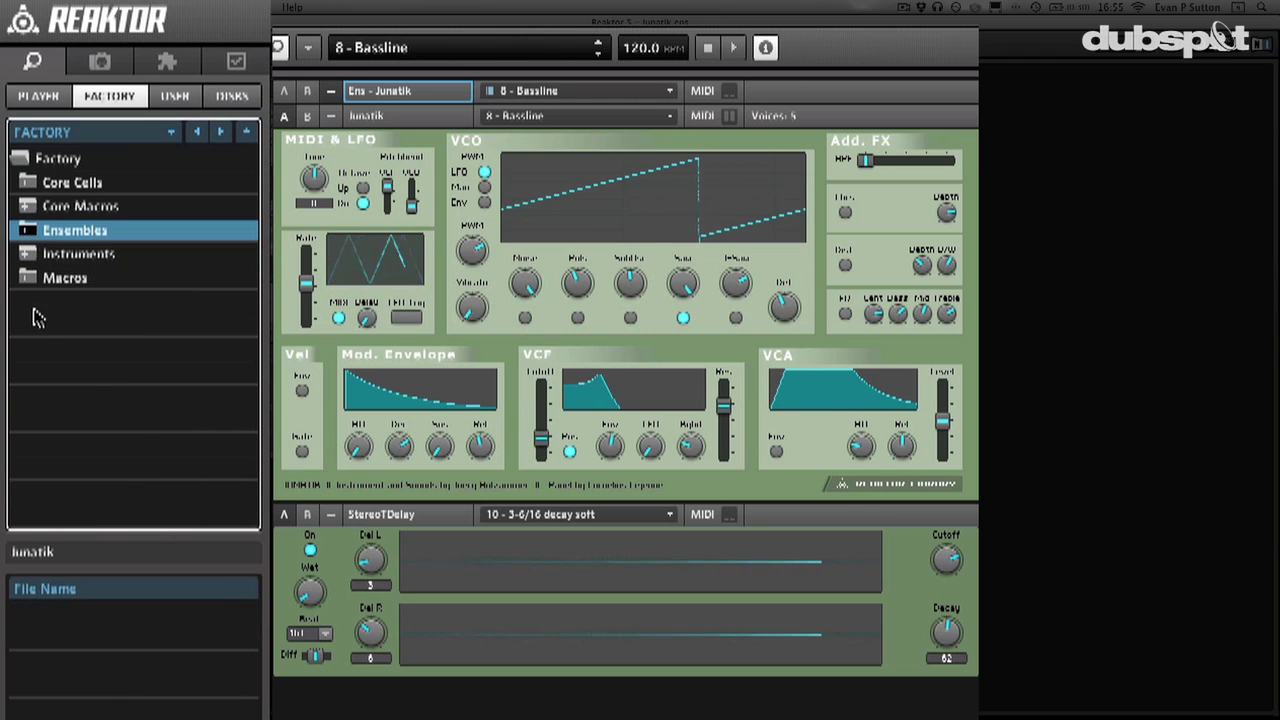
left_click(30, 254)
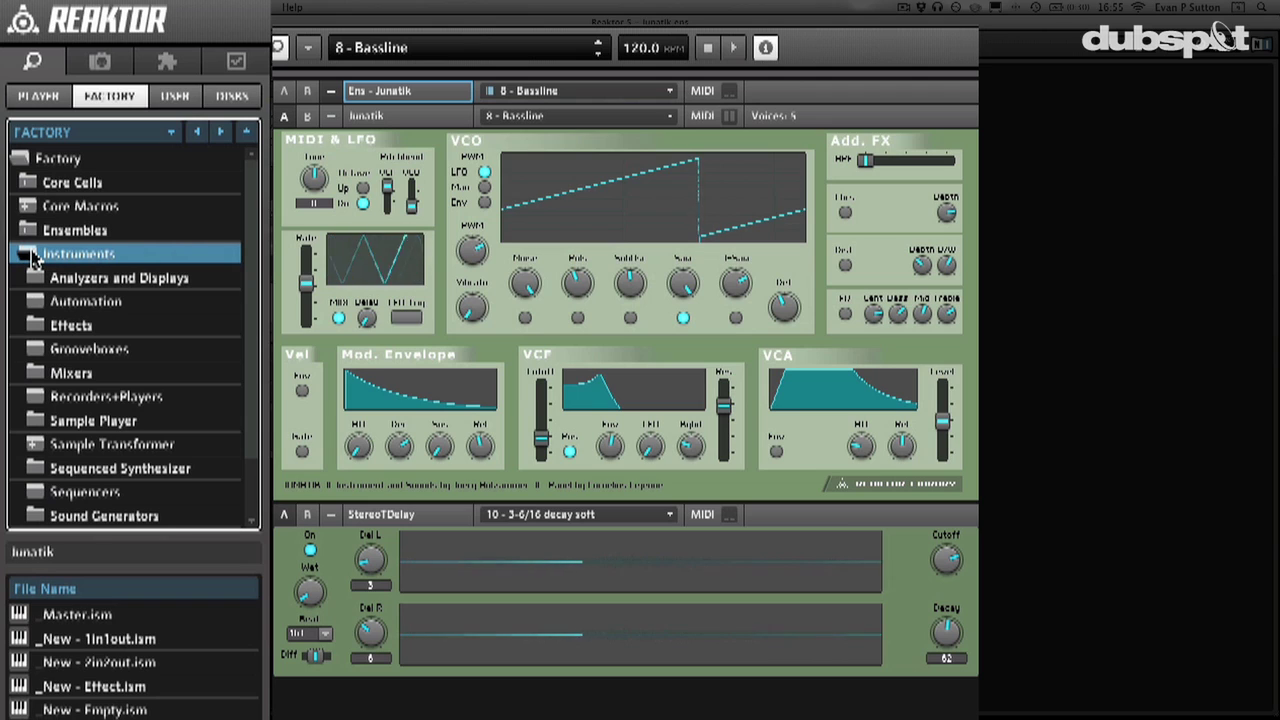
left_click(422, 522)
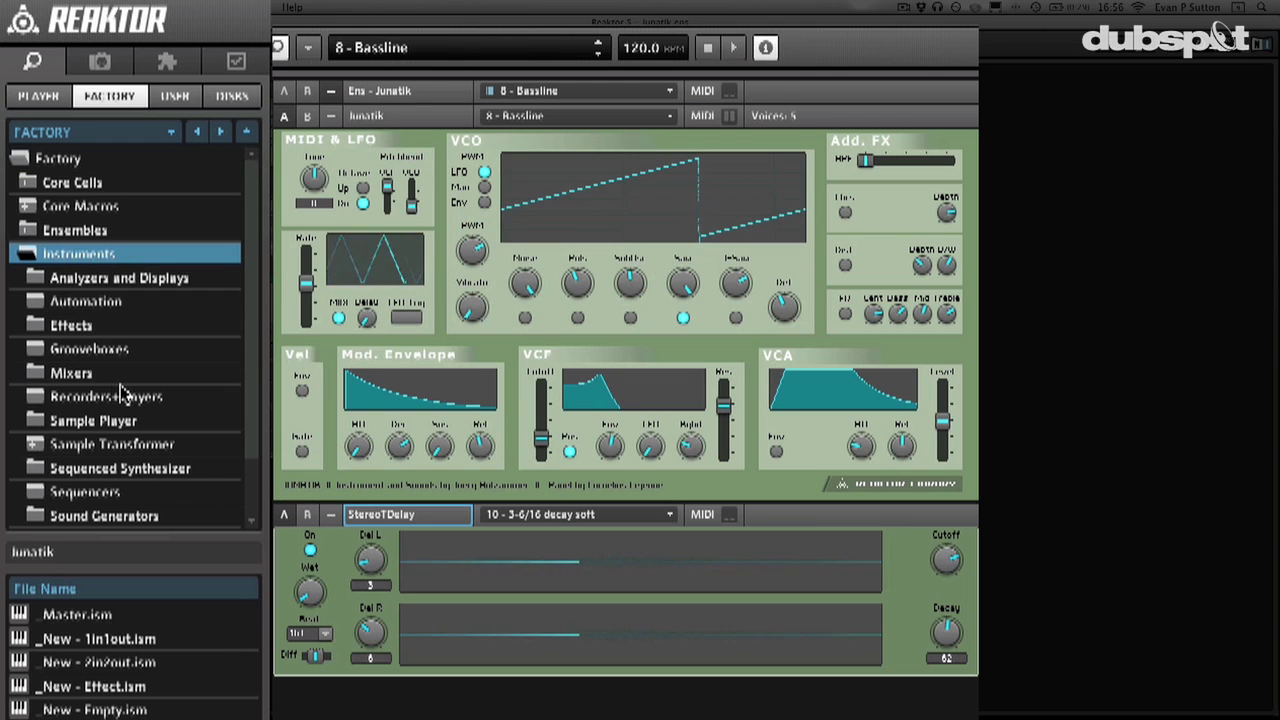
Add Analogic Filter Box.ism from the Instruments > Effects folder to the Junatik ensemble
left_click(68, 328)
scroll(130, 662, "down", 10)
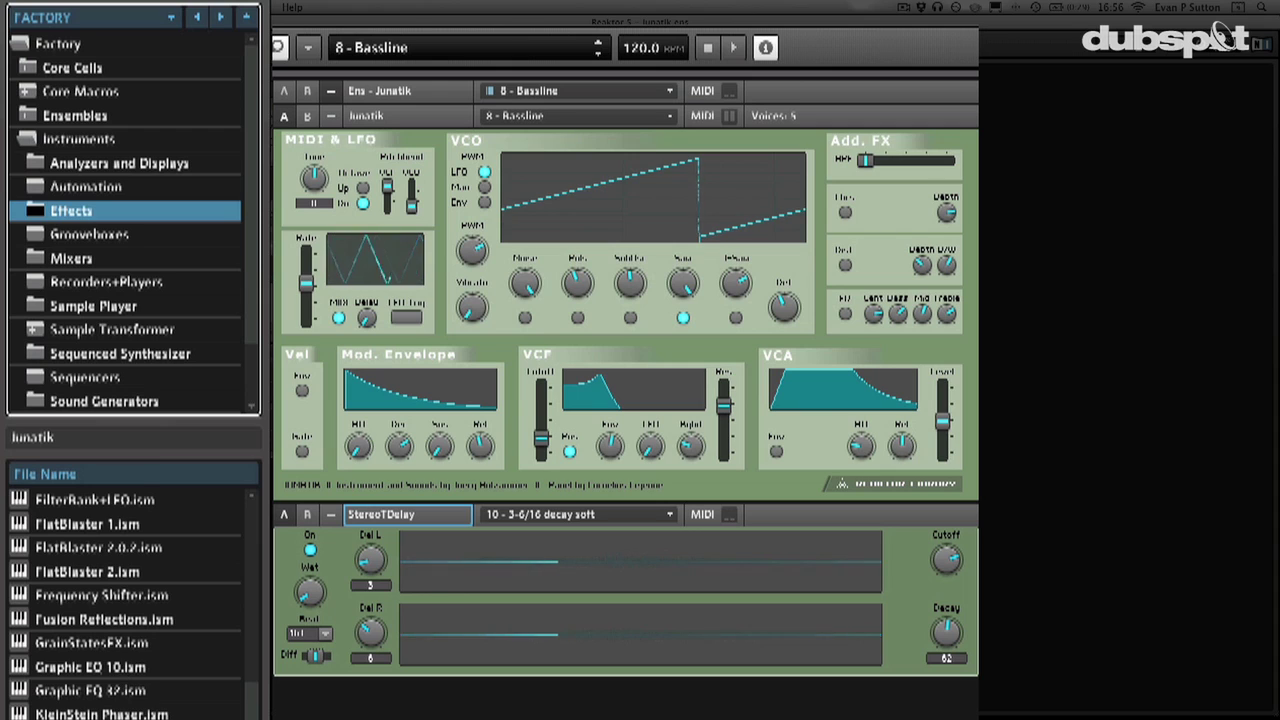
scroll(130, 678, "up", 10)
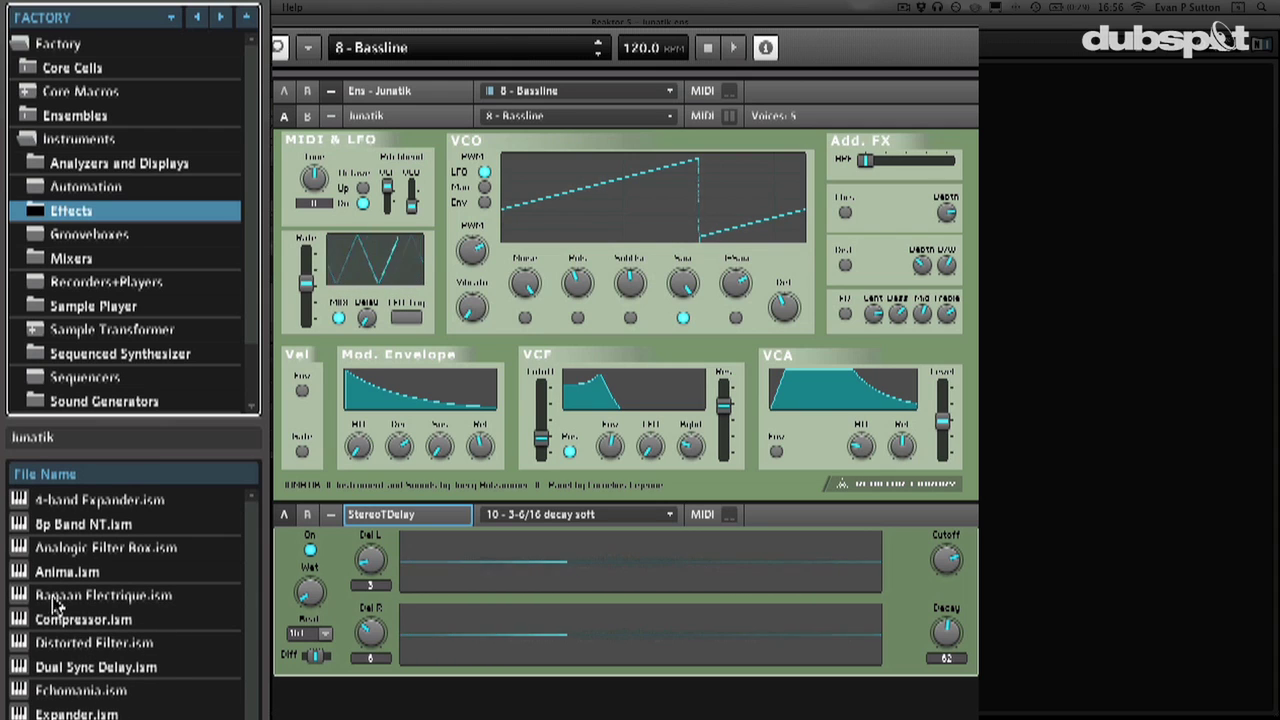
left_click_drag(22, 553, 440, 520)
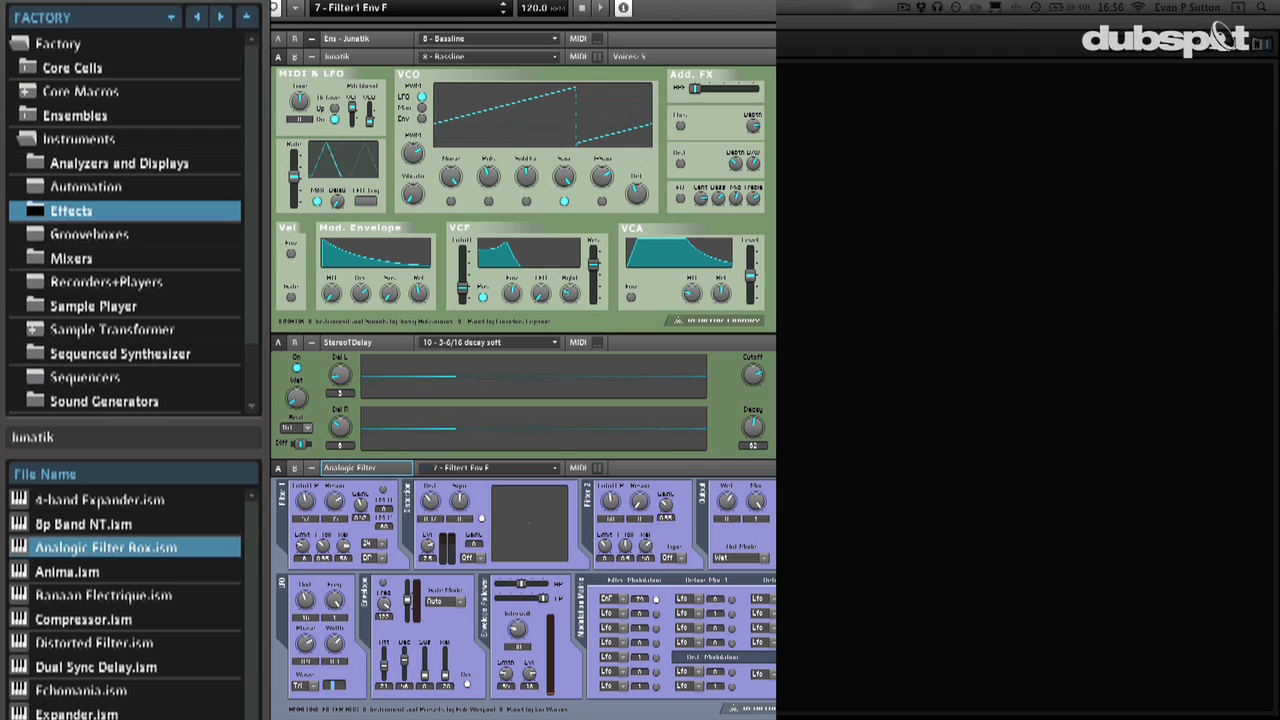
left_click(701, 552)
left_click(701, 552)
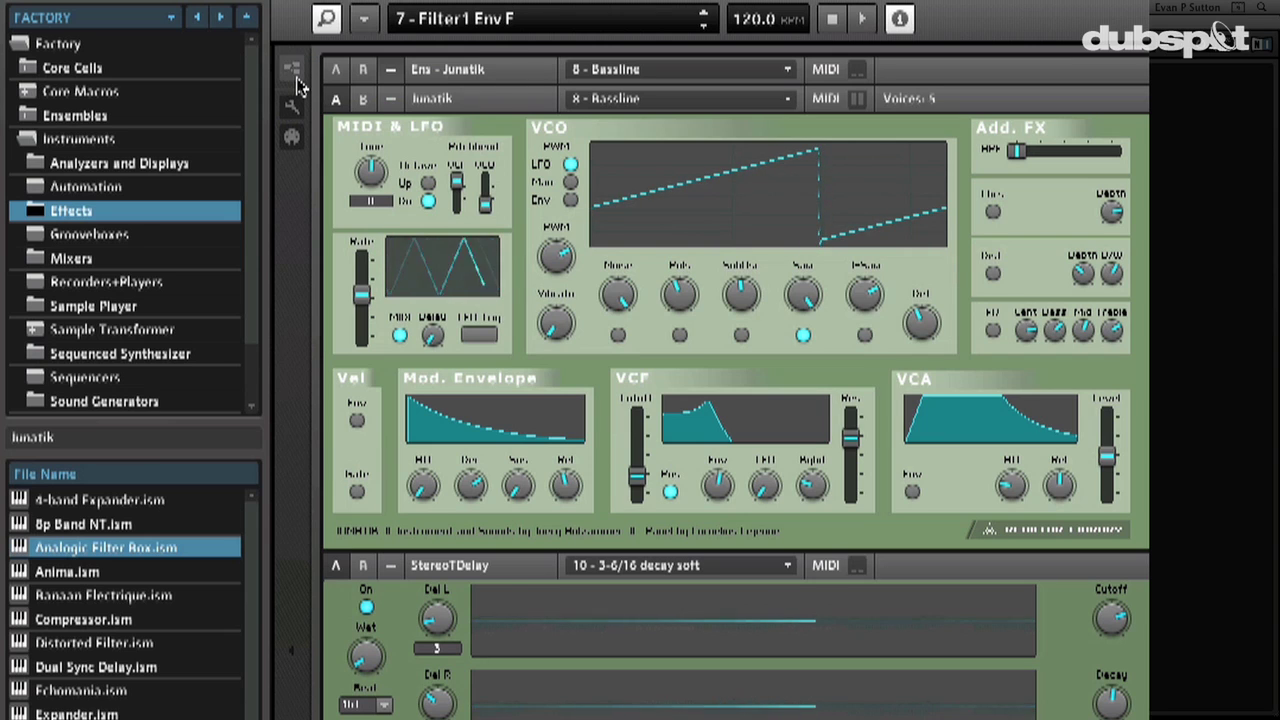
In the ensemble's structure, move the Analogic Filter module below and to the right of the outputs and inspect the Junatik and StereoTDelay modules
left_click(292, 68)
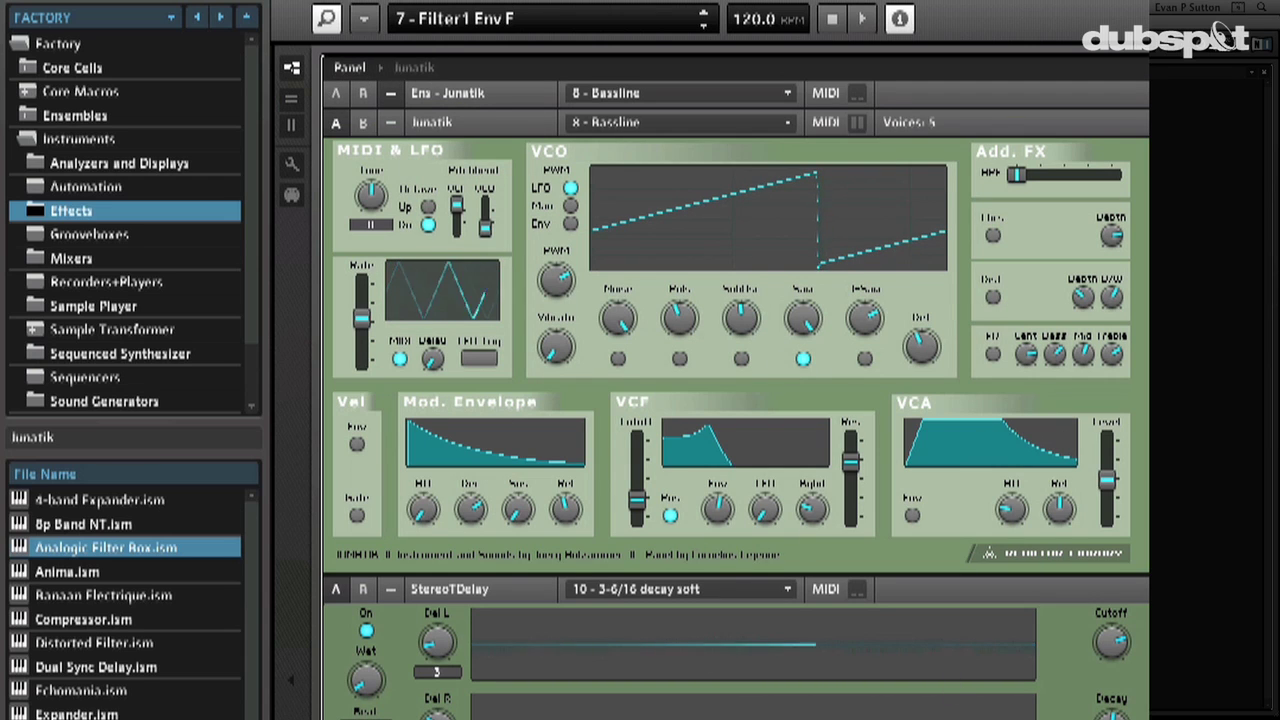
left_click(414, 68)
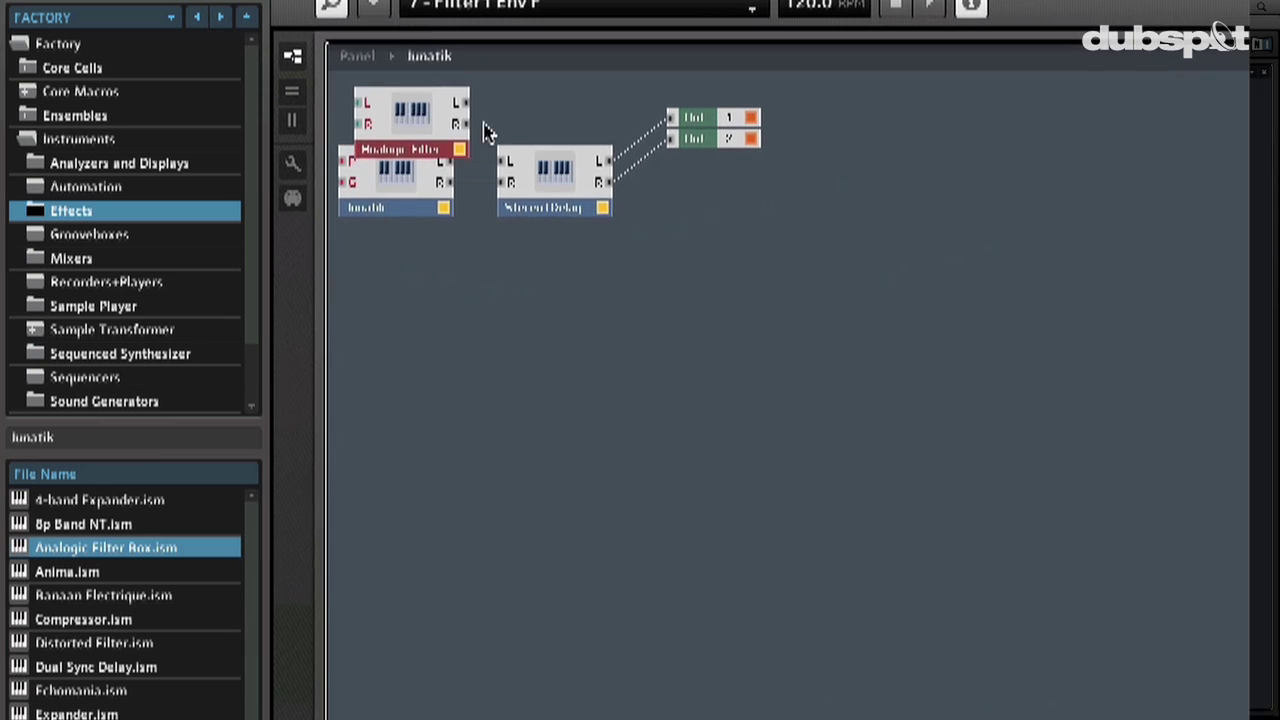
left_click_drag(383, 112, 861, 306)
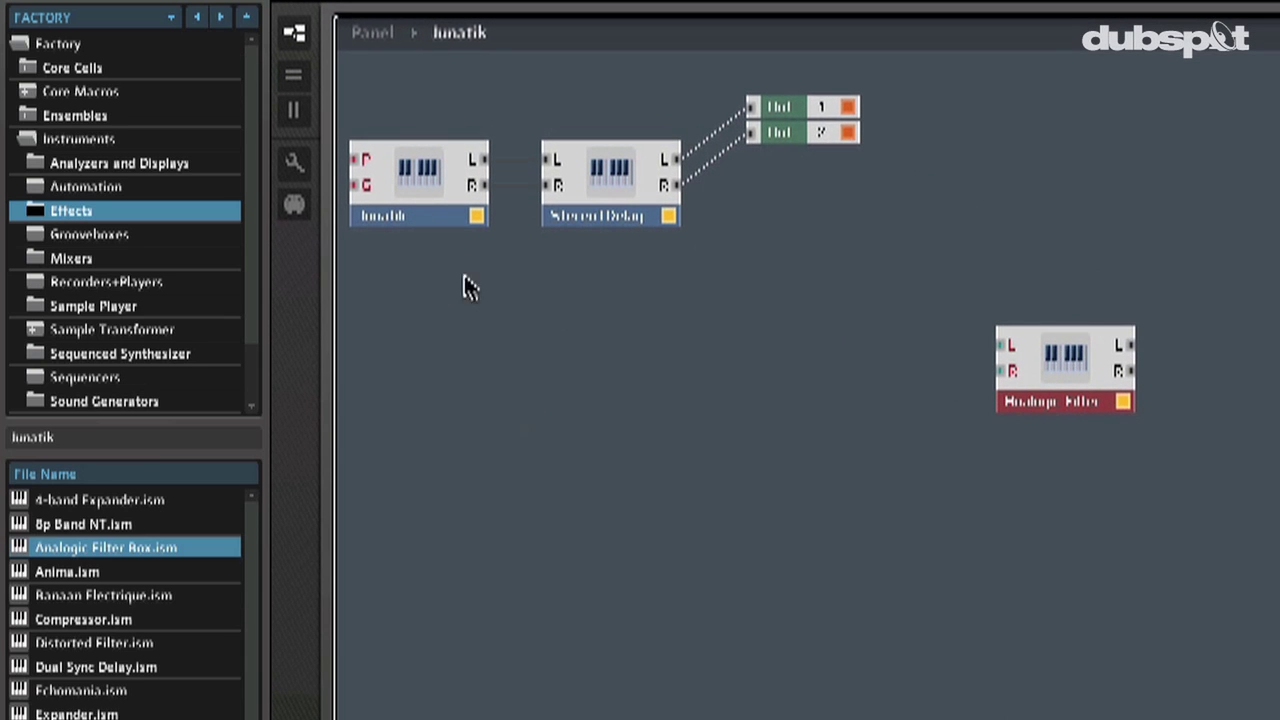
left_click(410, 182)
left_click(600, 186)
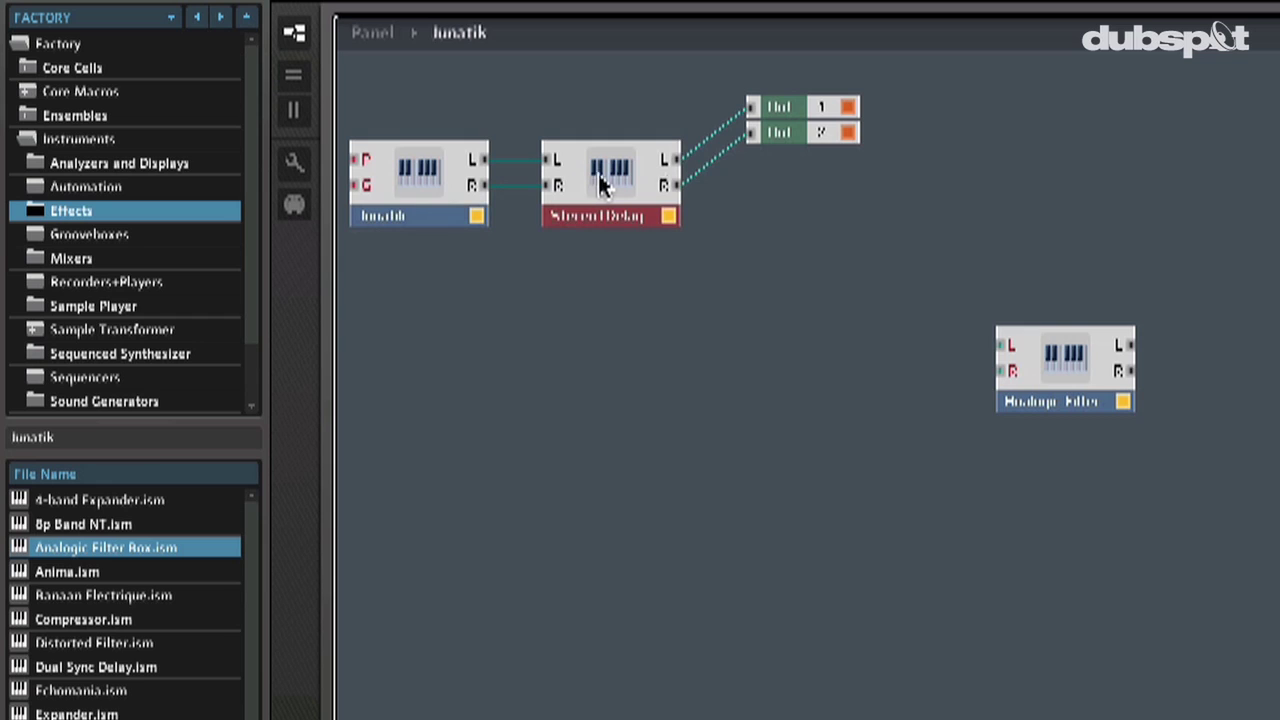
Check the two output modules' connections and move the Analogic Filter module directly below StereoTDelay
left_click(795, 106)
left_click(797, 135)
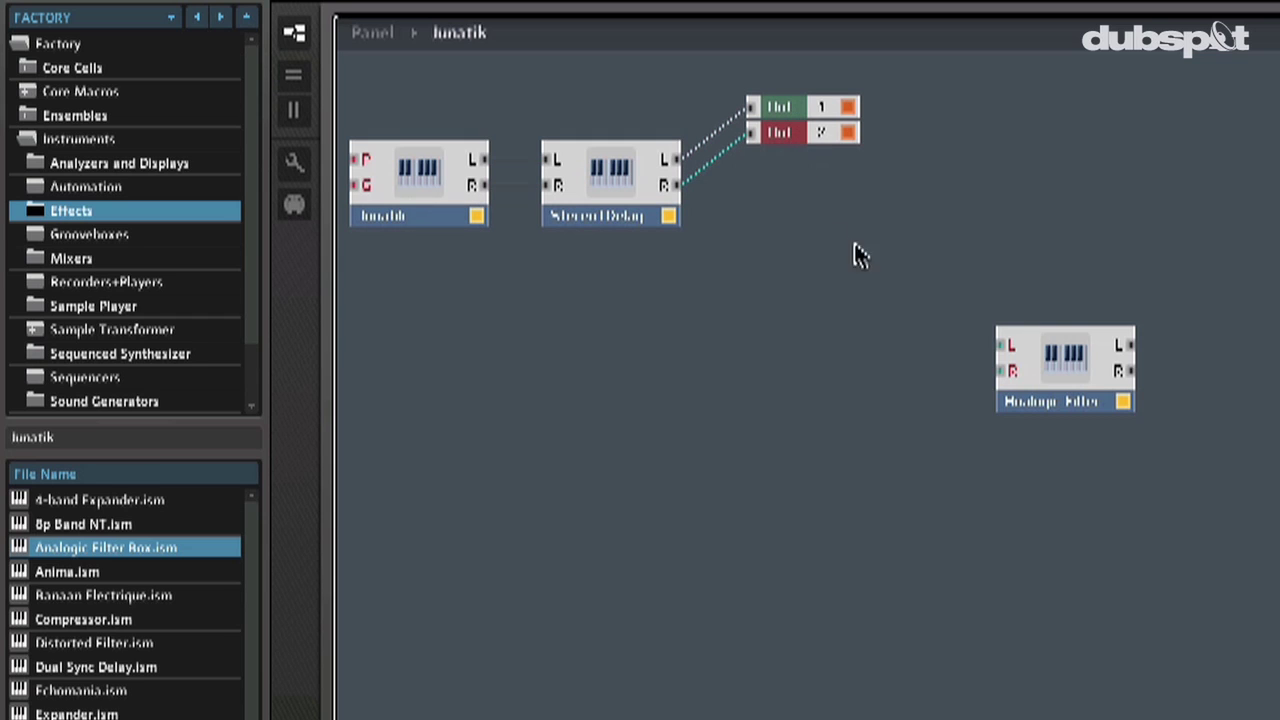
left_click_drag(1108, 363, 644, 343)
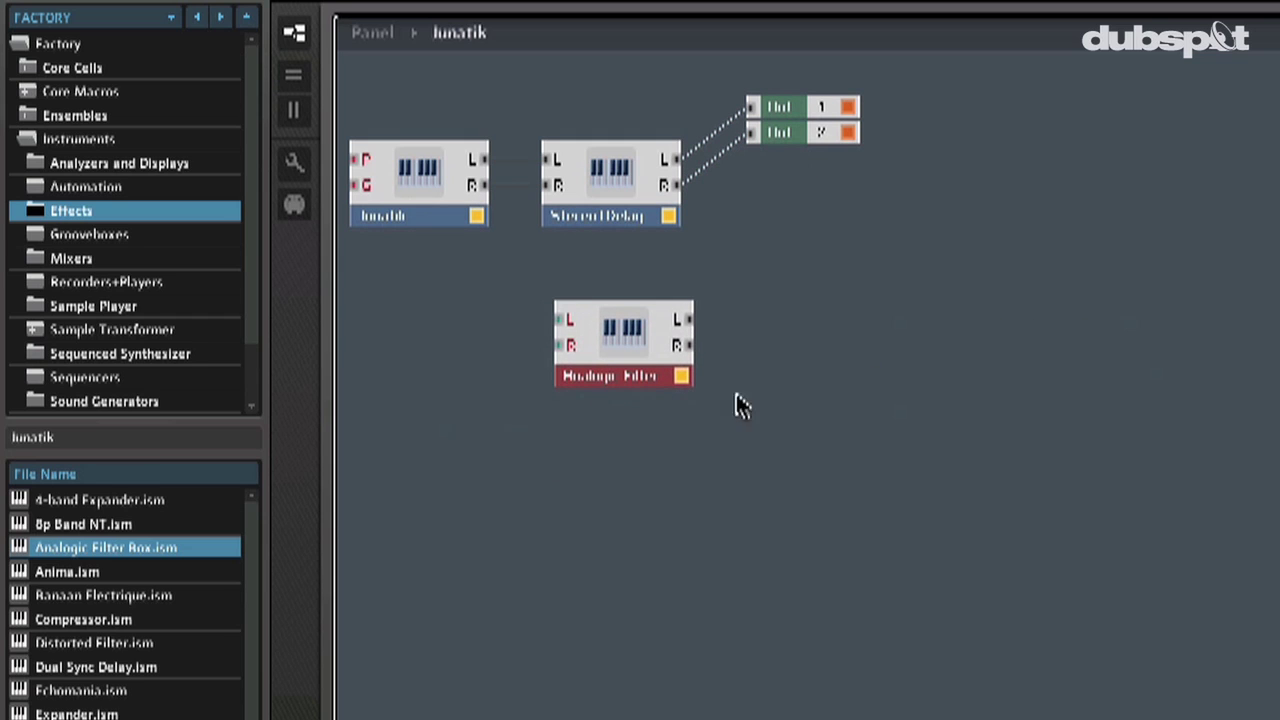
Disconnect StereoTDelay from the Junatik and both outputs, and delete the StereoTDelay module
left_click(506, 162)
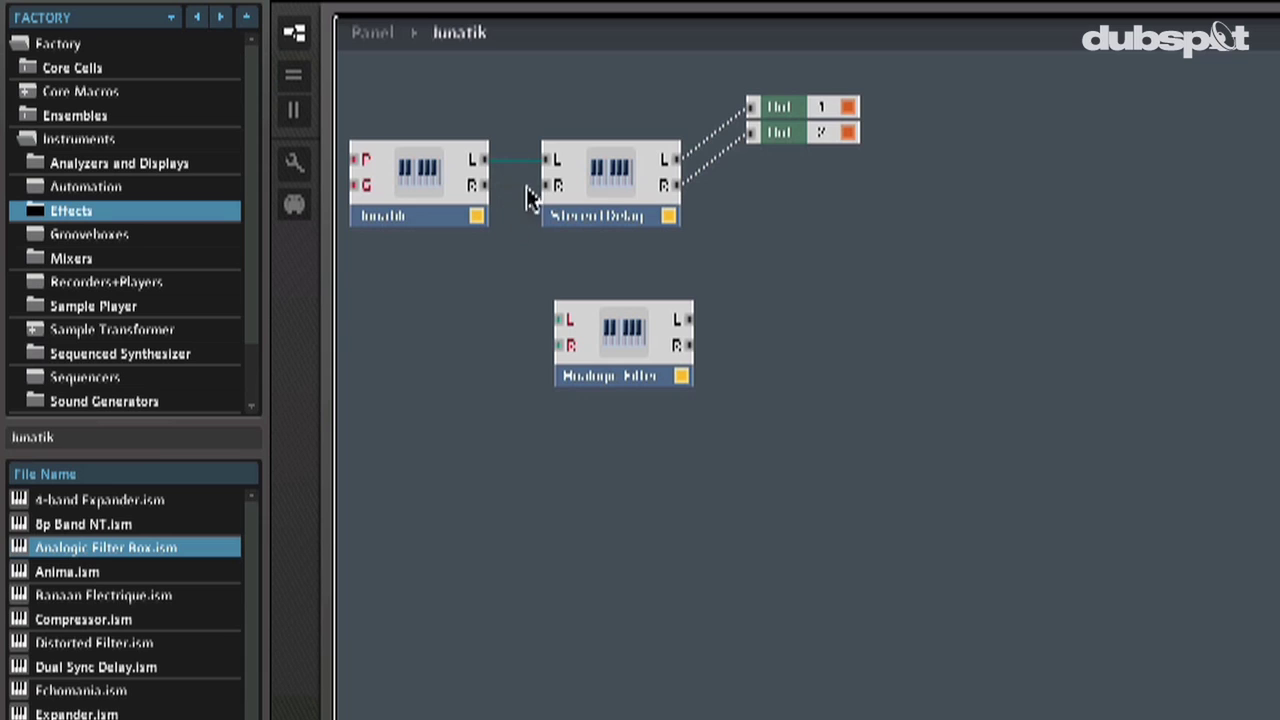
left_click(520, 186)
left_click(700, 147)
key("Delete")
left_click(700, 171)
key("Delete")
left_click_drag(601, 186, 1112, 380)
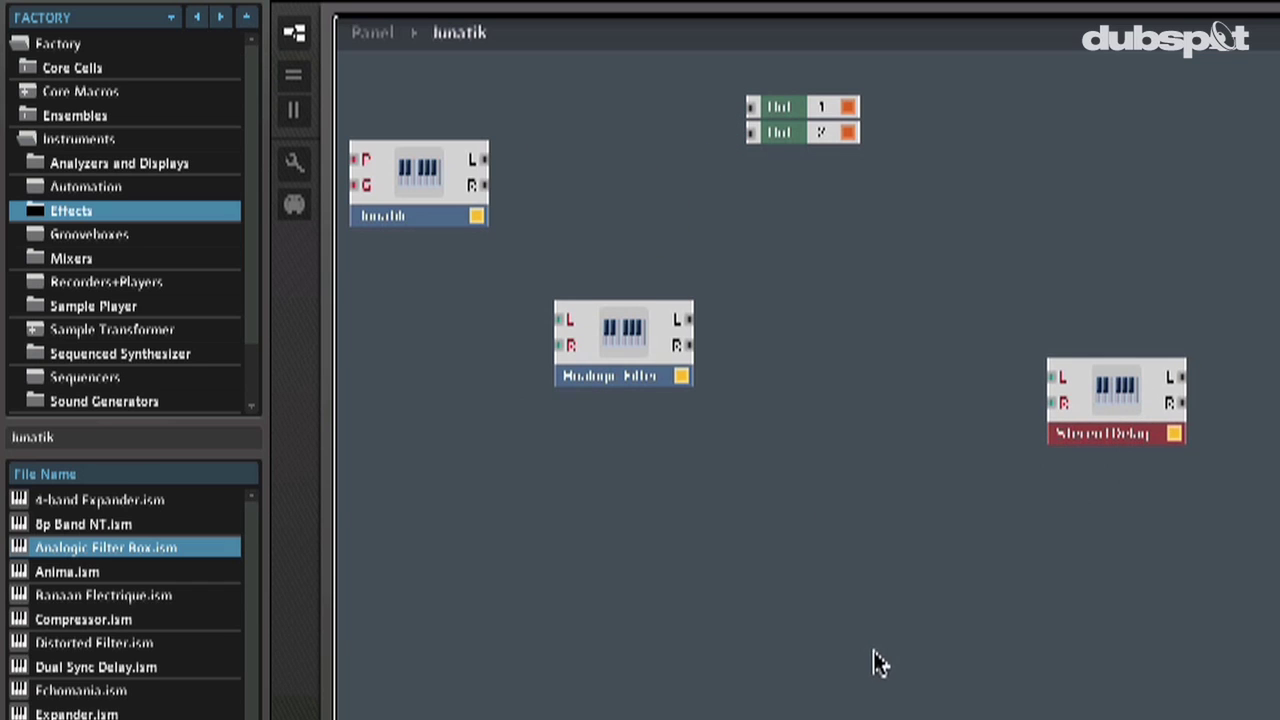
key("Delete")
Place the Analogic Filter beside the Junatik and wire the Junatik's L and R outputs to the filter's L and R inputs
left_click_drag(612, 335, 588, 176)
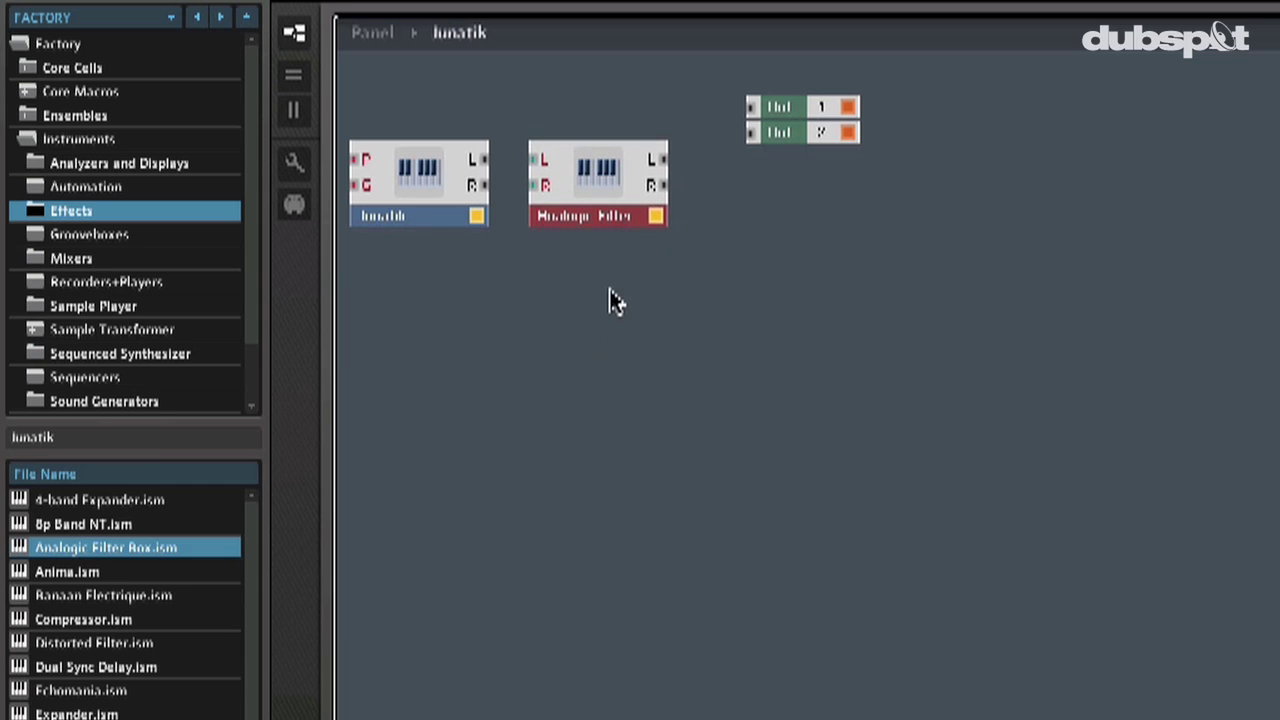
left_click_drag(484, 168, 537, 170)
left_click_drag(585, 170, 611, 172)
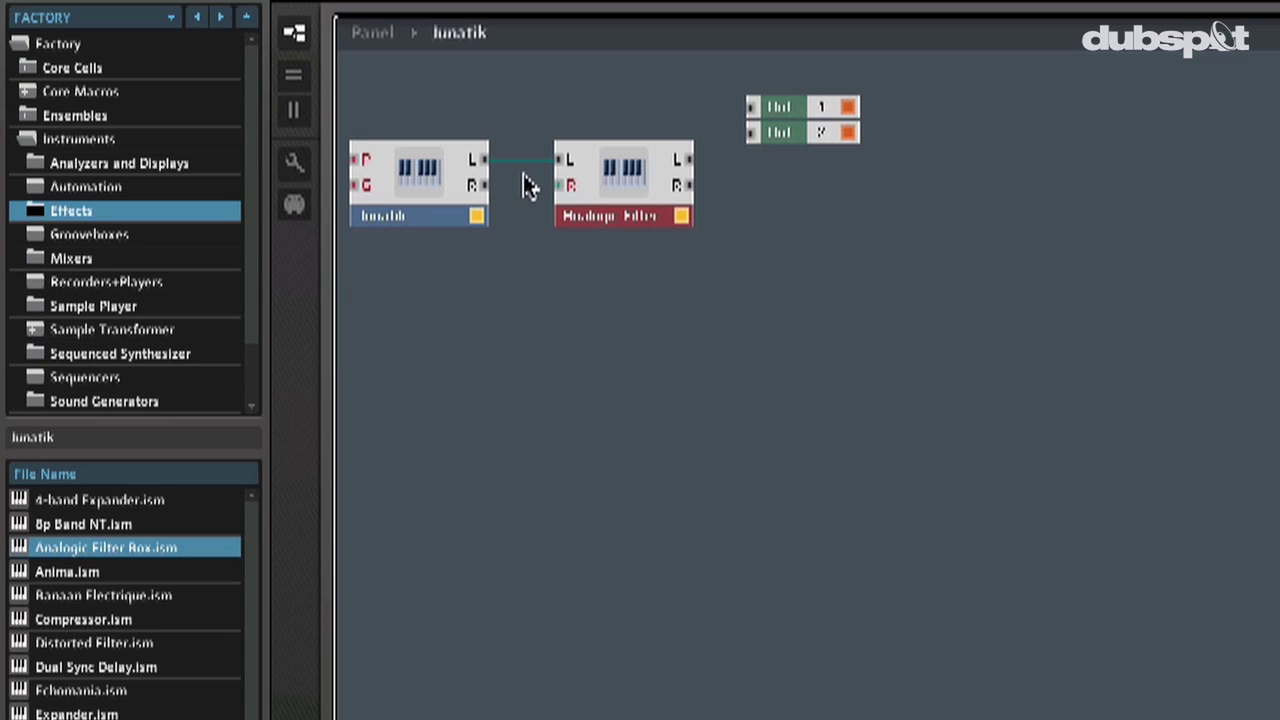
left_click(398, 190)
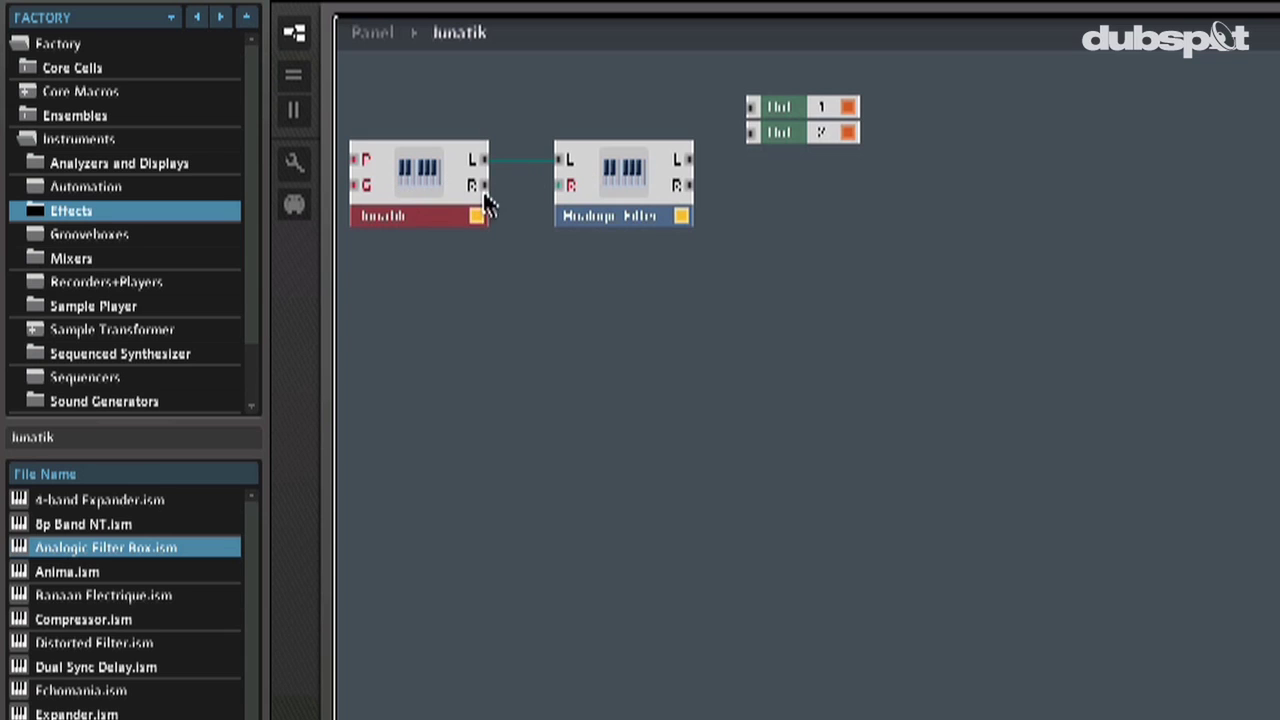
left_click(631, 184)
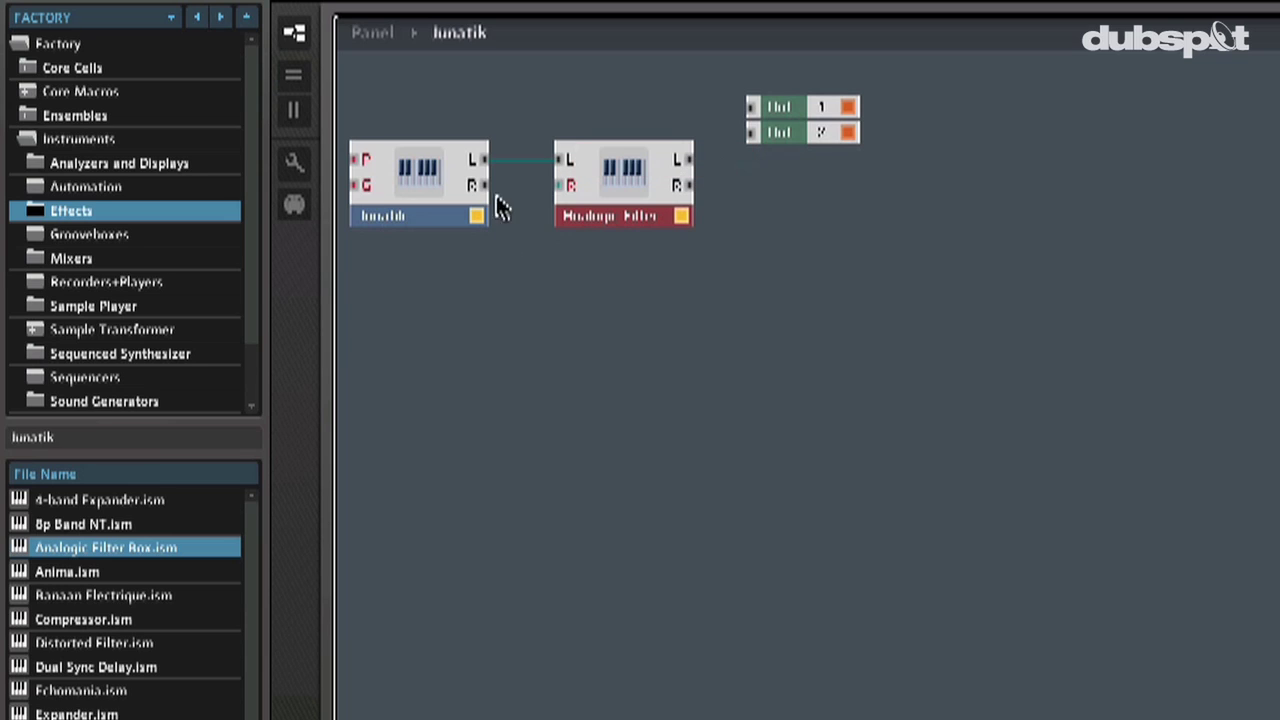
left_click_drag(486, 184, 566, 186)
Wire the Analogic Filter's L output to Out 1 and its R output to Out 2
left_click_drag(690, 159, 756, 97)
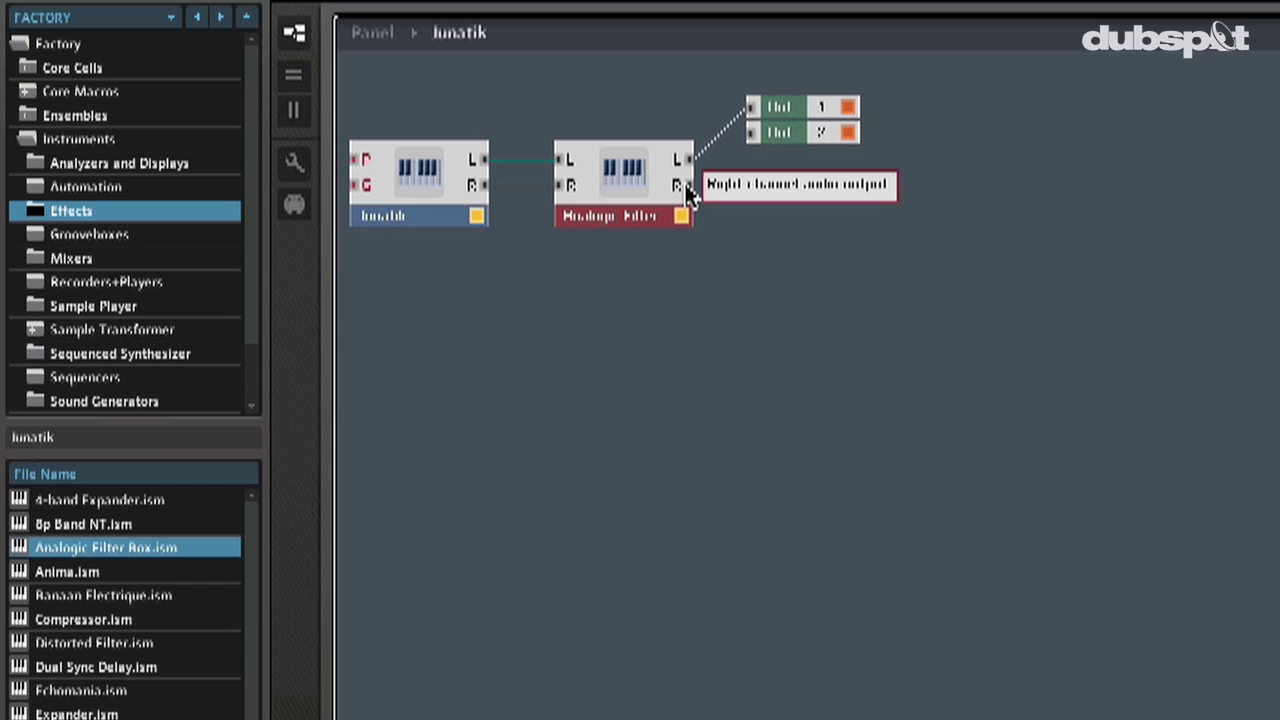
left_click_drag(688, 186, 752, 134)
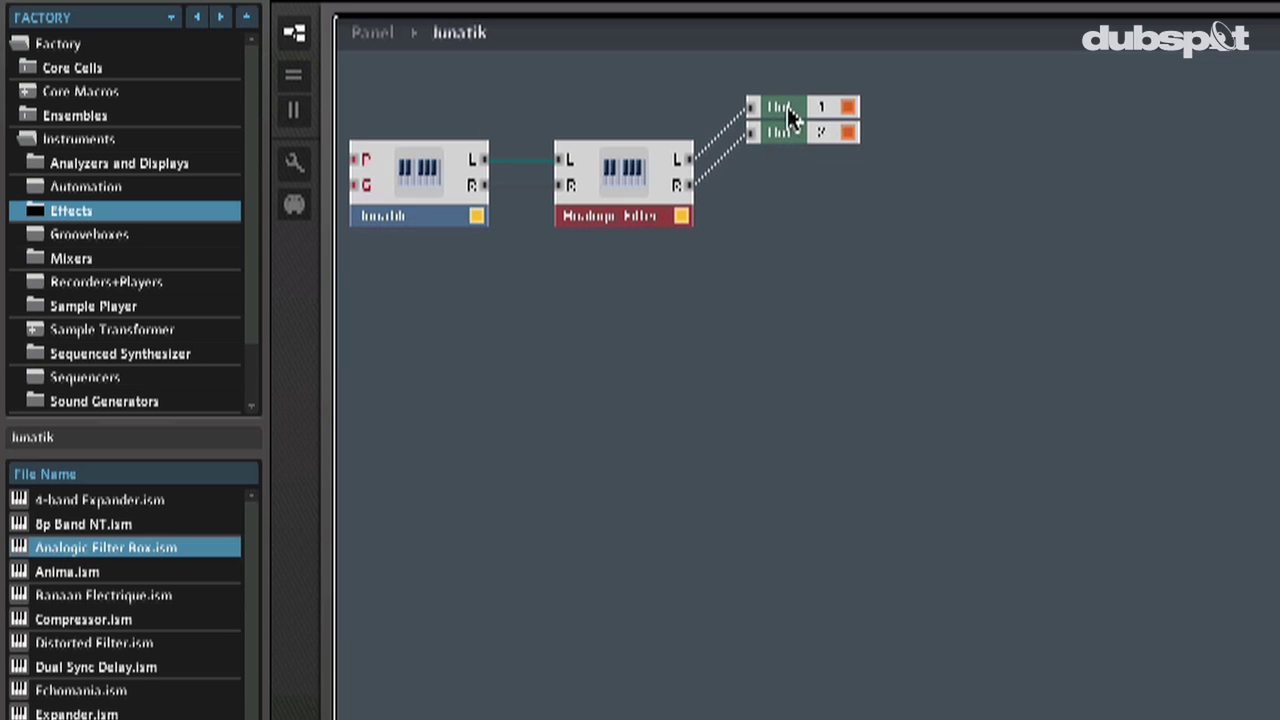
left_click(840, 107)
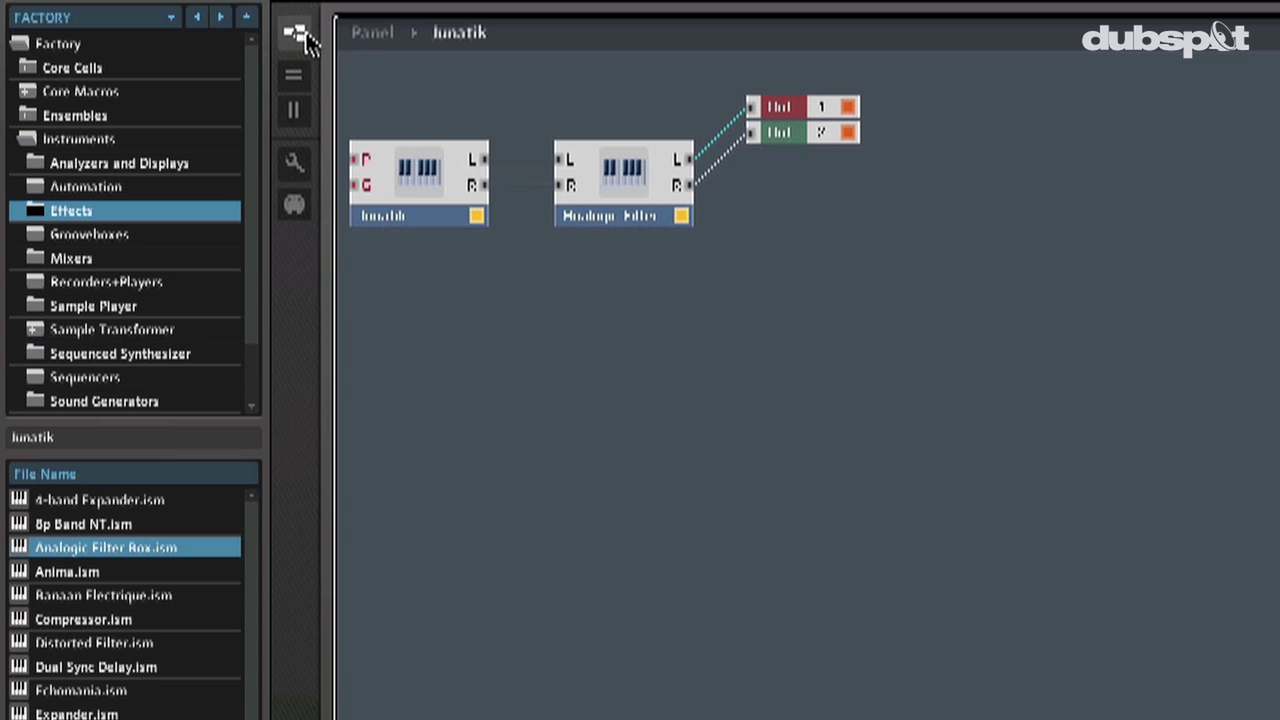
Split the workspace horizontally, showing the instrument panels in a tall upper pane and the ensemble structure below
left_click(395, 32)
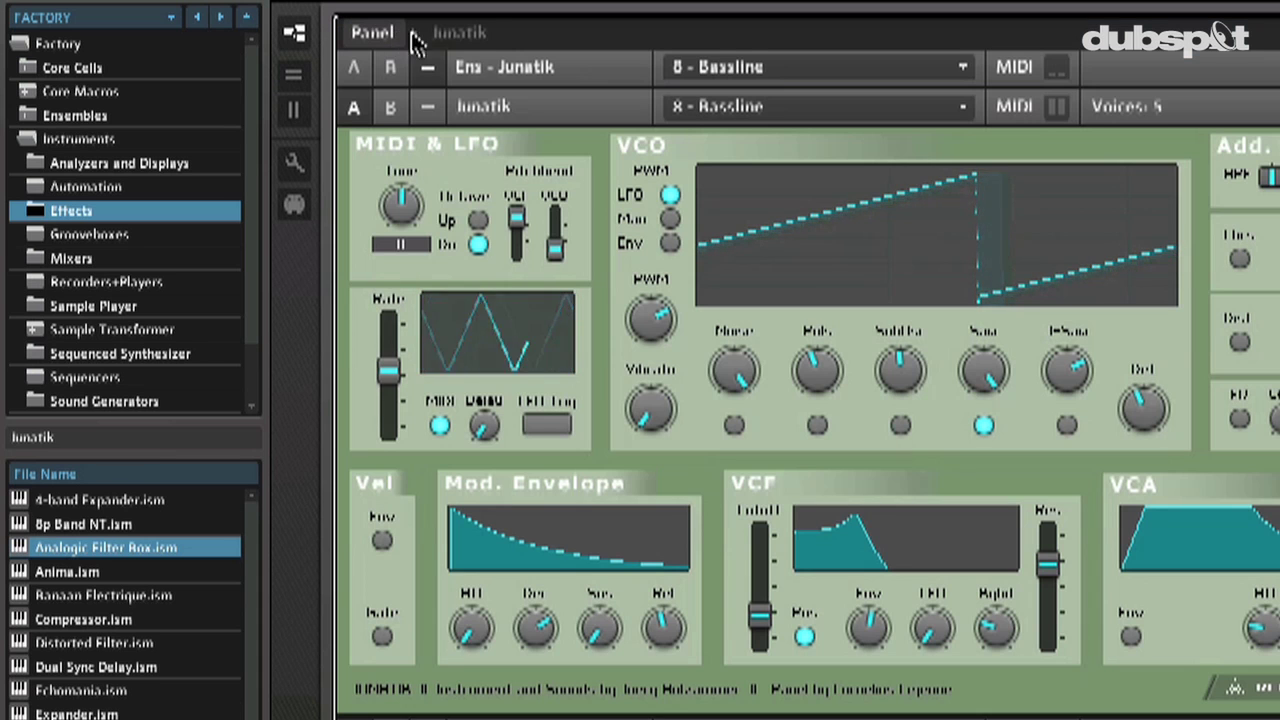
left_click(466, 36)
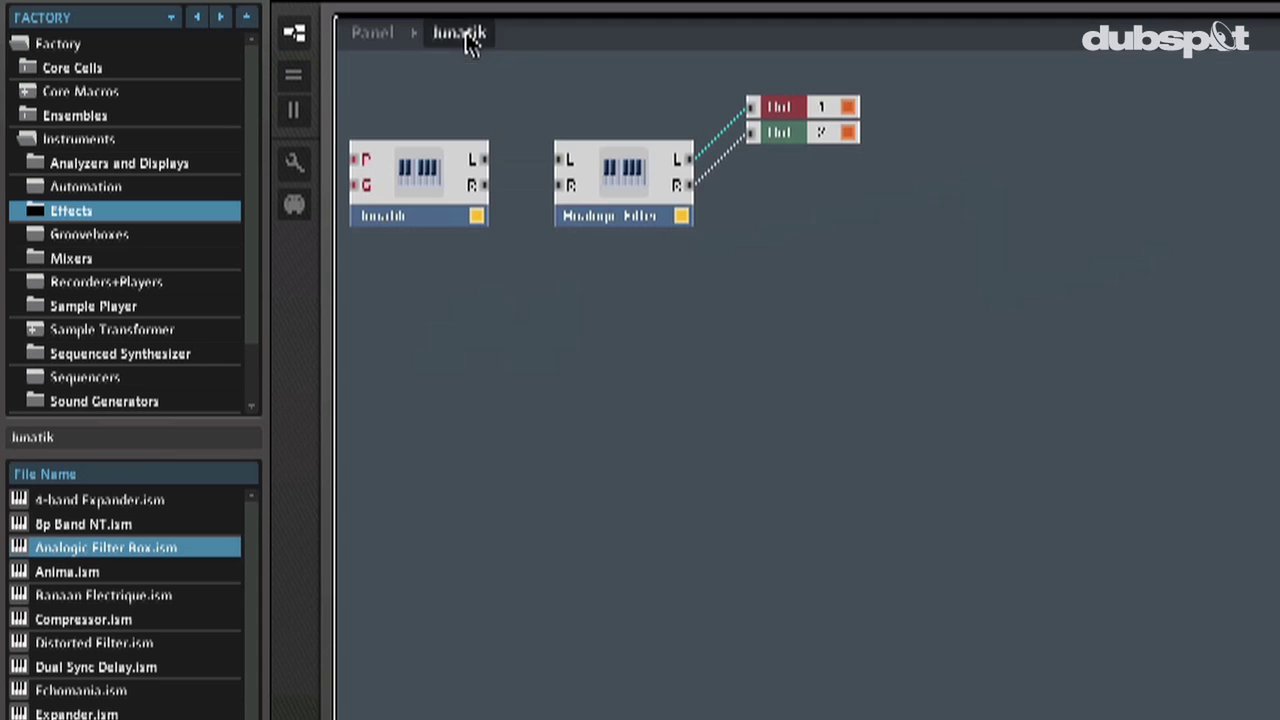
left_click(297, 79)
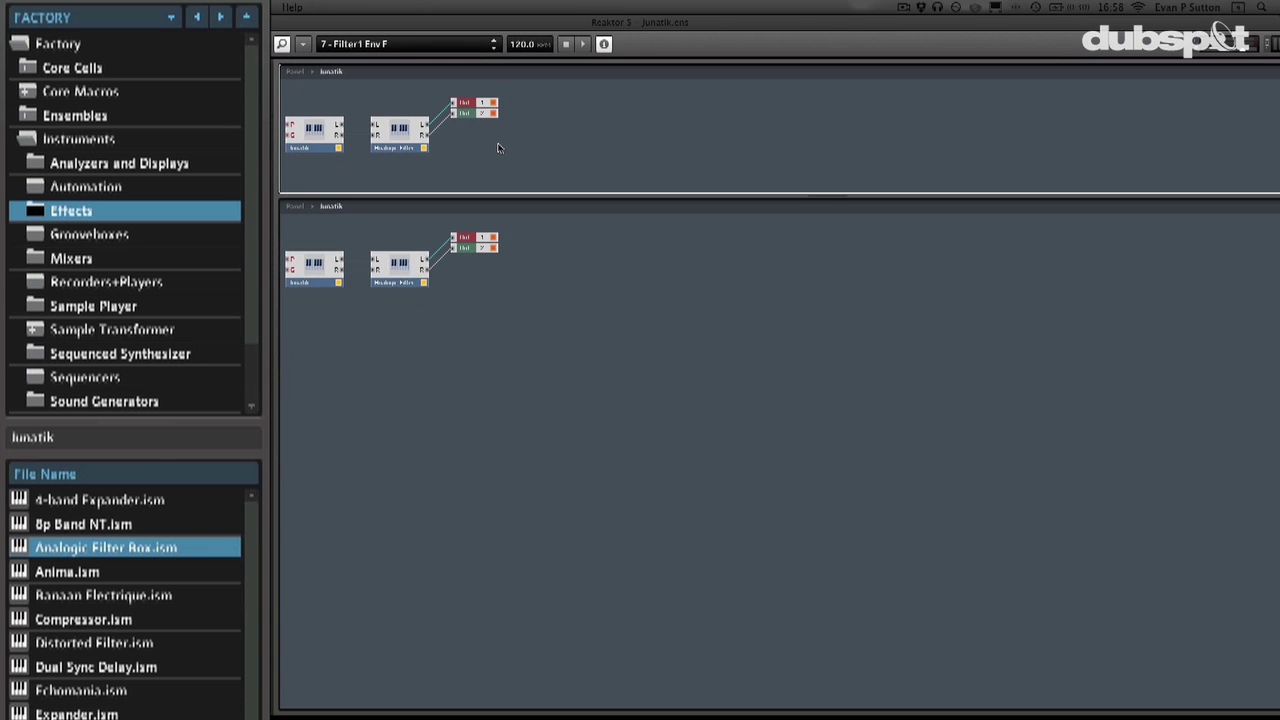
key("F3")
left_click_drag(533, 194, 543, 618)
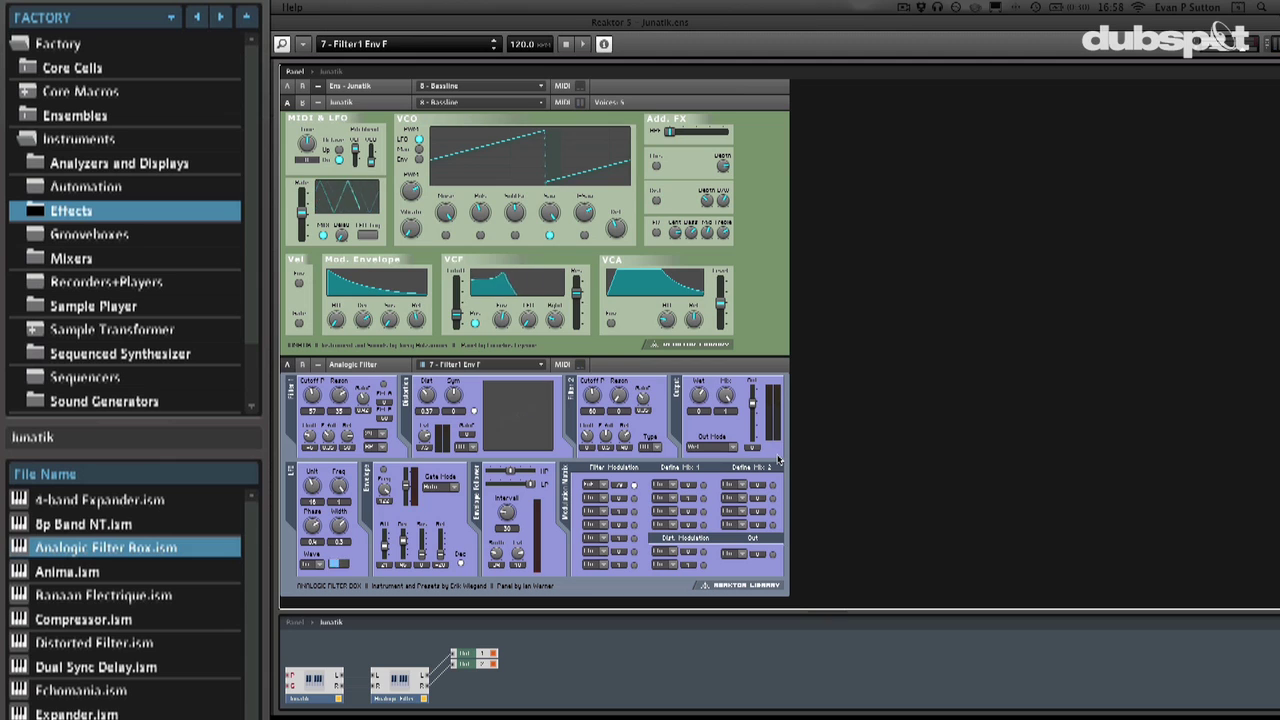
Load the 14 - Saw Wrap LFO snapshot for the Analogic Filter and raise the Junatik's VCA release and Mod. Envelope sustain
left_click(480, 364)
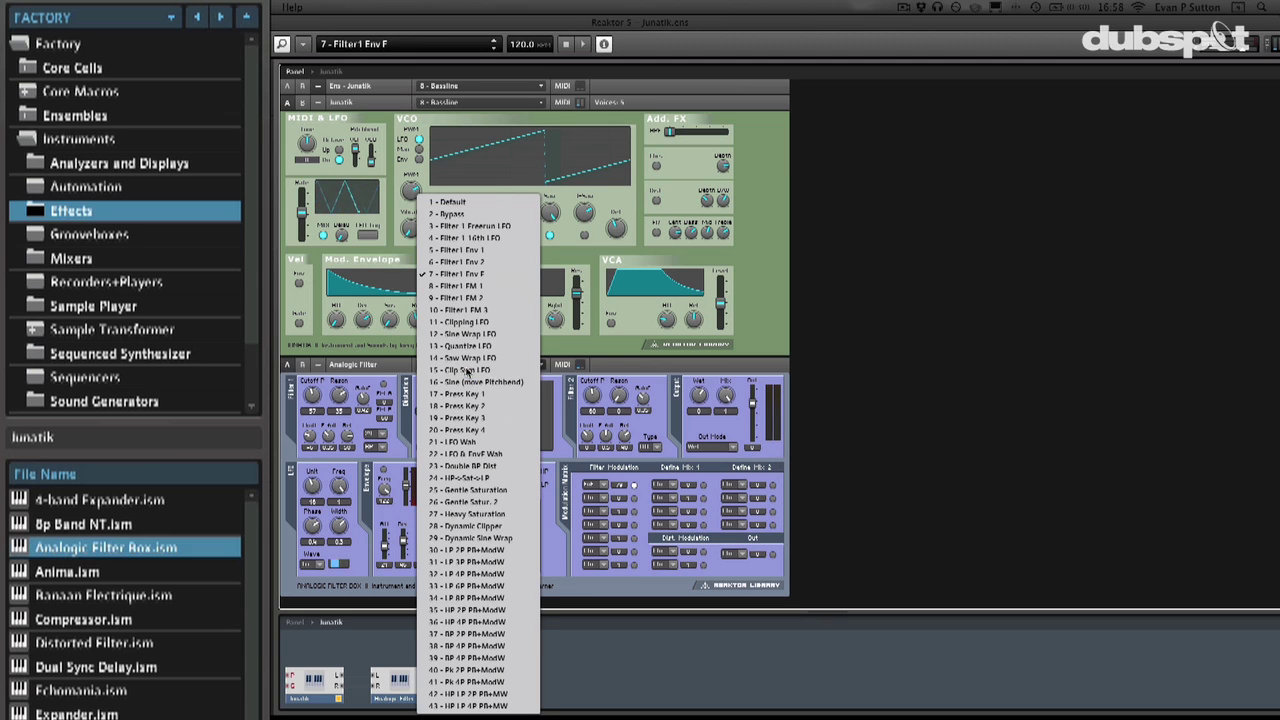
left_click(485, 360)
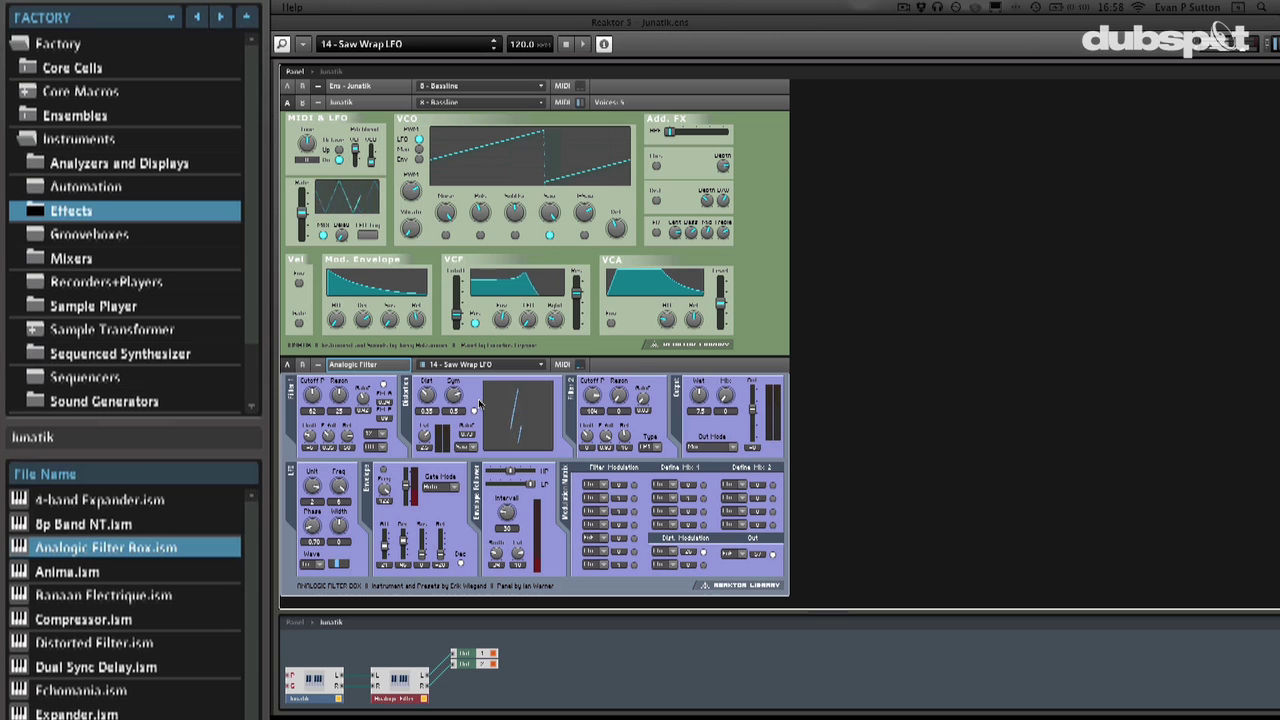
left_click_drag(694, 319, 694, 311)
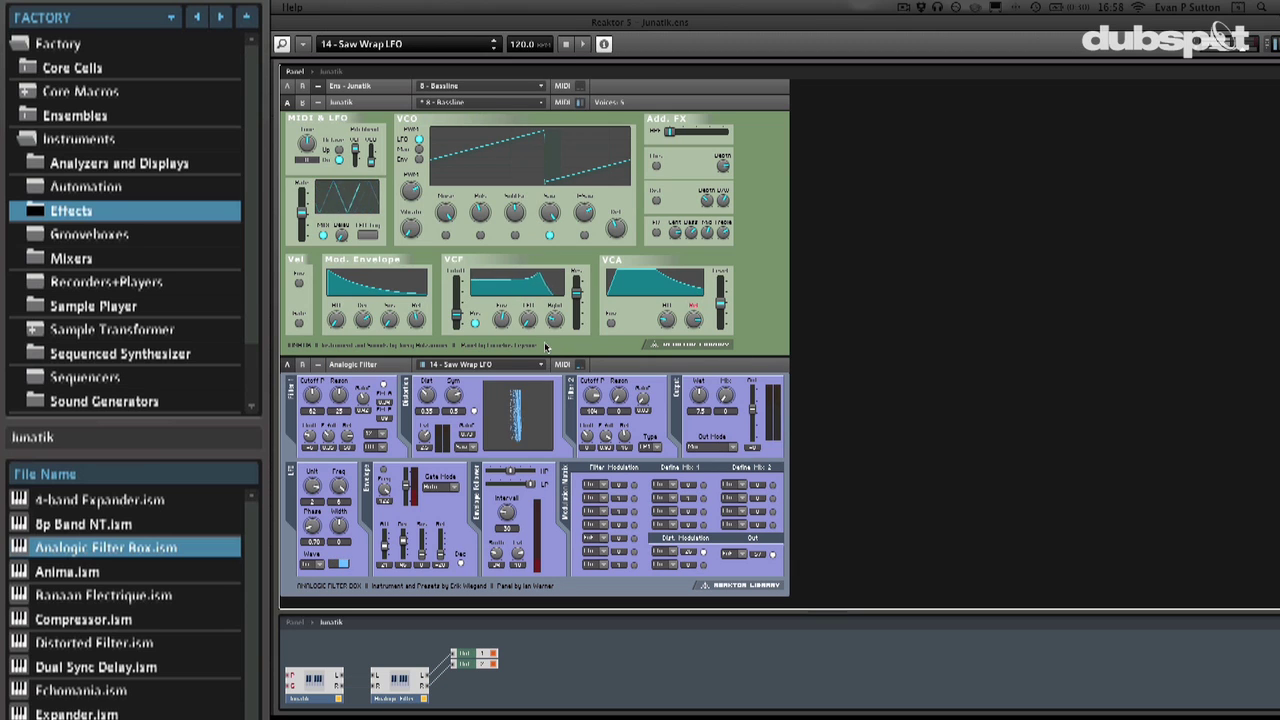
left_click_drag(389, 319, 397, 233)
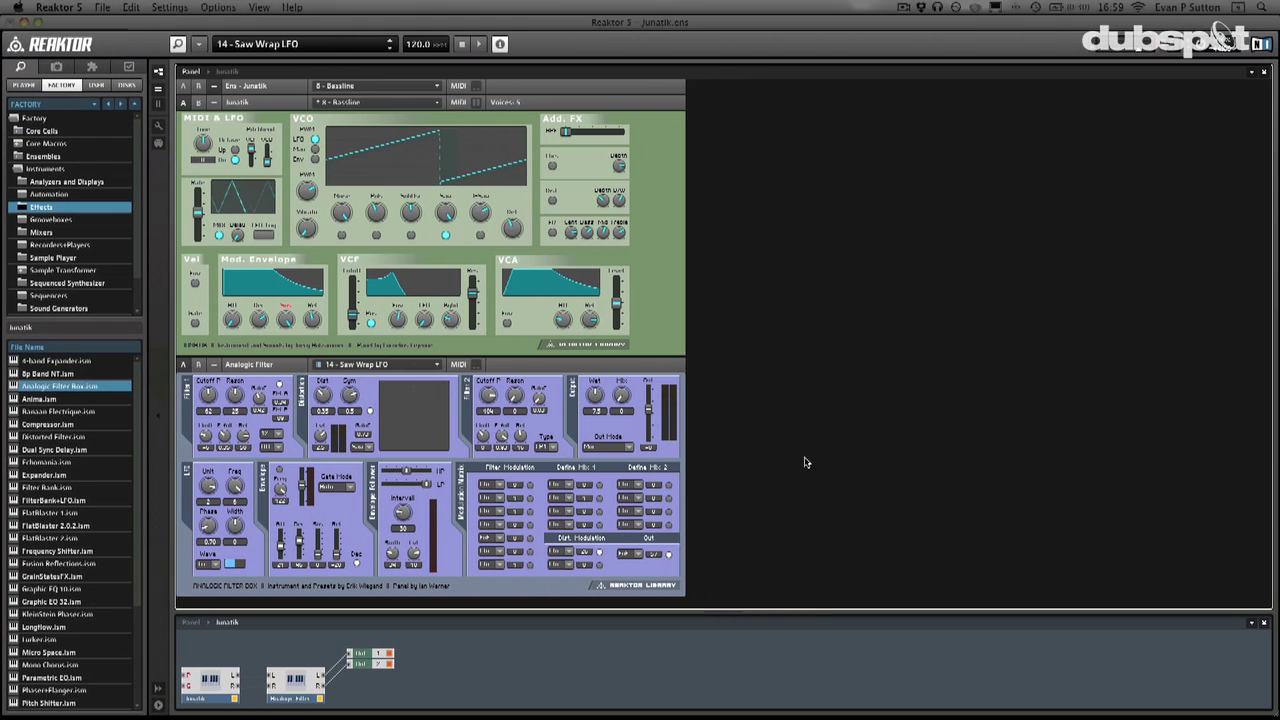
Enlarge the structure pane to view the wiring and shrink it again to show the full instrument panels
left_click_drag(786, 608, 775, 507)
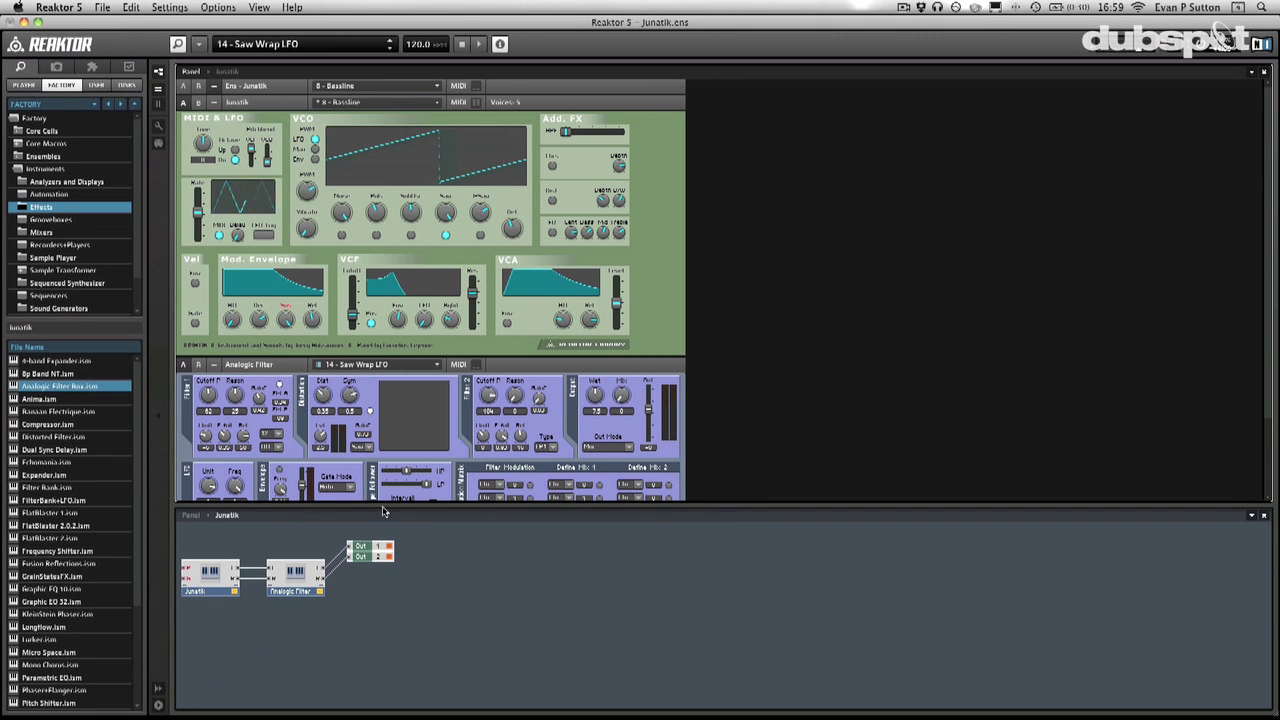
left_click_drag(382, 505, 446, 616)
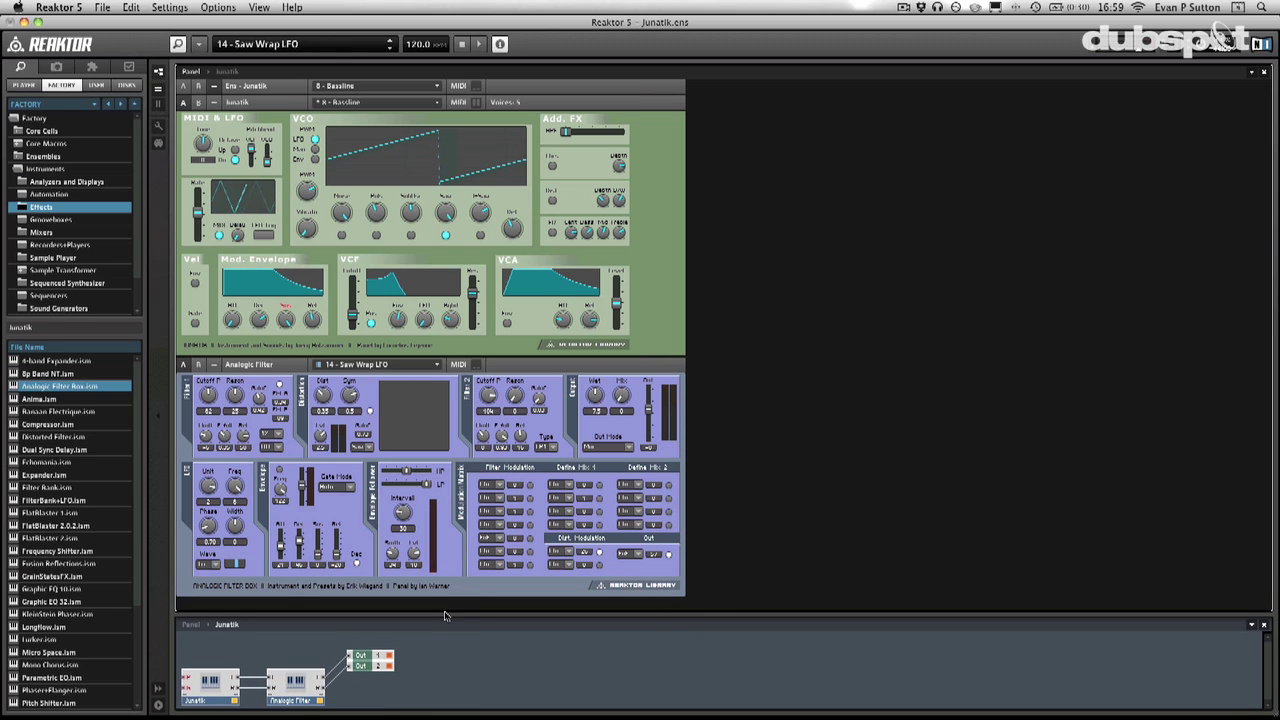